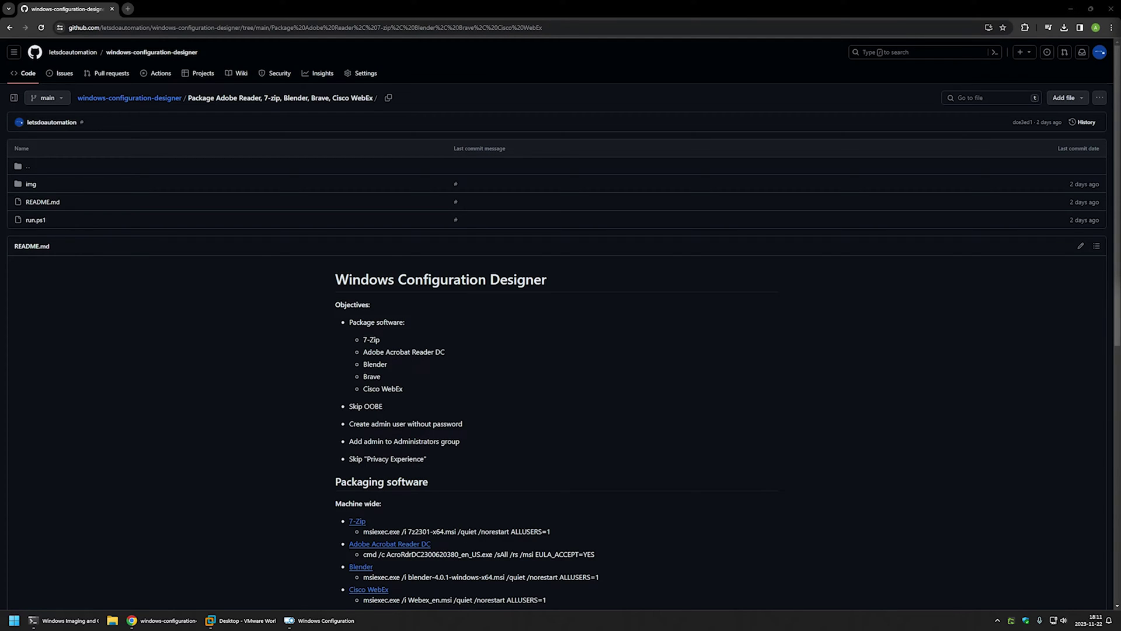
- Review the README's related videos on the Windows registry and on downloading and installing Windows Configuration Designer
scroll(850, 301, down, 10)
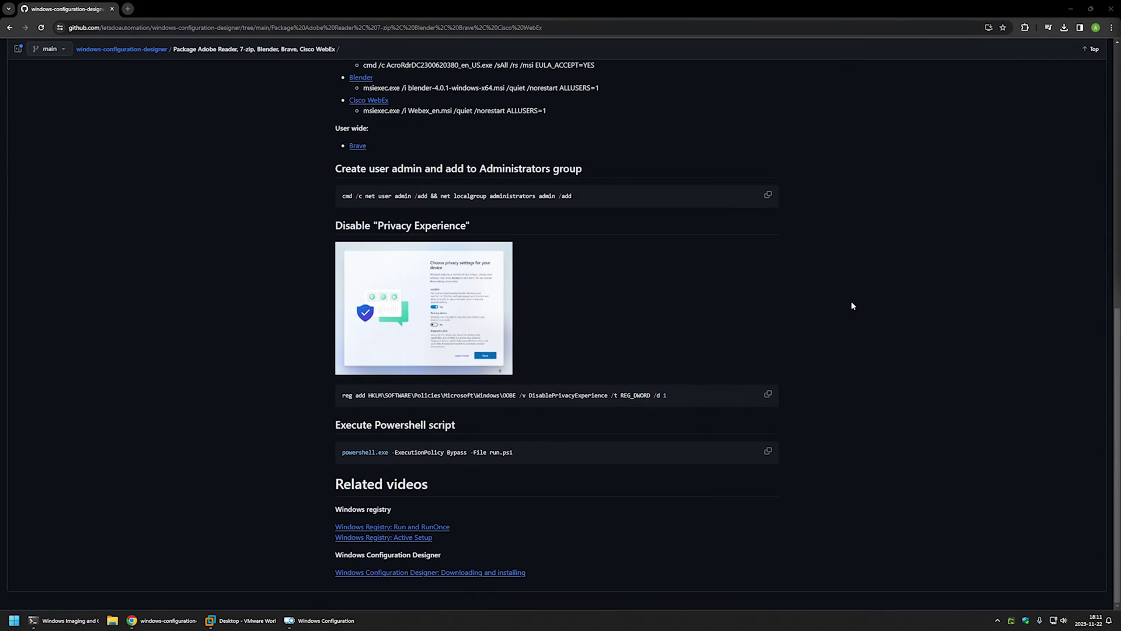
drag(547, 591, 639, 458)
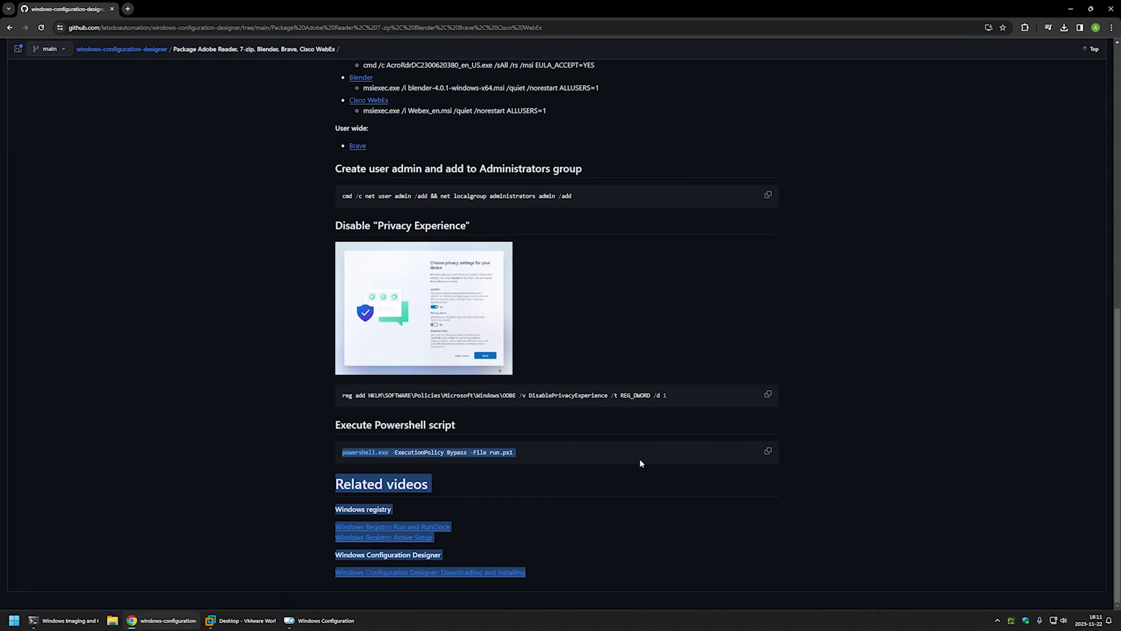
click(588, 506)
drag(558, 579, 472, 551)
click(487, 552)
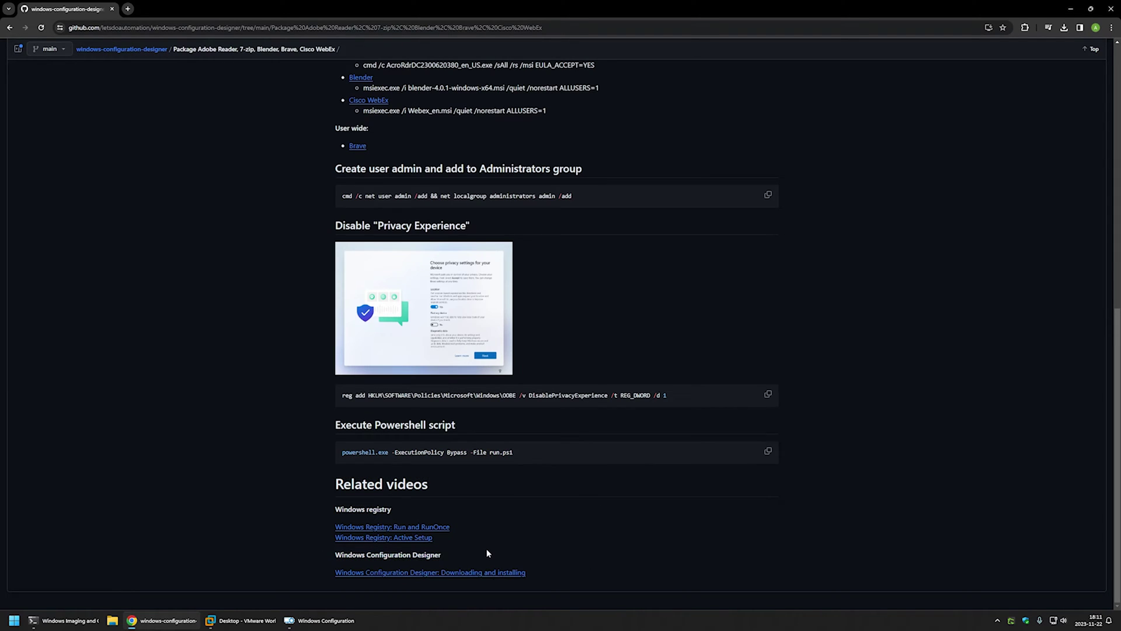
drag(306, 525, 473, 539)
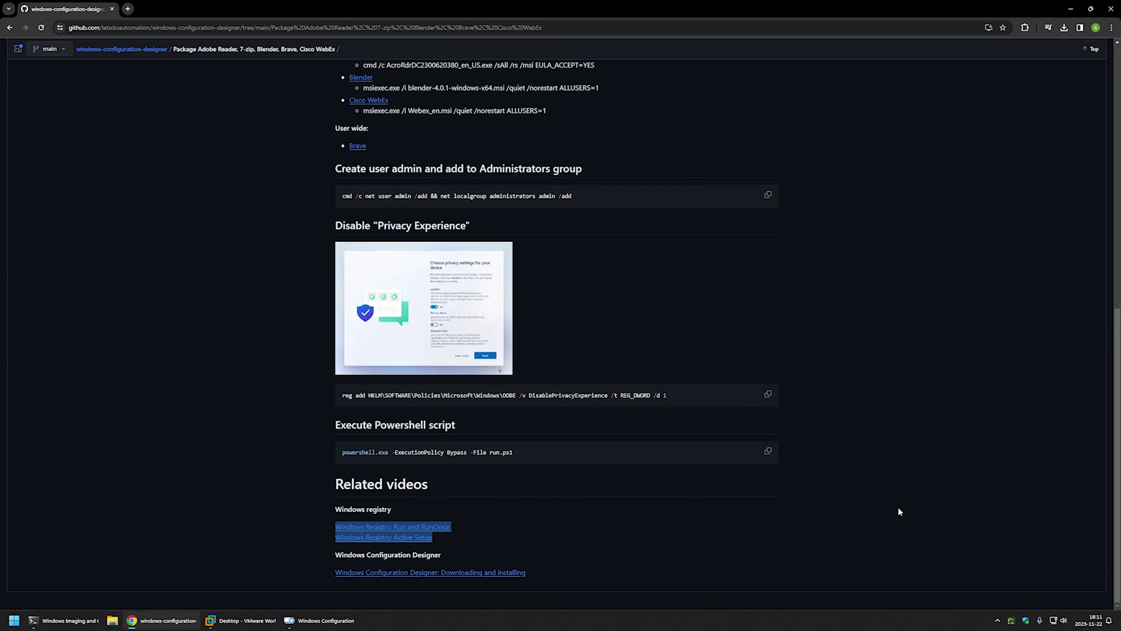
- Review the README's objectives: software to package, skipping OOBE, creating the admin user, adding it to Administrators, and skipping Privacy Experience
key(Home)
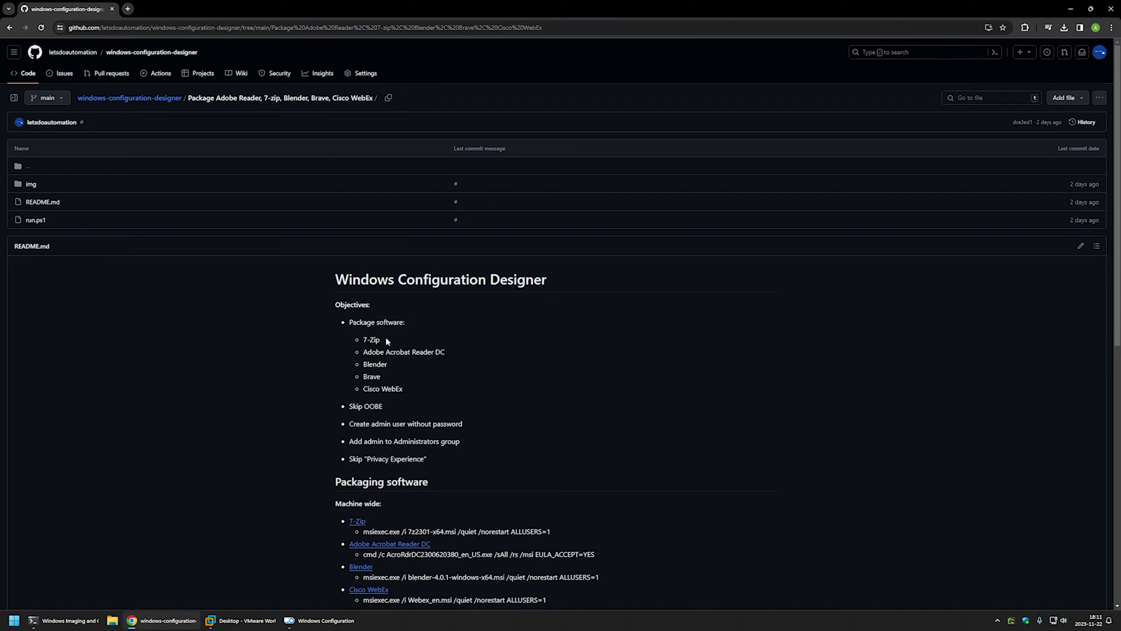
drag(433, 464, 320, 301)
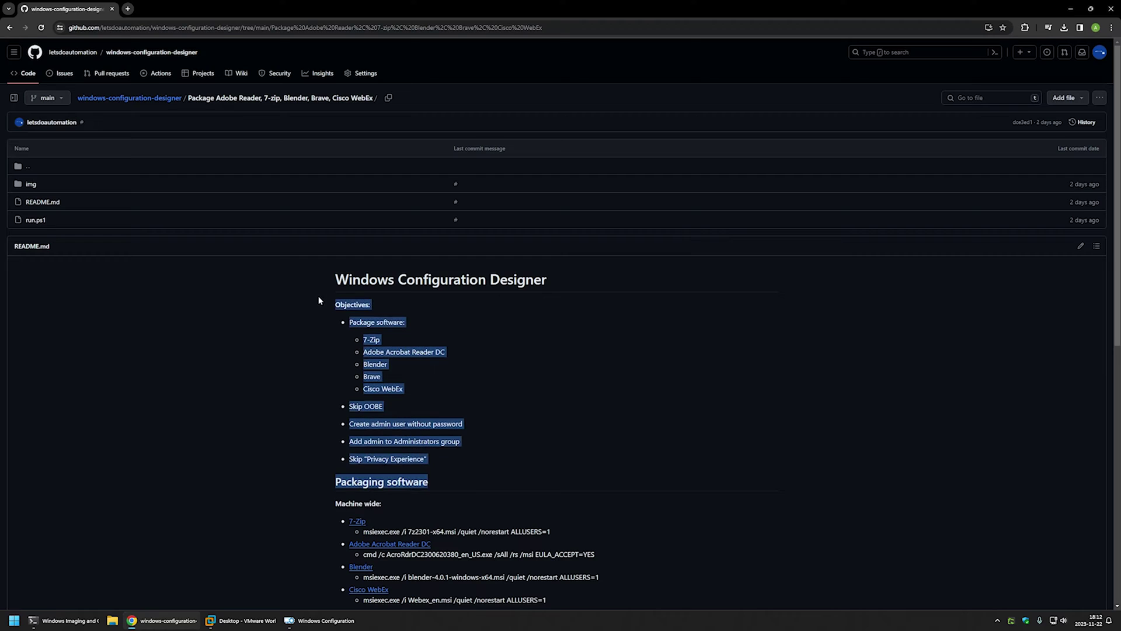
click(401, 343)
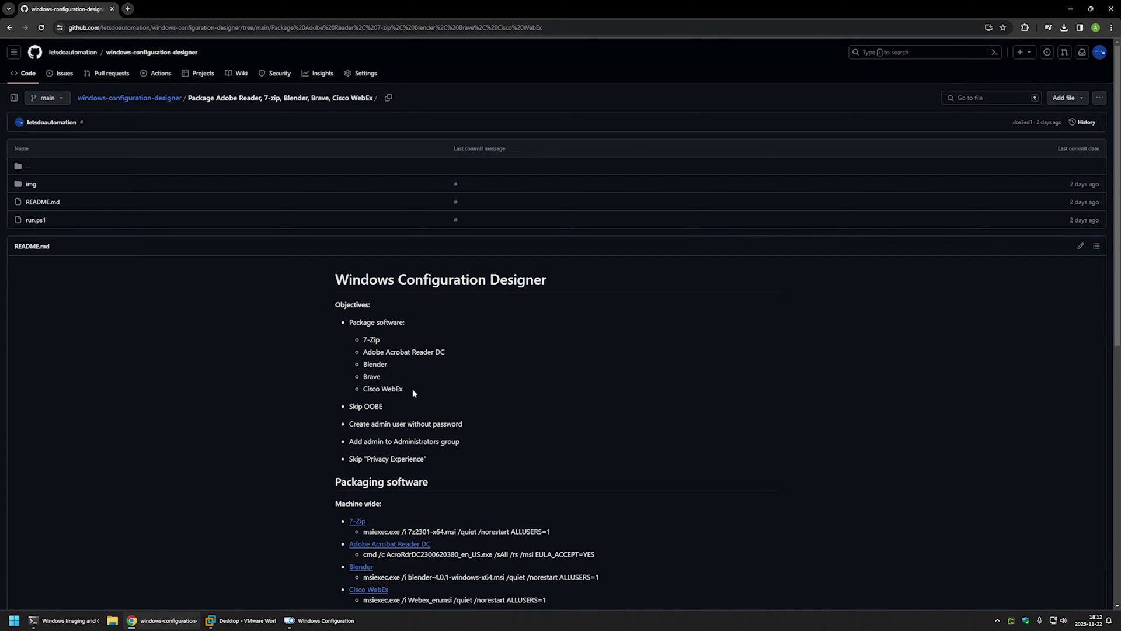
drag(413, 389, 343, 324)
click(385, 343)
drag(394, 408, 341, 405)
drag(472, 426, 363, 424)
drag(468, 436, 354, 441)
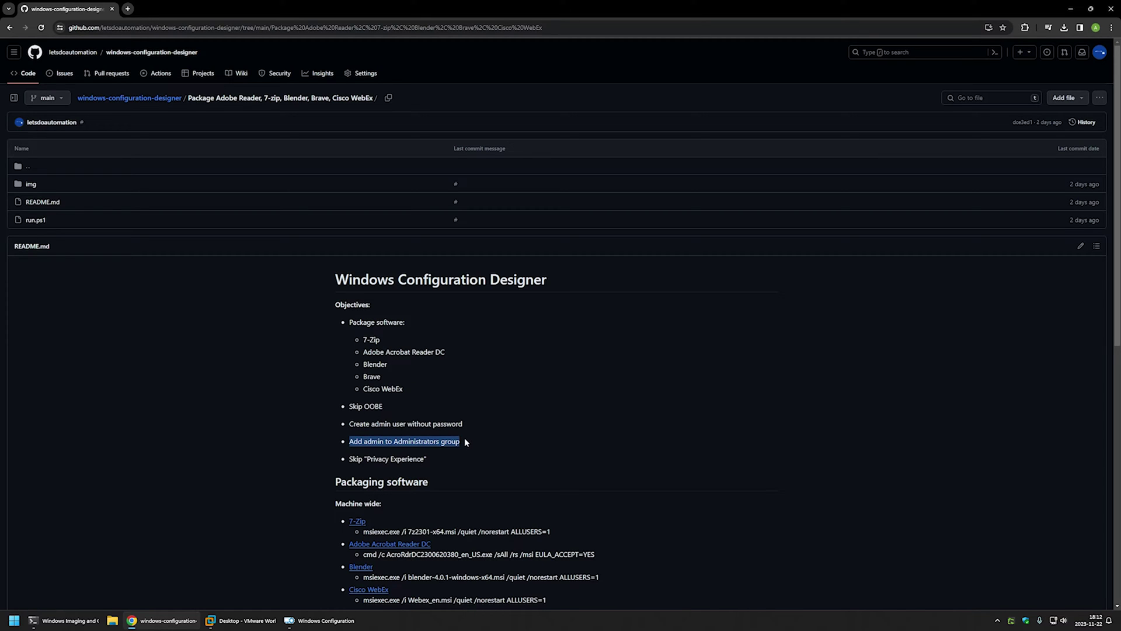
drag(448, 459, 353, 456)
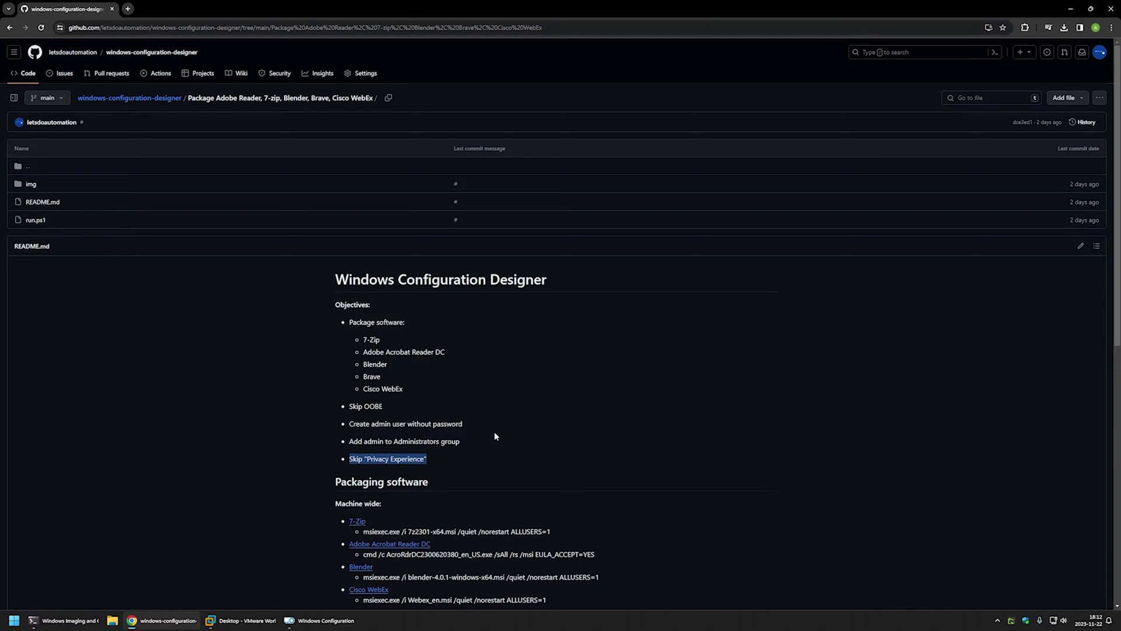
scroll(495, 432, down, 8)
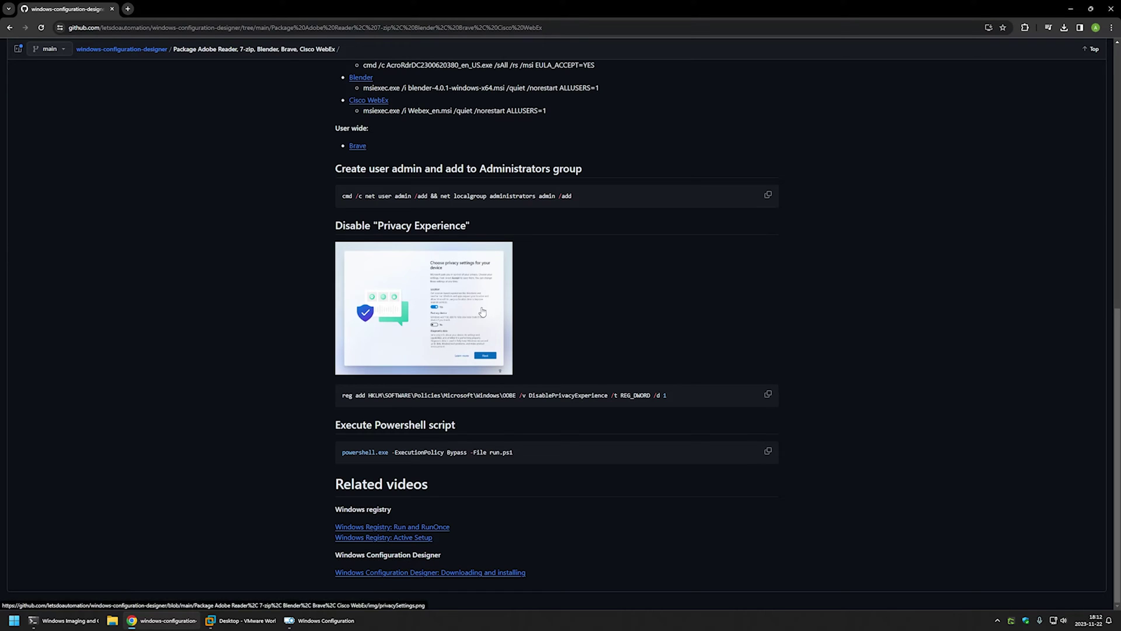
scroll(475, 291, up, 7)
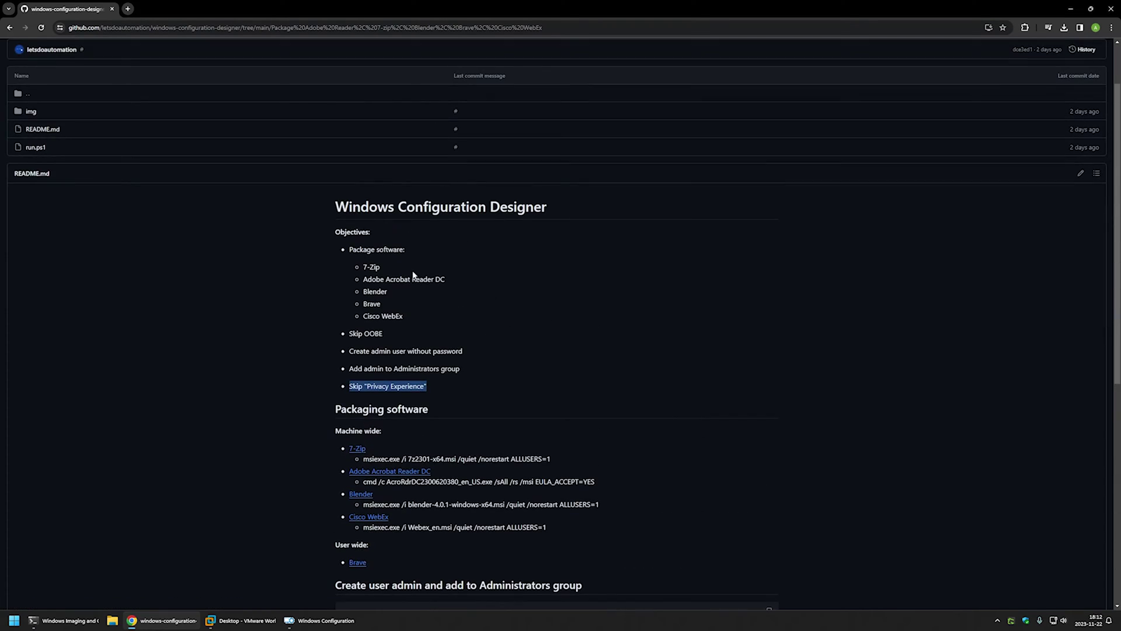
- Download the 64-bit Windows x64 .msi installer of 7-Zip 23.01 through the README's 7-Zip link
click(388, 268)
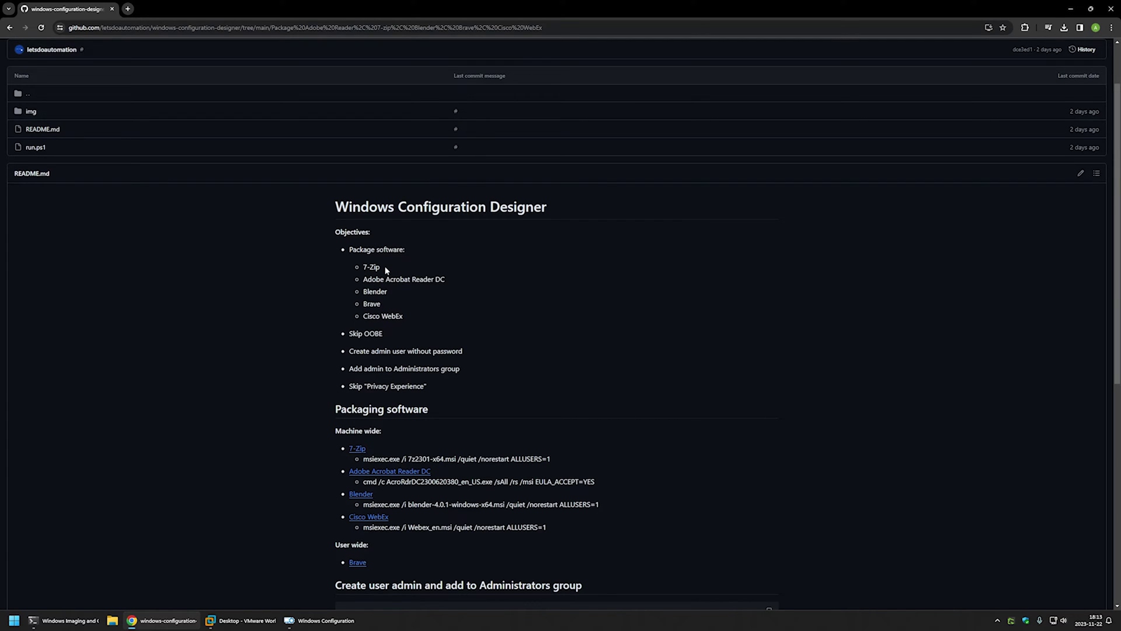
middle_click(357, 448)
click(187, 8)
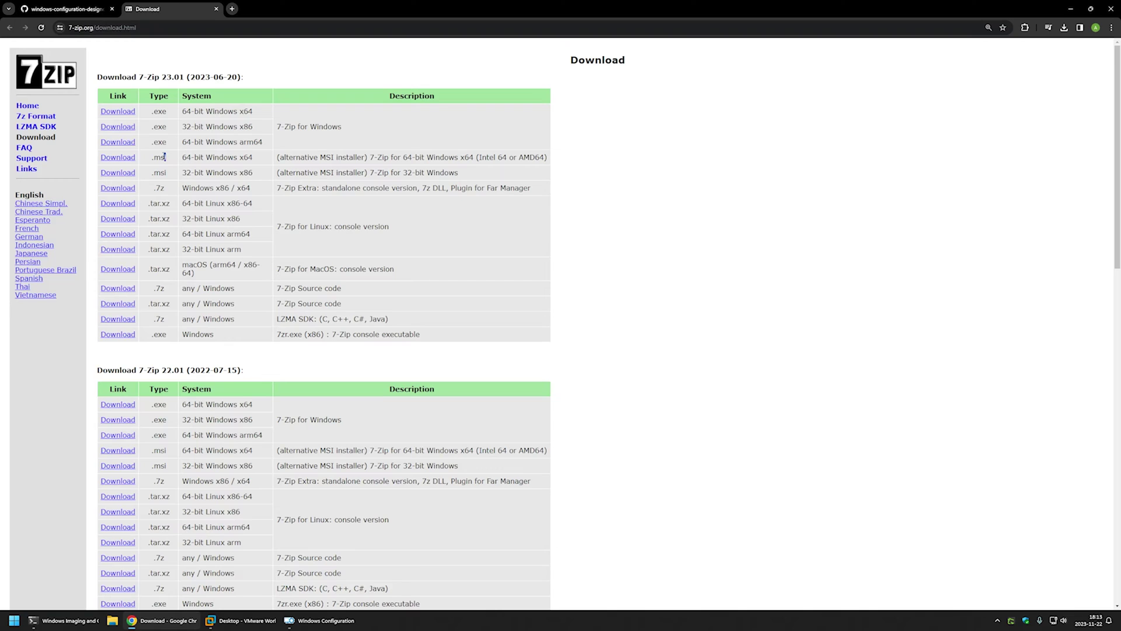
drag(151, 157, 165, 157)
drag(259, 162, 186, 158)
click(118, 163)
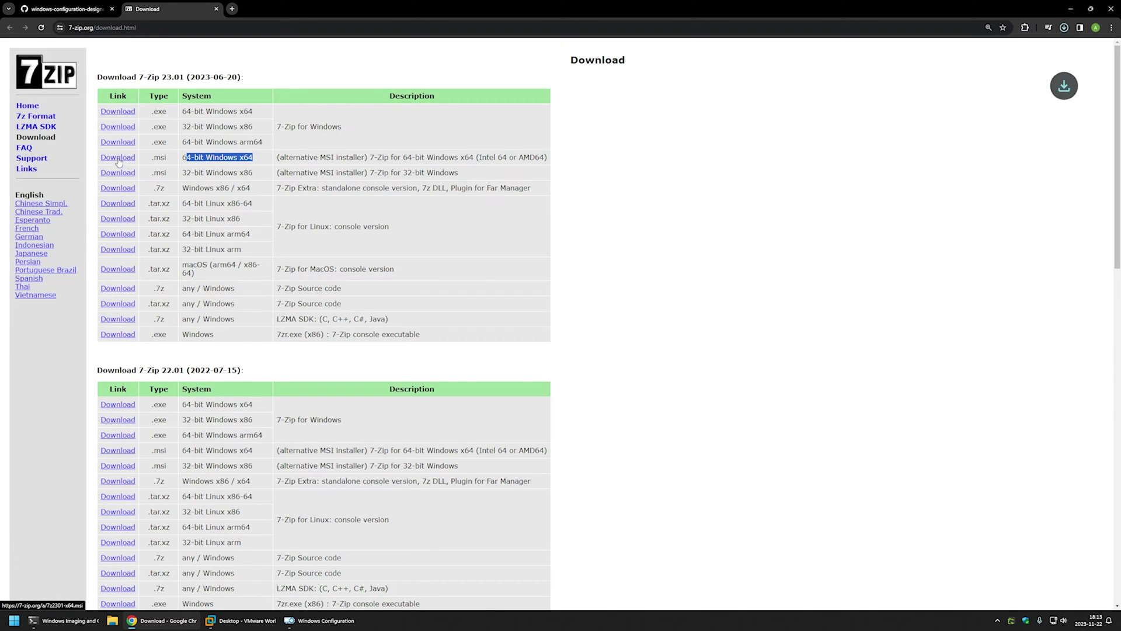
- Through the README's Adobe Acrobat Reader DC link, download Reader 2023.006.20380 English for Windows, choosing Windows 11 and English
click(64, 8)
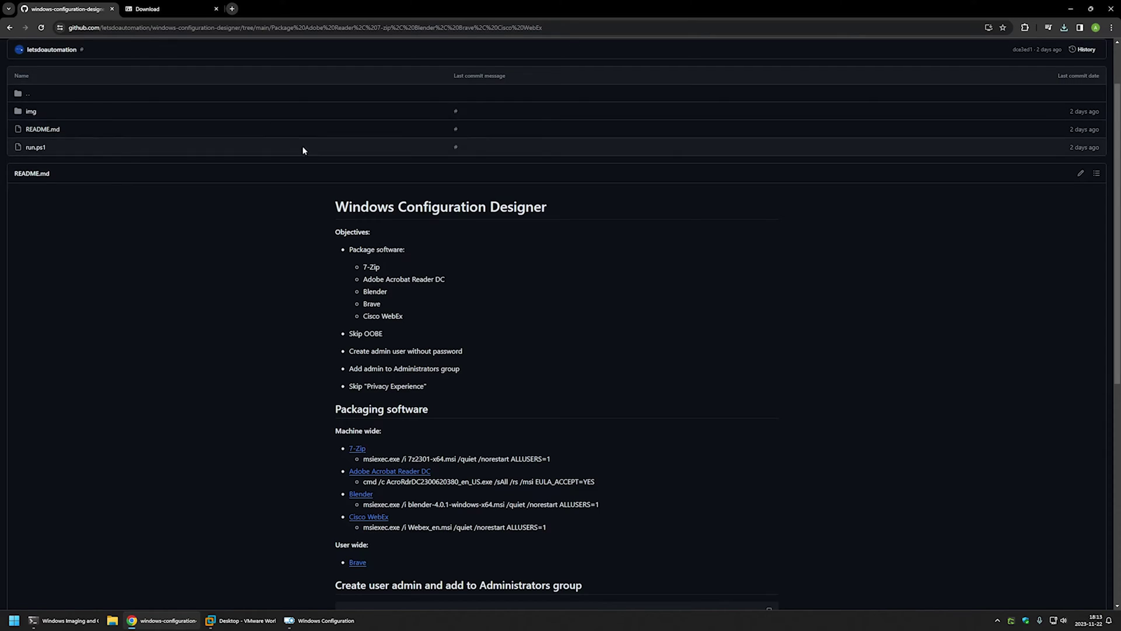
middle_click(407, 473)
click(232, 9)
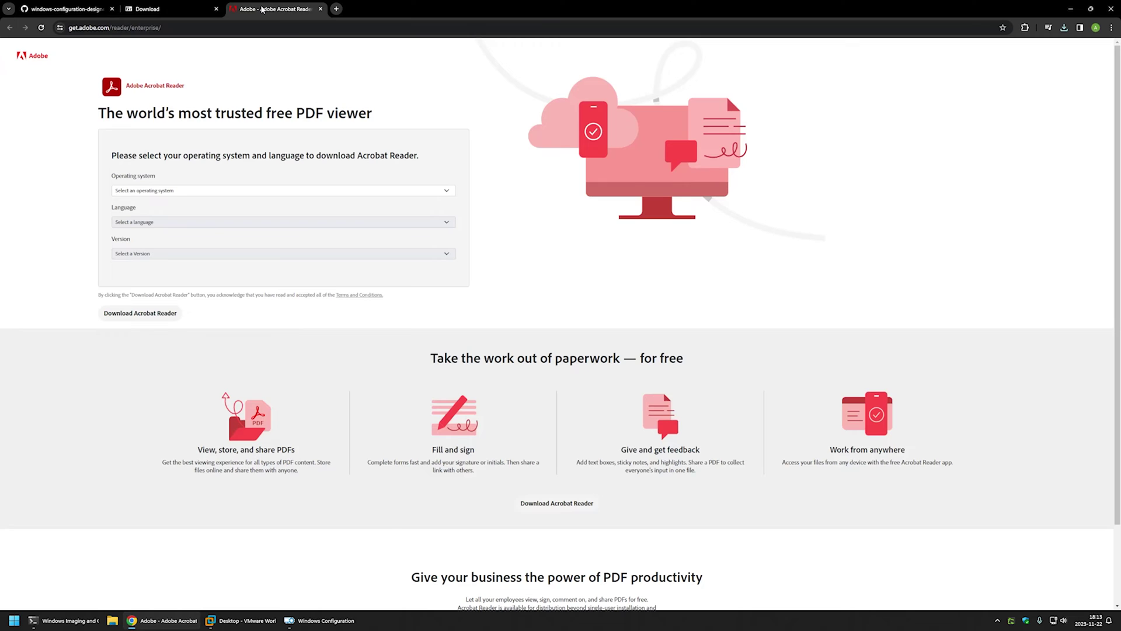
click(177, 192)
click(155, 210)
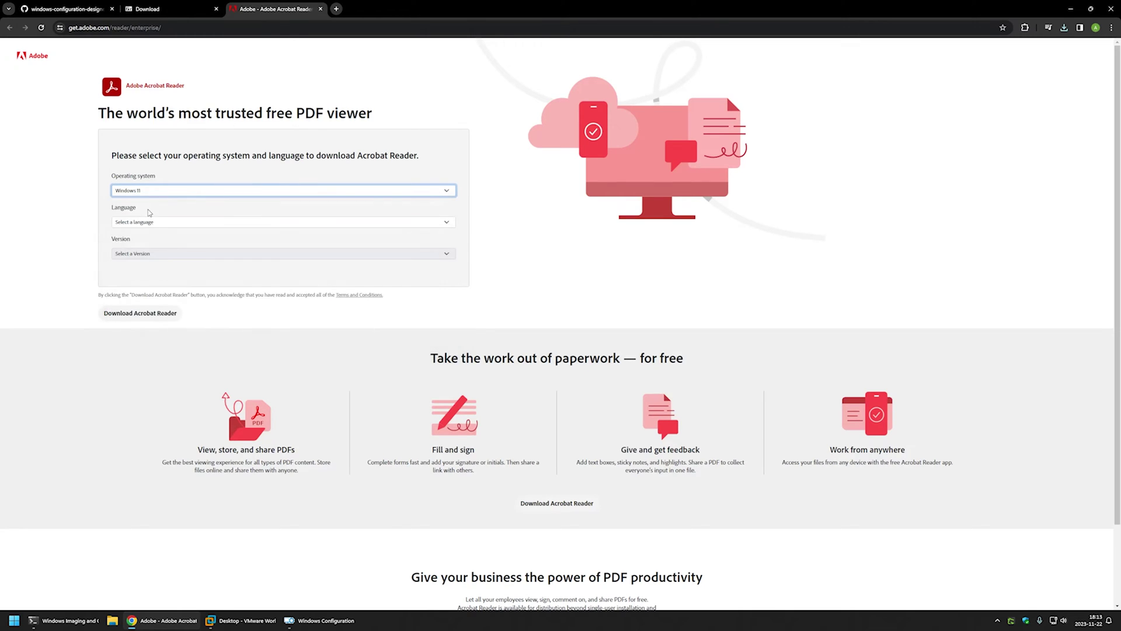
click(155, 224)
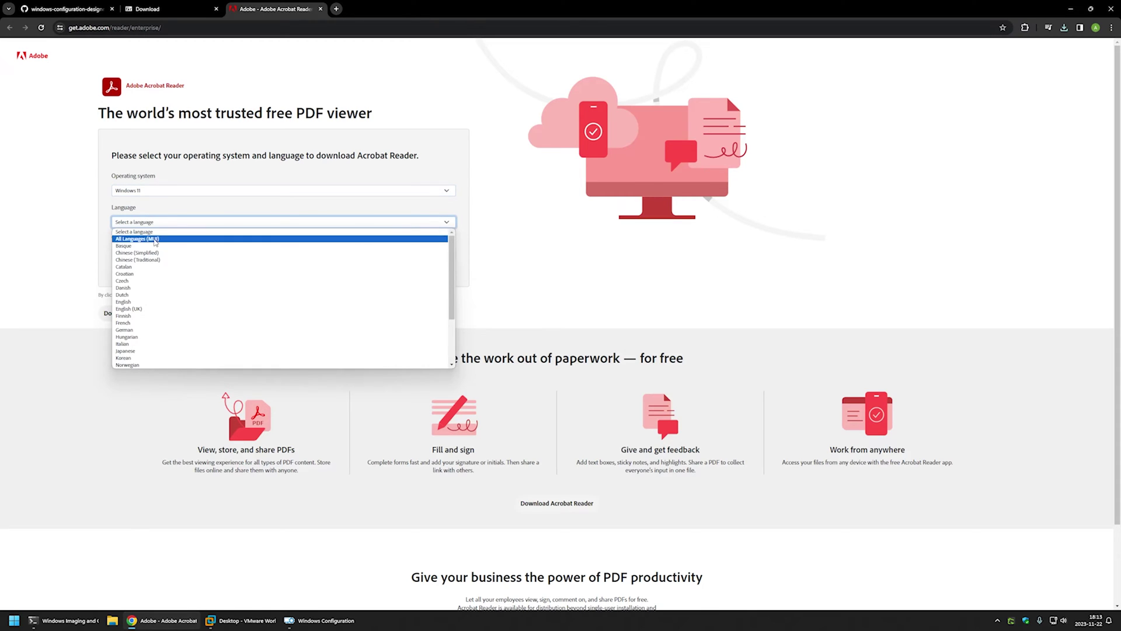
click(143, 301)
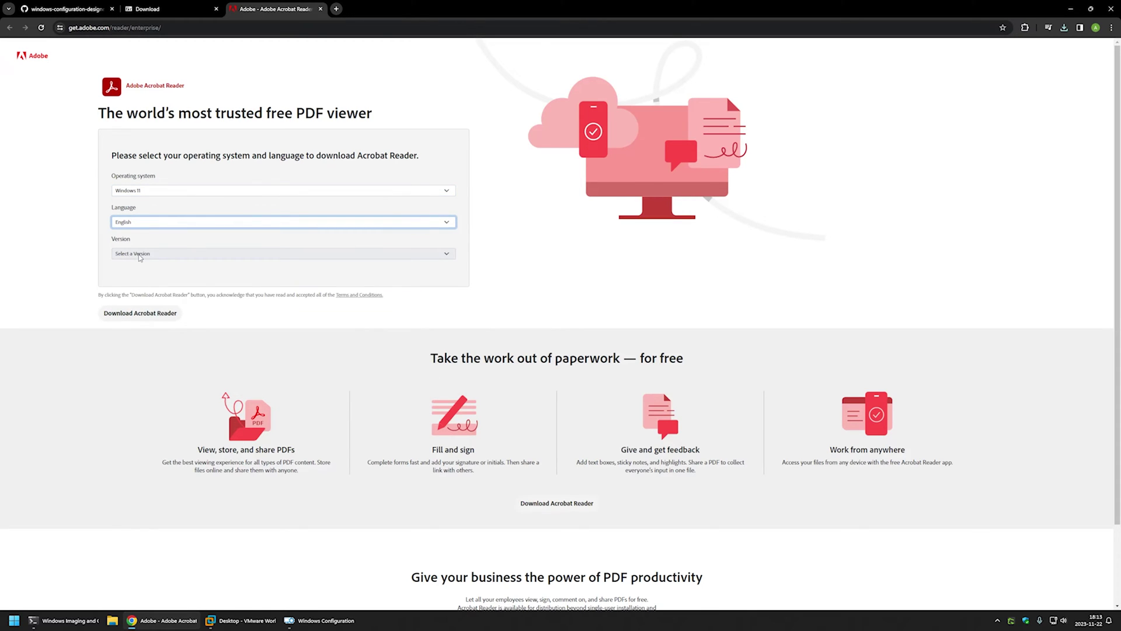
click(140, 256)
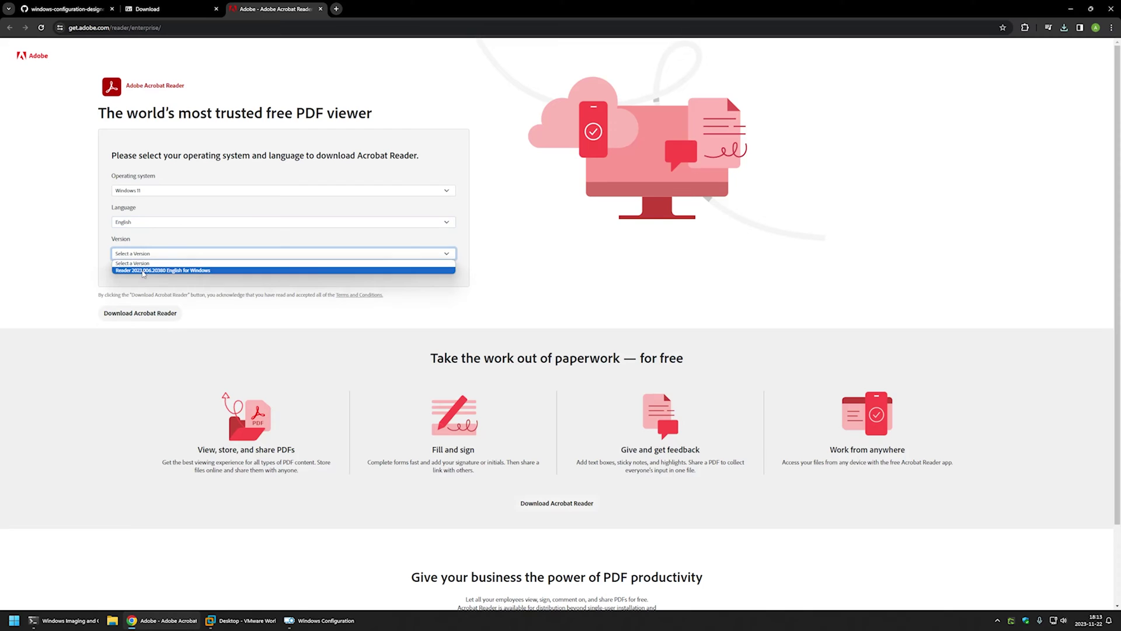
click(143, 270)
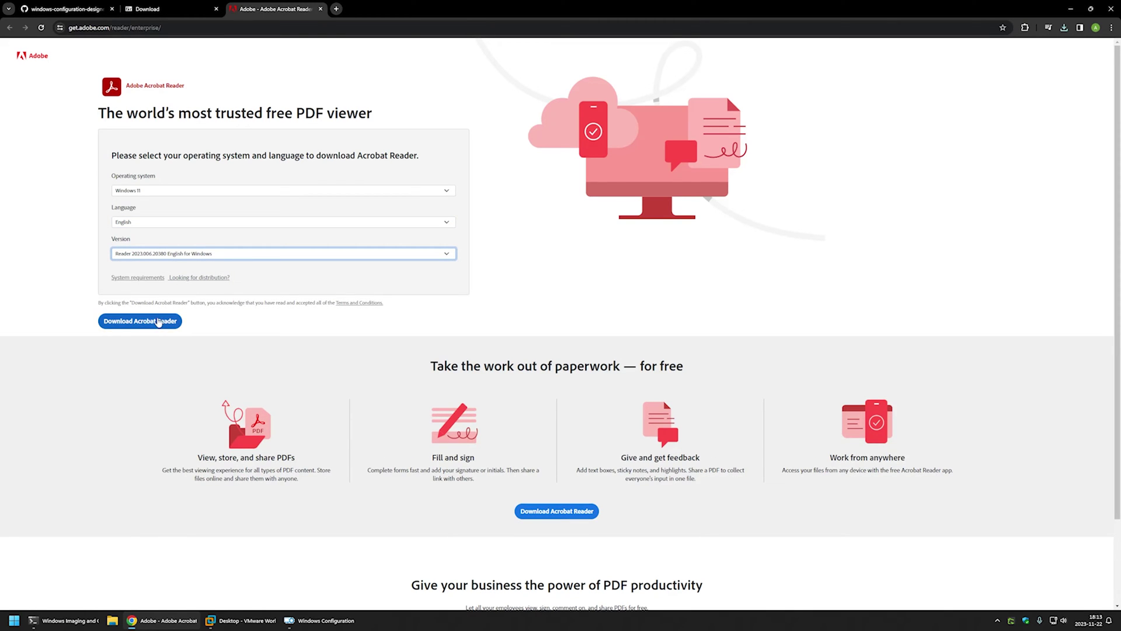
click(160, 320)
- Download the Blender 4.0.1 Windows installer through the README's Blender link
click(63, 9)
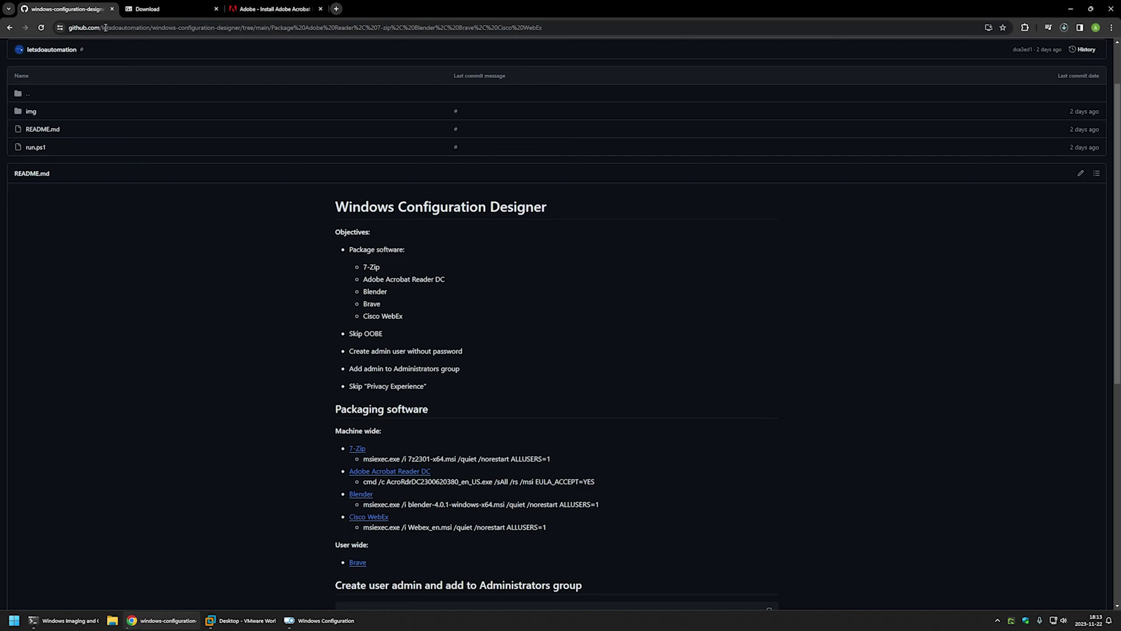
middle_click(367, 495)
click(371, 8)
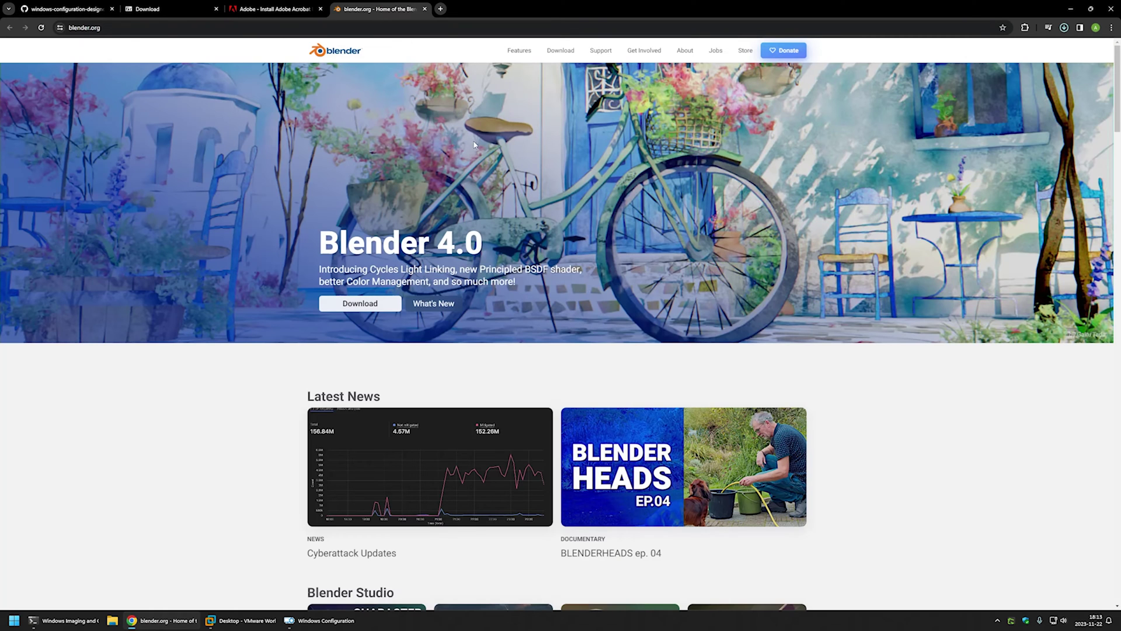
click(361, 304)
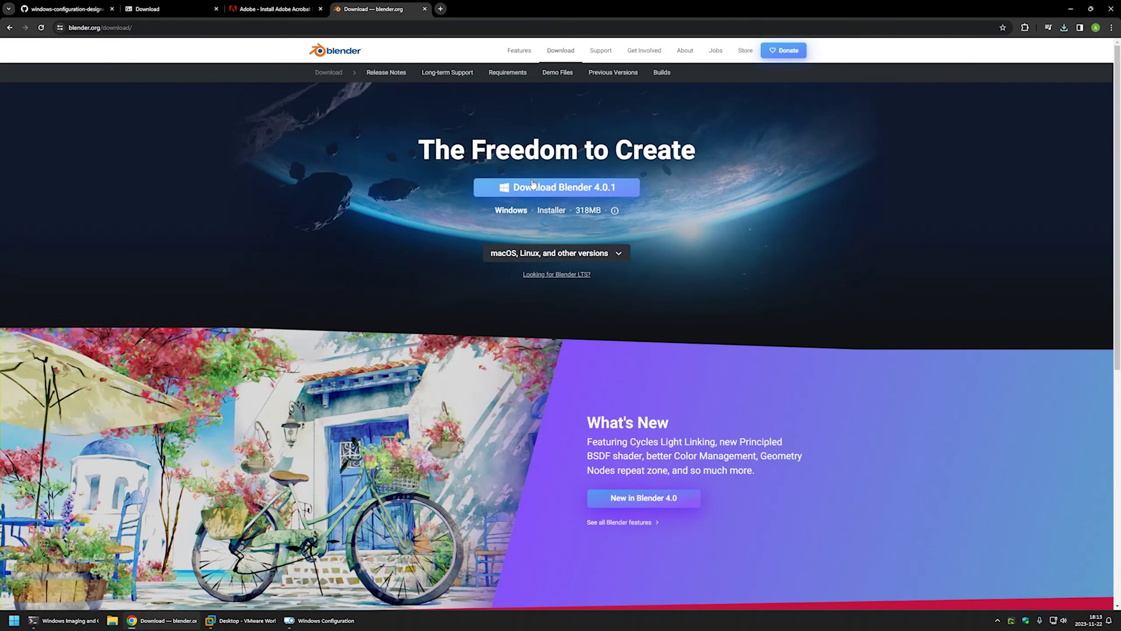
click(505, 189)
- Open the Webex admin download page from the Webex downloads site linked in the README
click(64, 9)
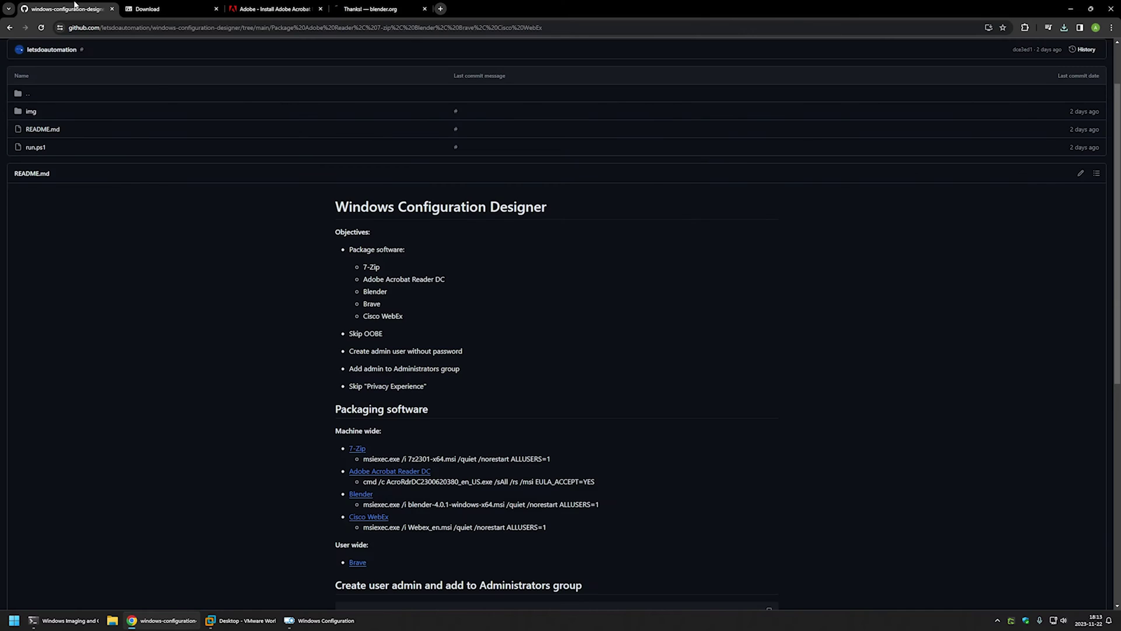
middle_click(369, 517)
click(471, 7)
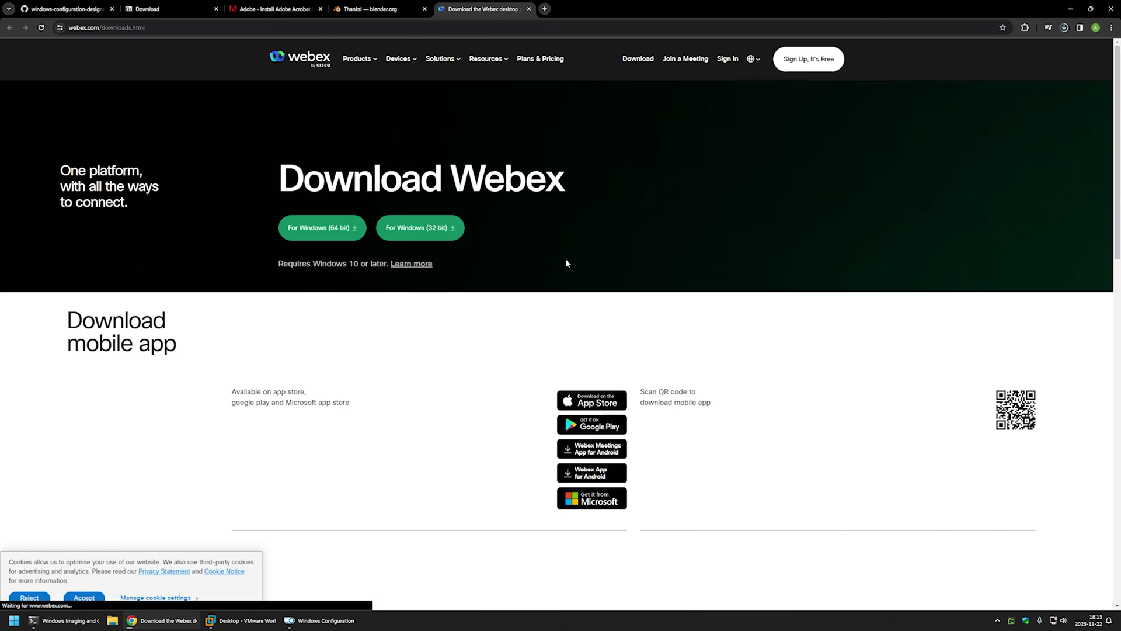
scroll(566, 260, down, 5)
scroll(708, 326, down, 2)
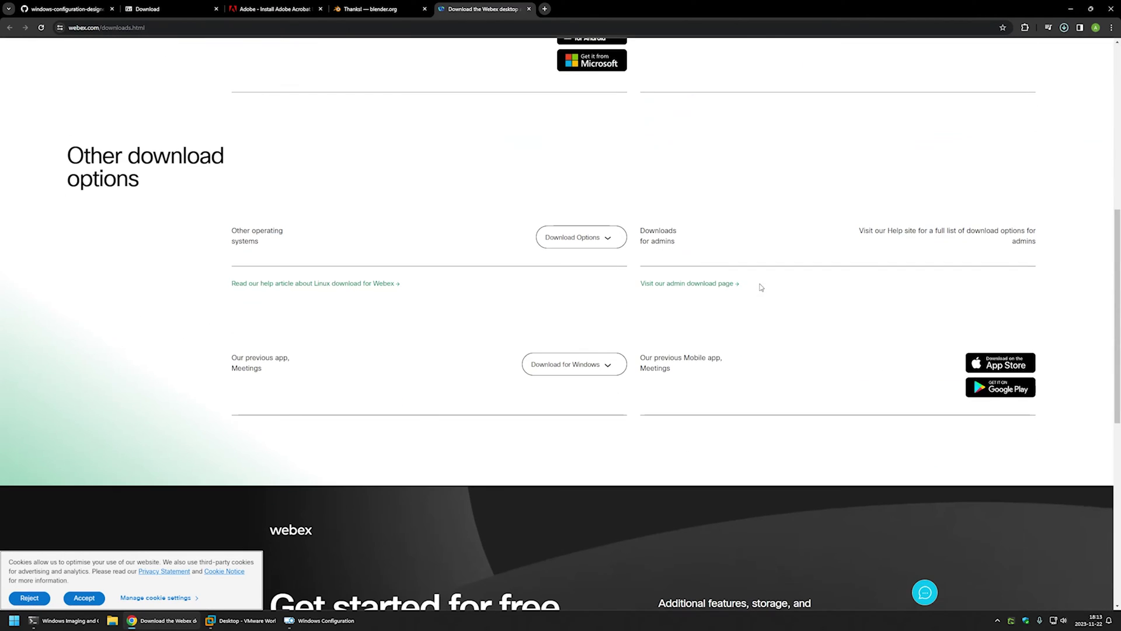
drag(760, 285, 631, 288)
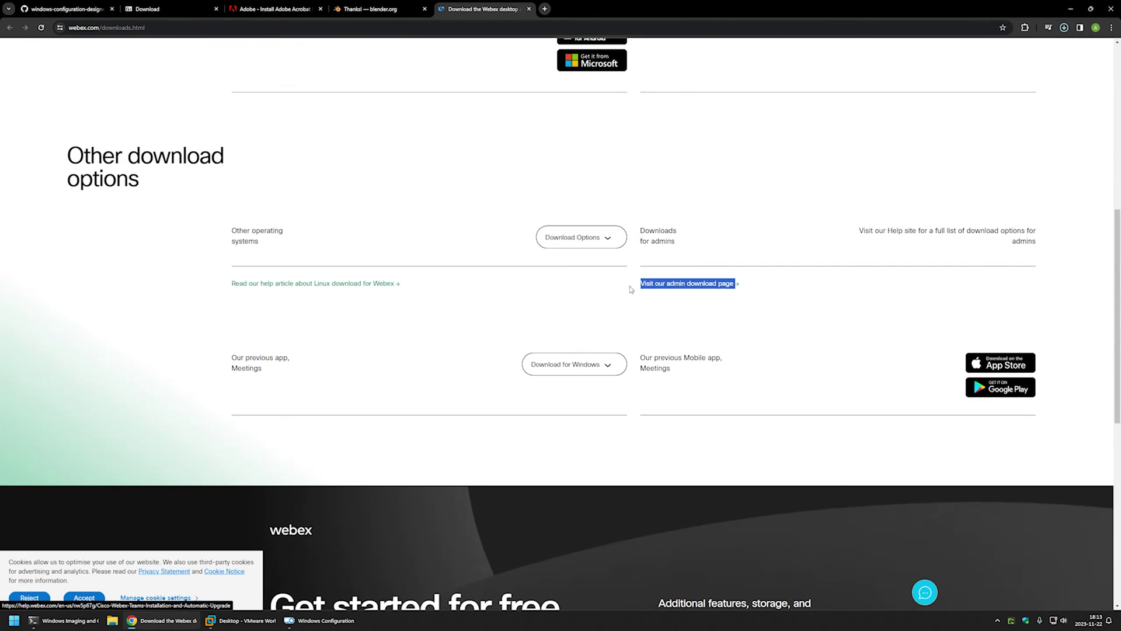
click(735, 285)
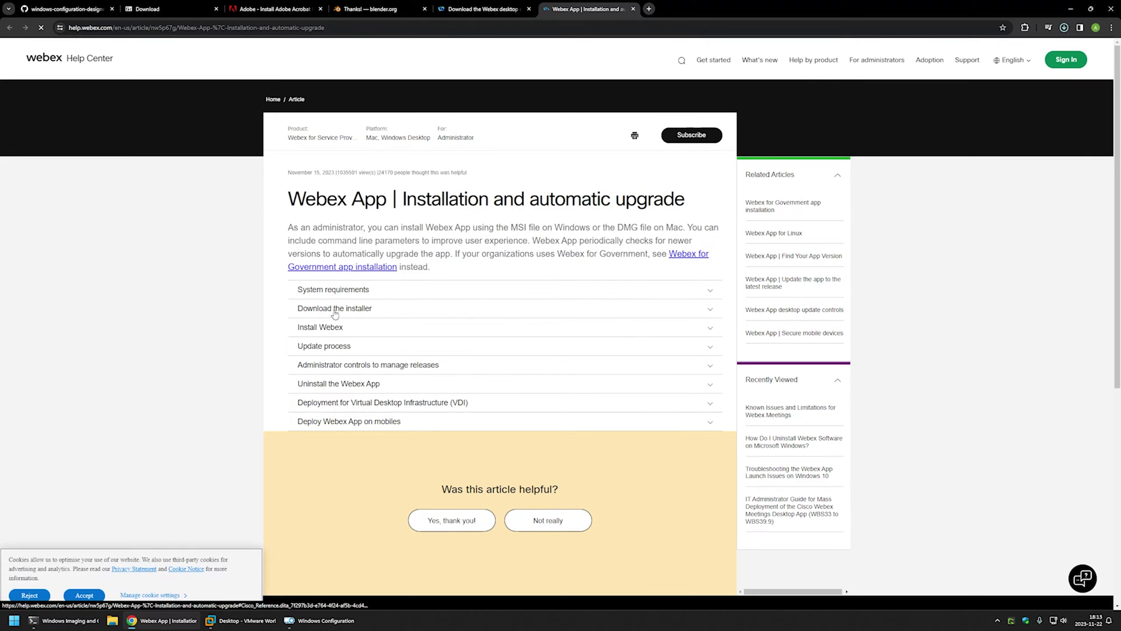
- Download the non-localized 64-bit Windows installer Webex_en.msi from the article's installer section
click(335, 308)
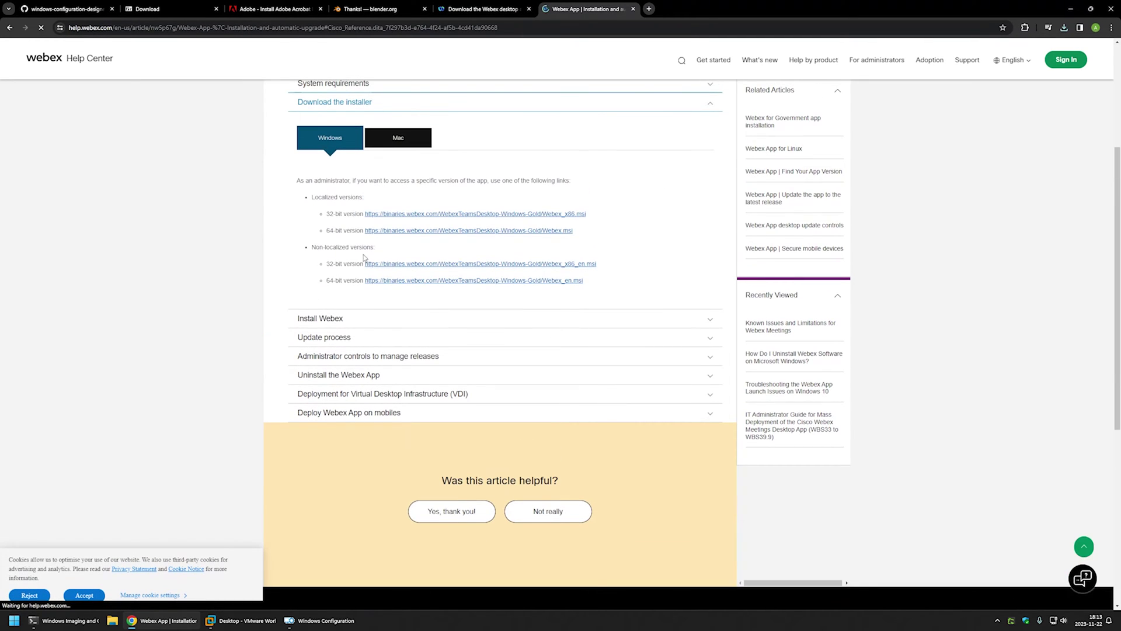
drag(376, 251, 352, 281)
click(435, 281)
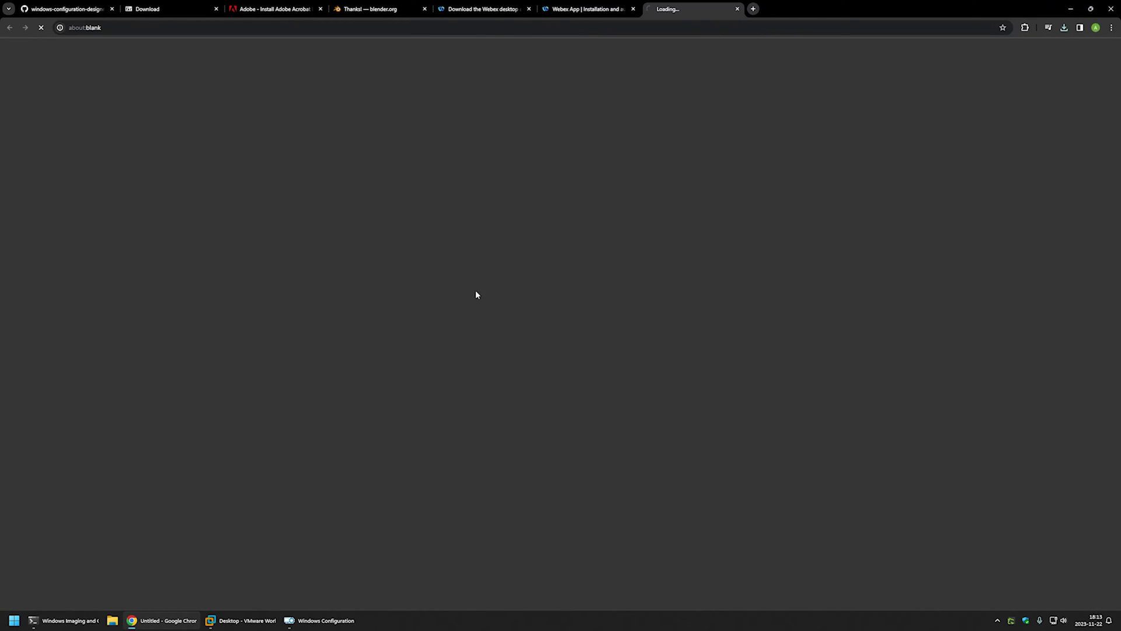
- Open the Brave browser GitHub repository linked under the README's user-wide software section
click(71, 10)
scroll(438, 362, down, 3)
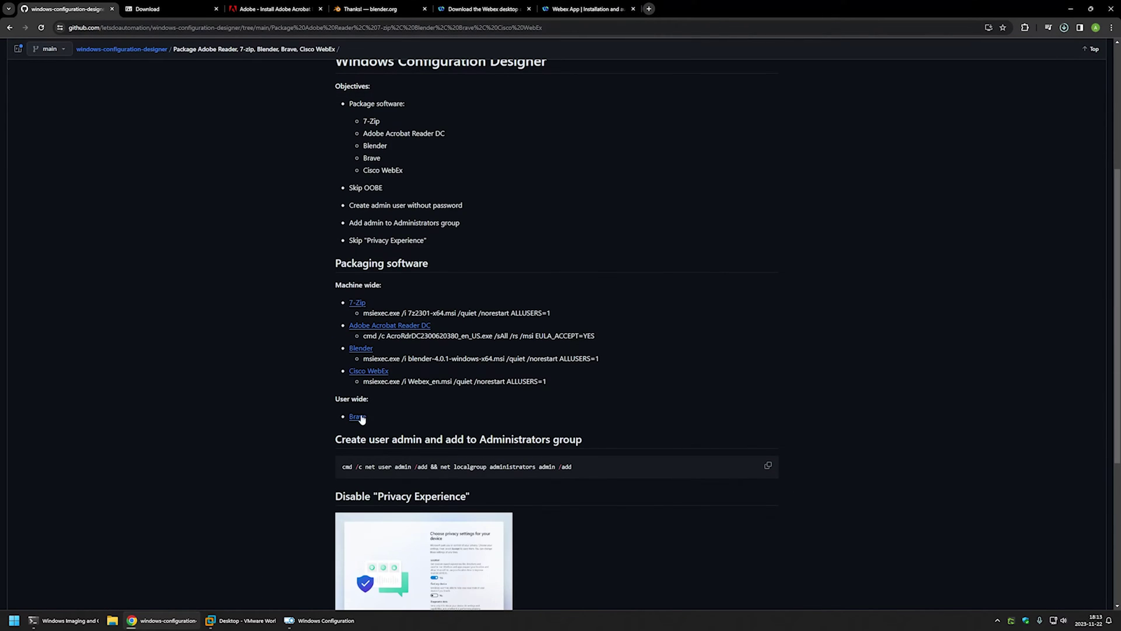
middle_click(358, 417)
click(181, 9)
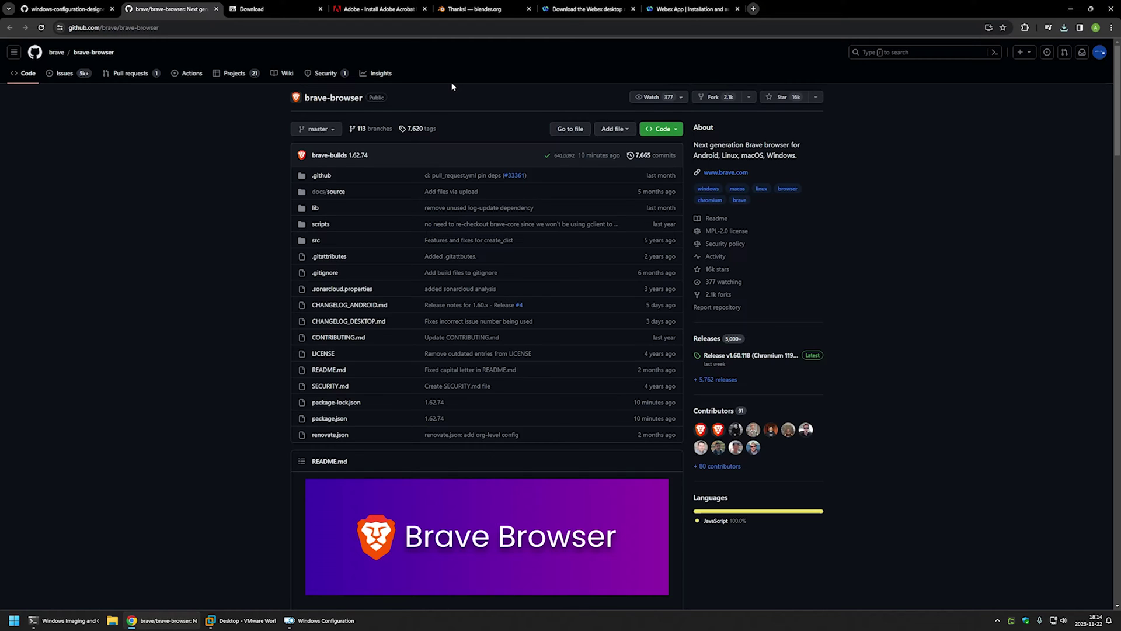
- Download BraveBrowserStandaloneSilentSetup.exe from the assets of the latest Brave release, v1.60.118
click(738, 354)
scroll(736, 360, down, 8)
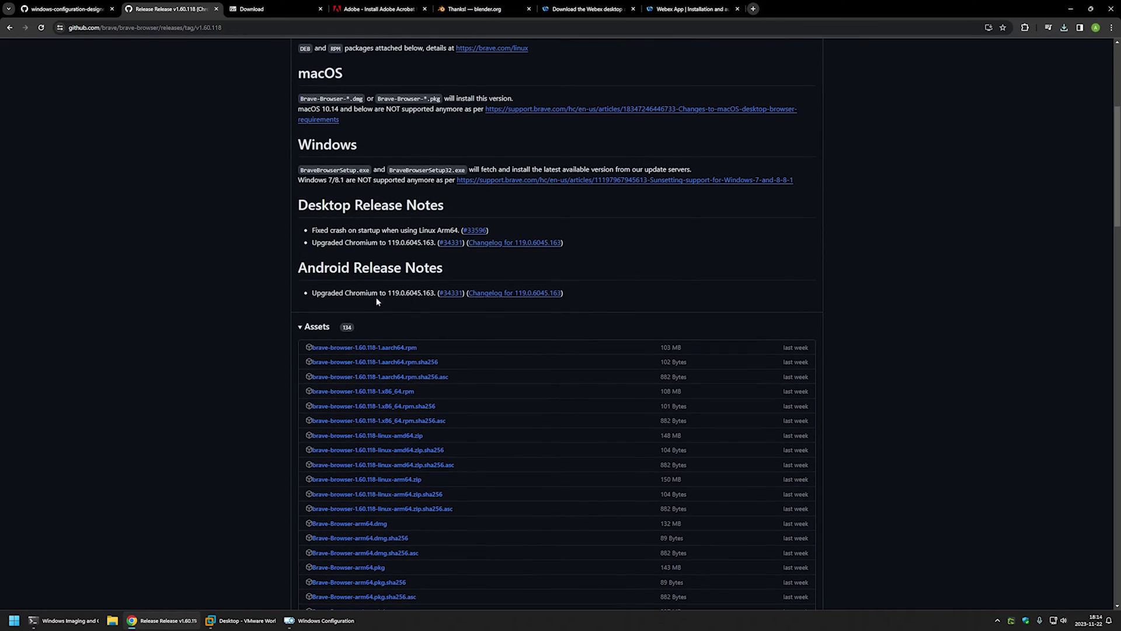
scroll(527, 300, down, 20)
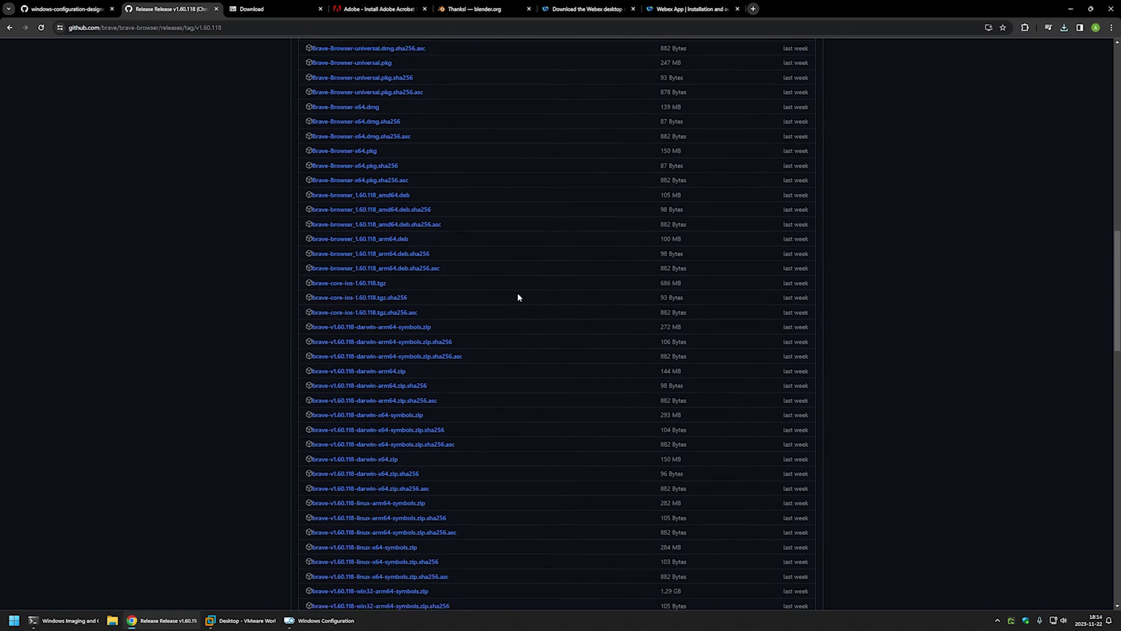
scroll(517, 296, down, 3)
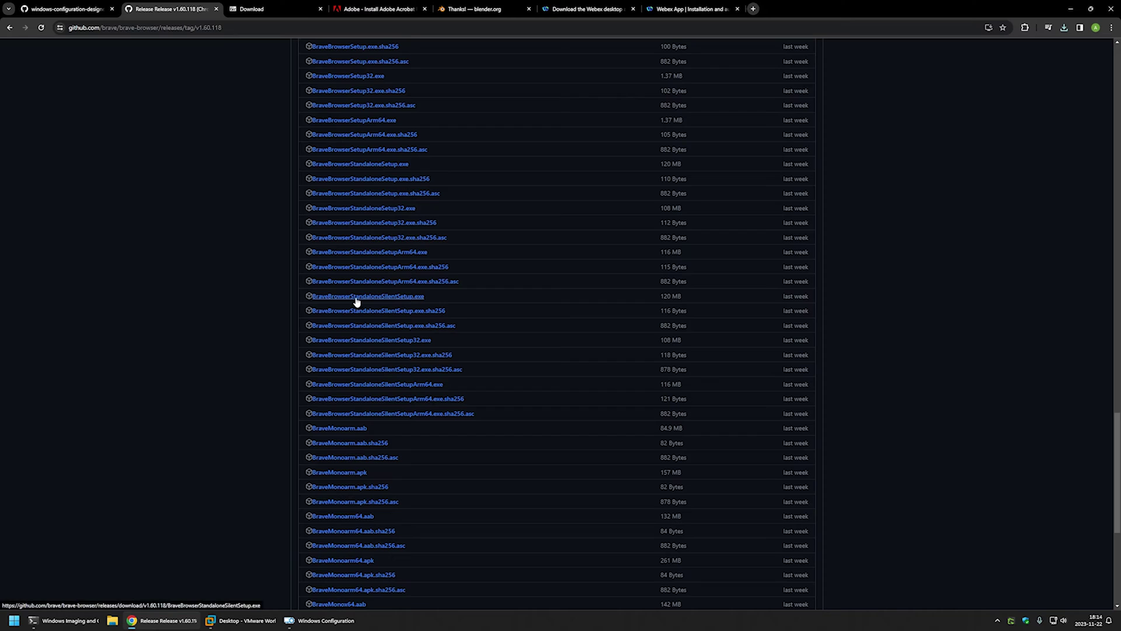
click(413, 298)
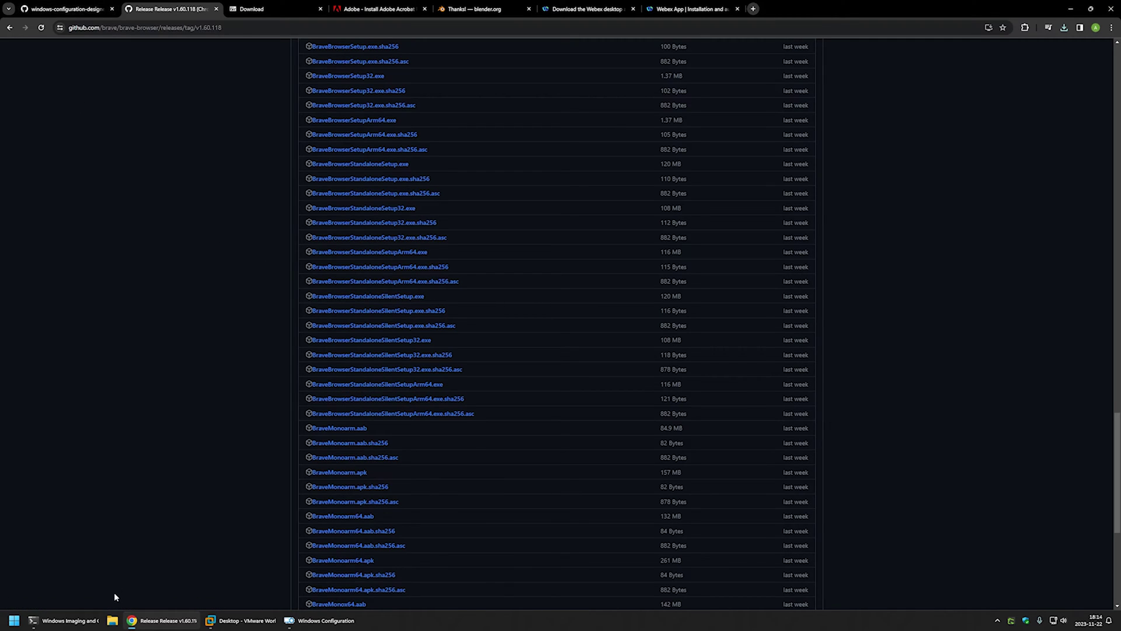
- Open the Downloads folder in File Explorer and check the downloaded installers
right_click(111, 624)
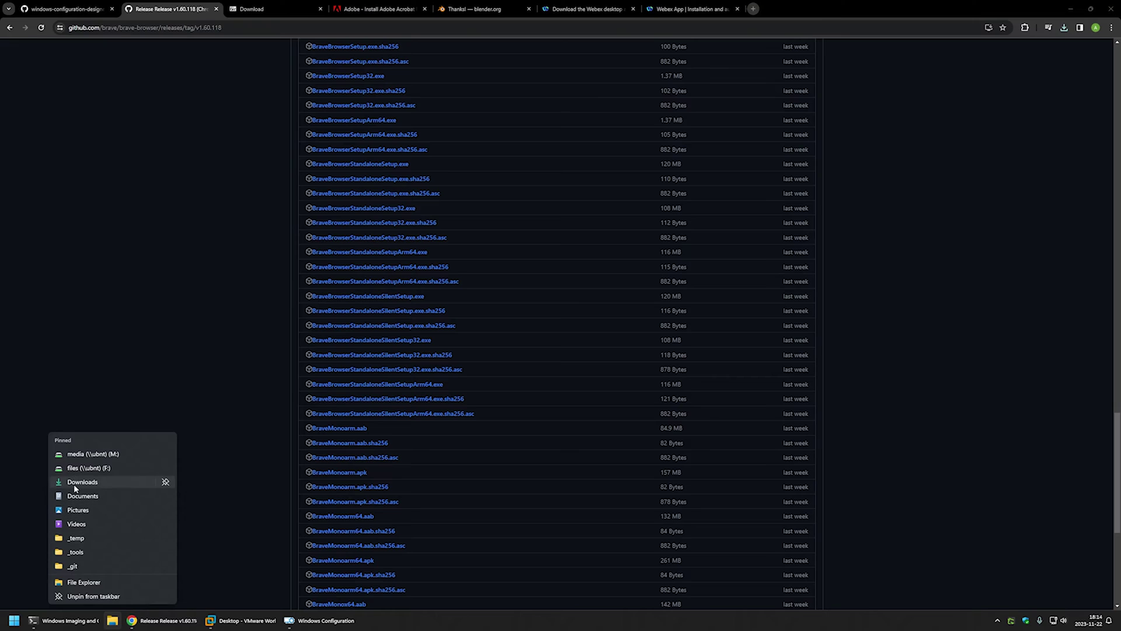
click(167, 485)
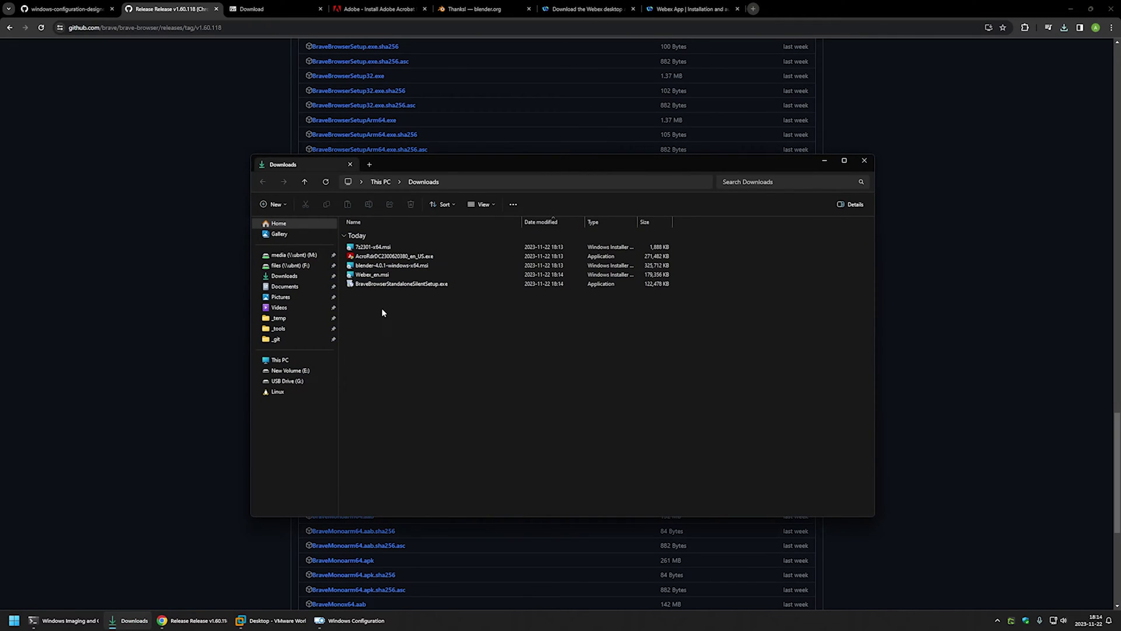
mouse_move(413, 310)
mouse_down()
mouse_move(418, 279)
mouse_move(429, 320)
mouse_up()
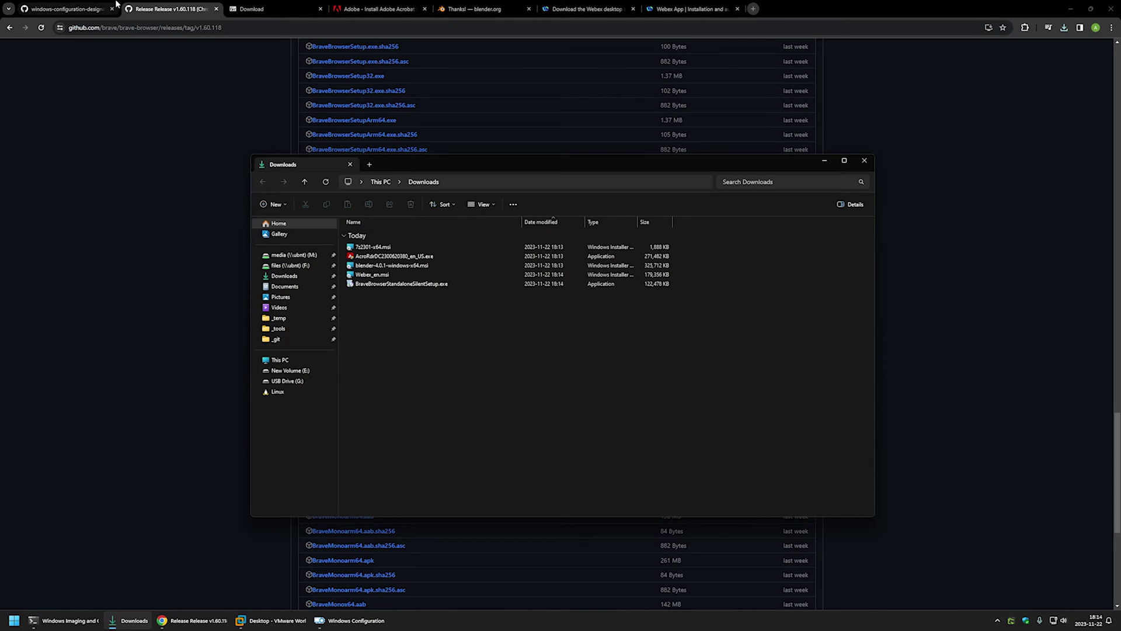
- Return to the windows-configuration-designer repository in Chrome and open its run.ps1 script
click(64, 9)
scroll(283, 148, up, 4)
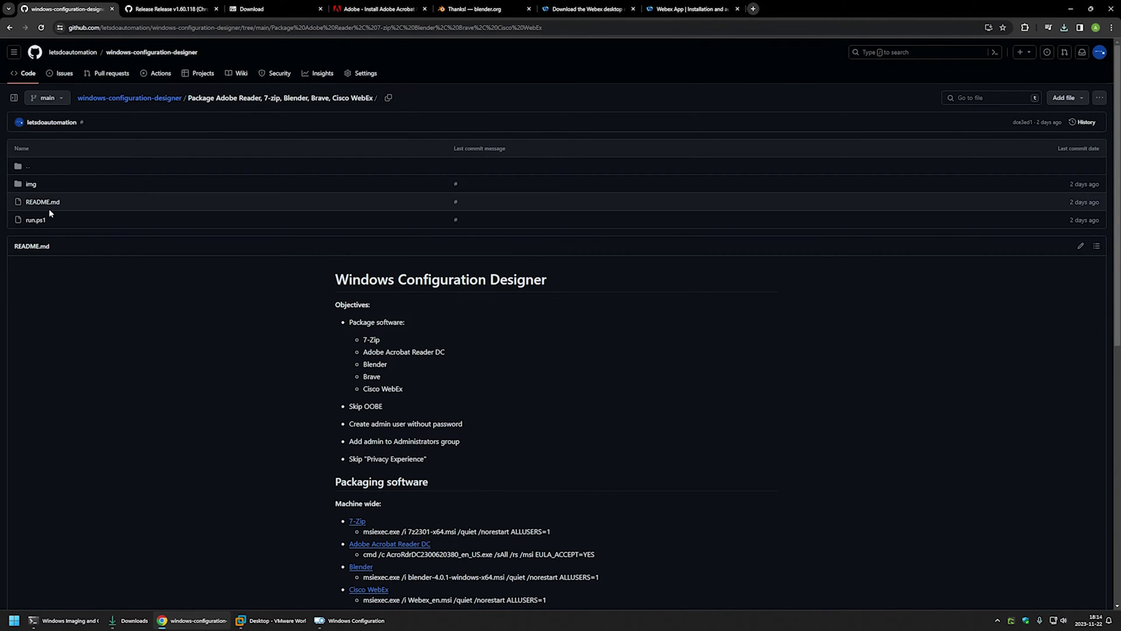
click(35, 220)
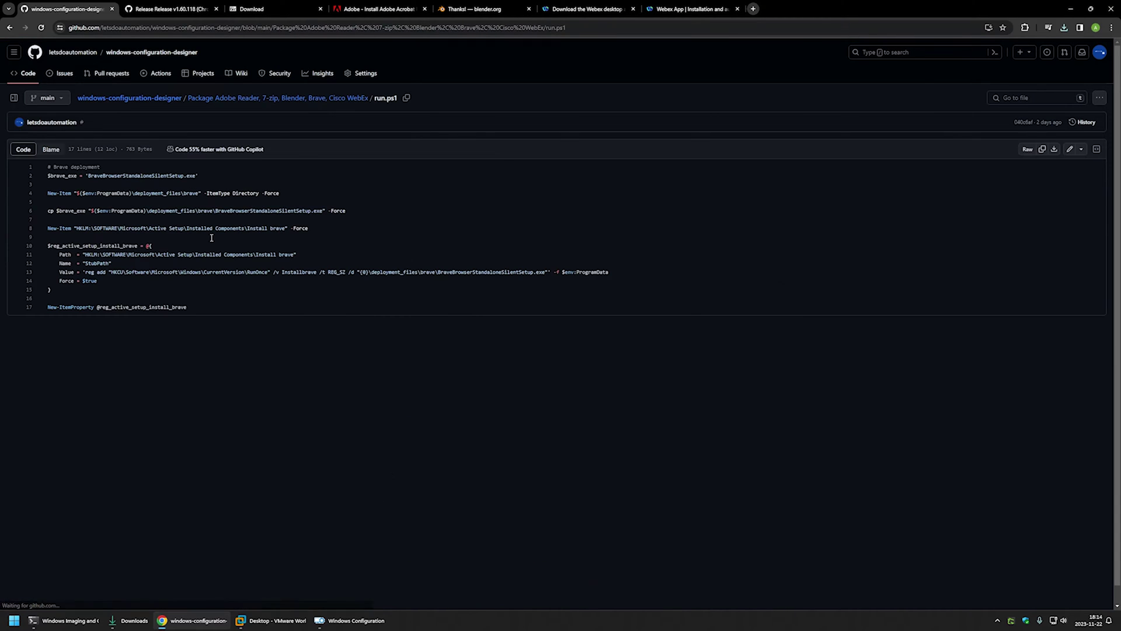
- Review the Brave deployment code in run.ps1, and download the script to the Downloads folder
drag(183, 304, 40, 175)
click(189, 289)
drag(170, 256, 270, 272)
click(207, 309)
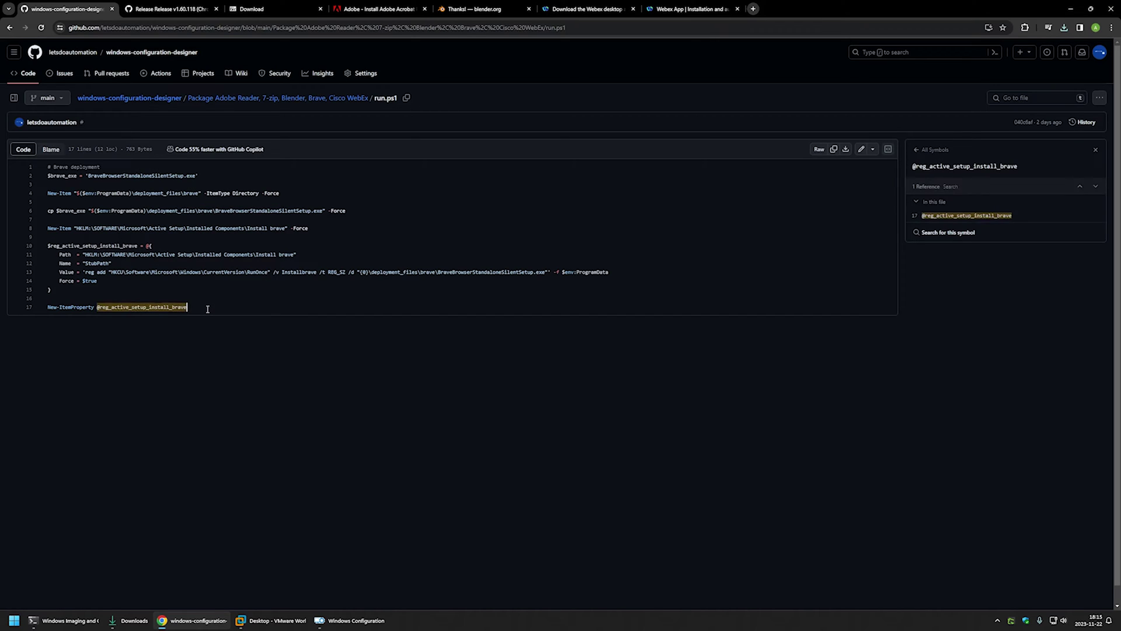
click(849, 151)
click(129, 620)
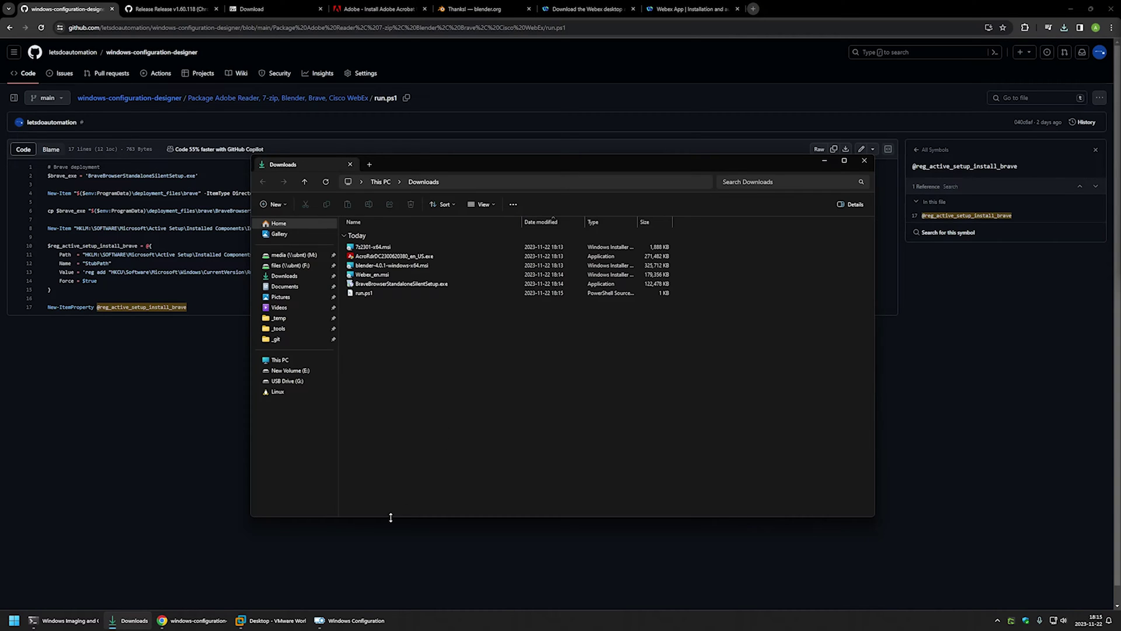
- In Windows Configuration Designer, create a provisioning package project named package for all Windows desktop editions, without importing an existing package
click(352, 620)
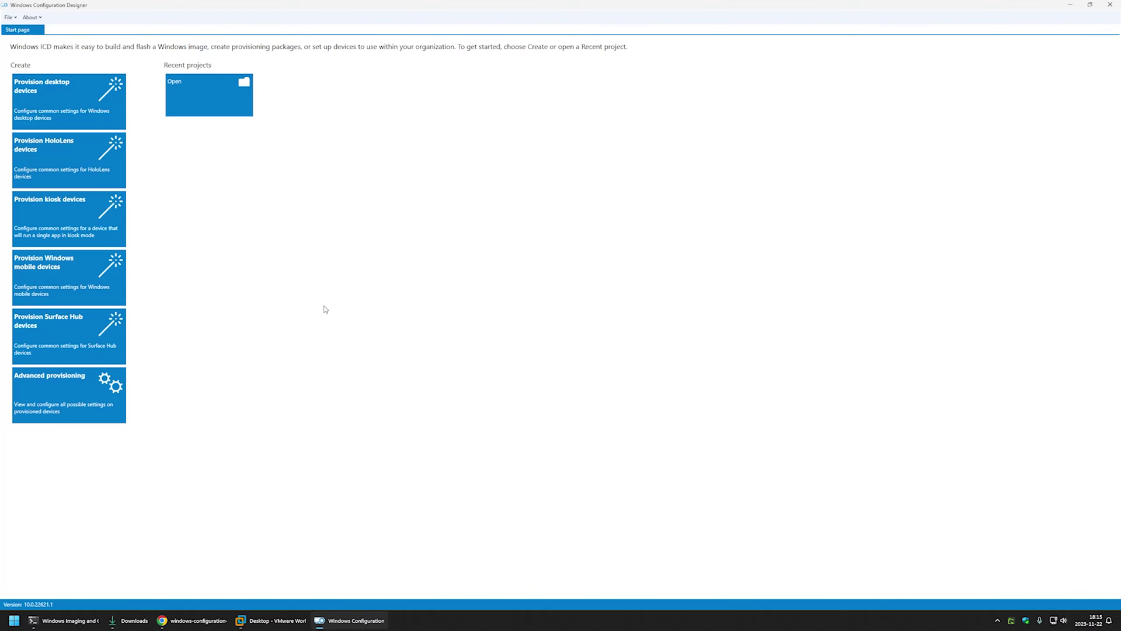
click(9, 16)
click(26, 25)
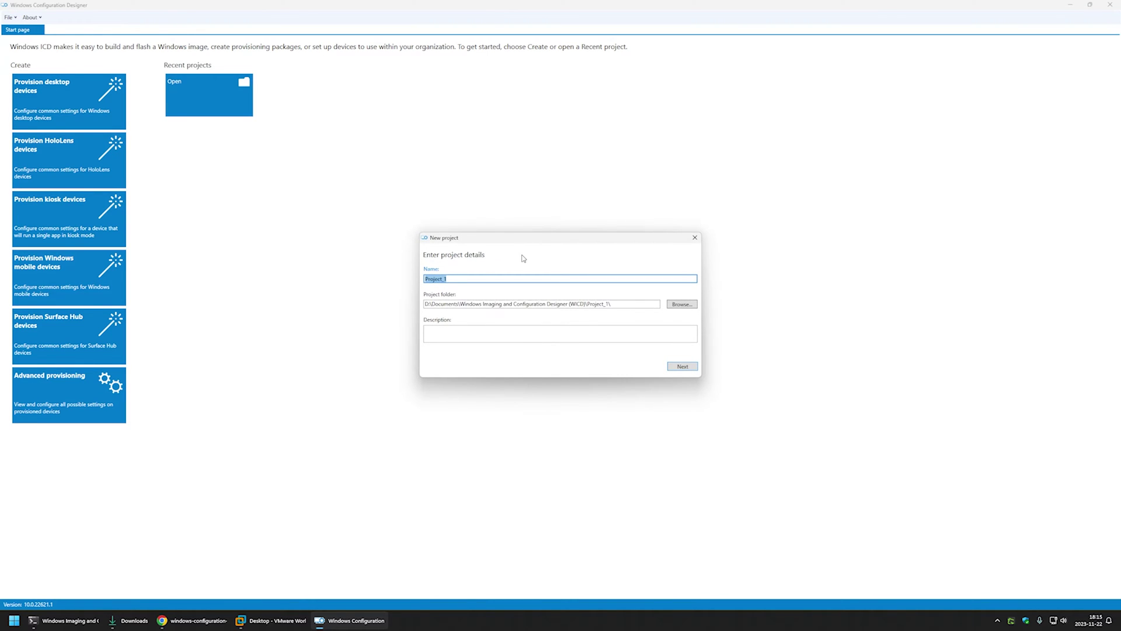
text(package)
click(675, 367)
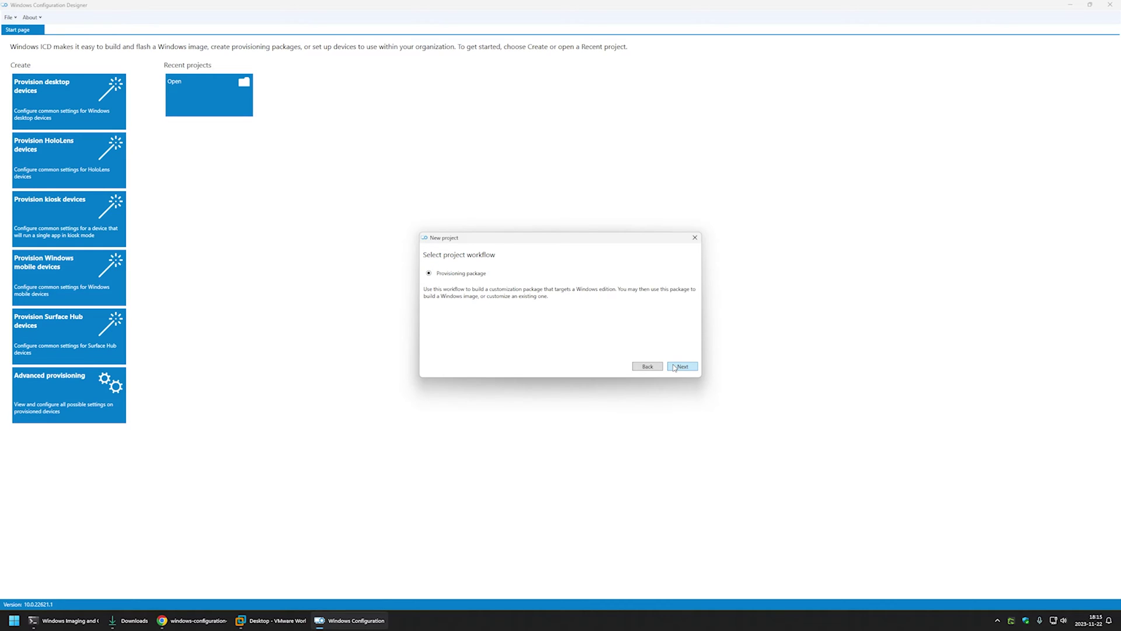
click(675, 366)
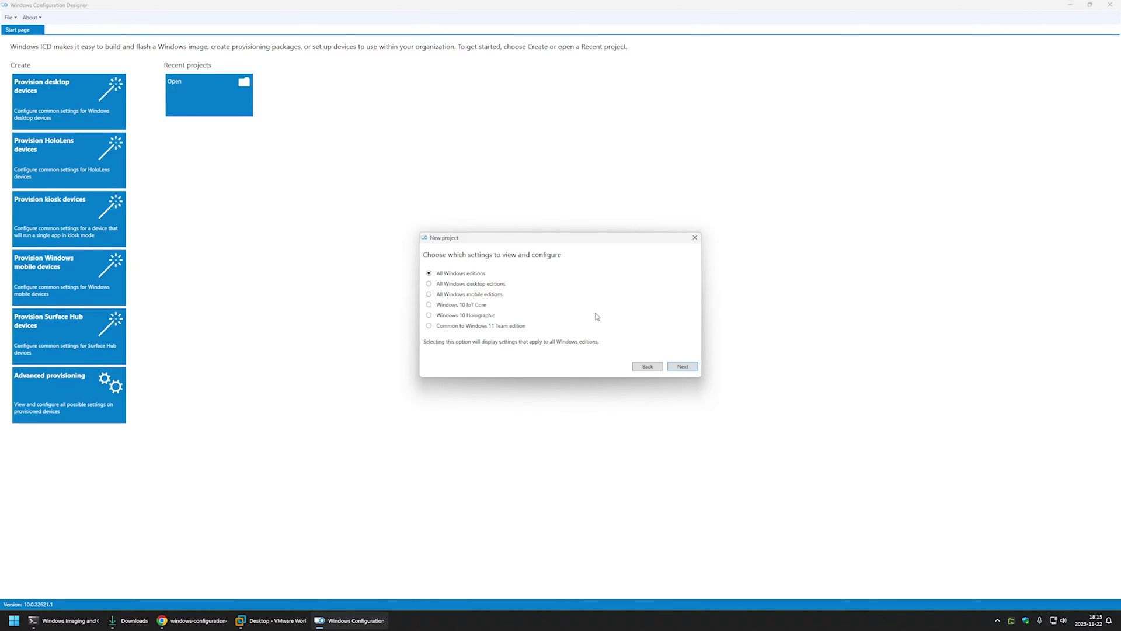
click(443, 285)
click(692, 365)
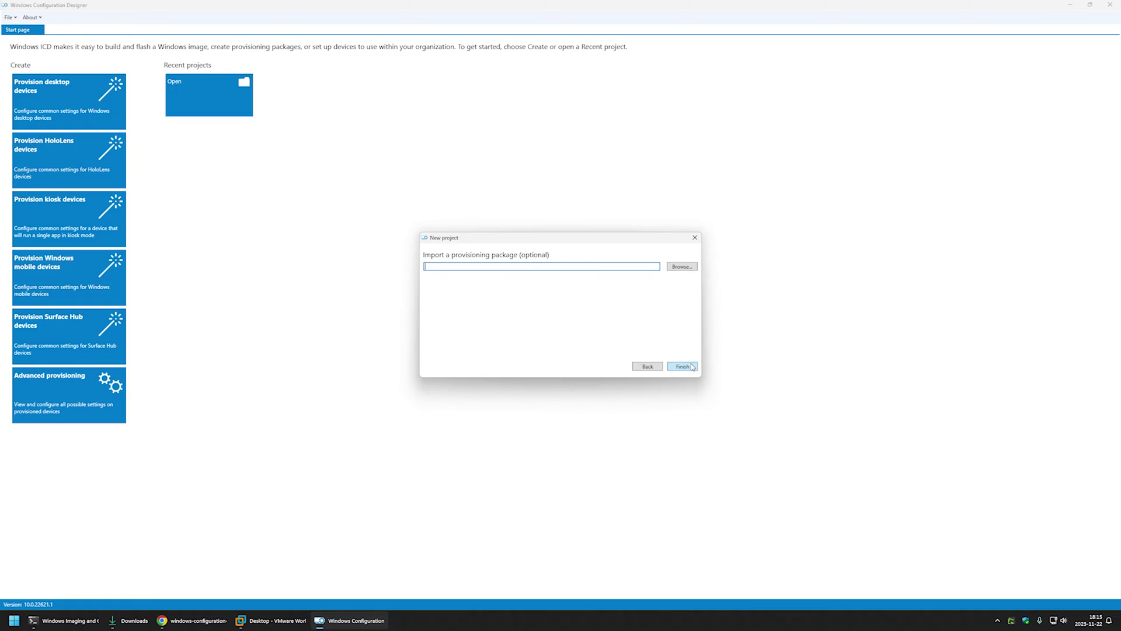
click(673, 368)
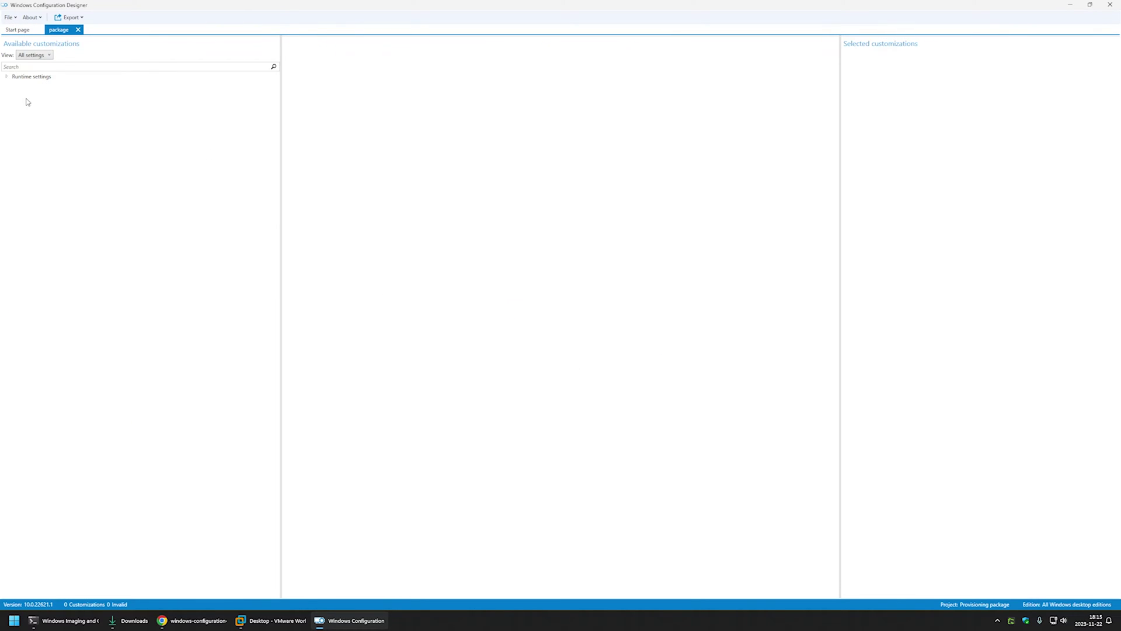
- Add a command named install_7zip under the PrimaryContext provisioning commands in the runtime settings
click(6, 77)
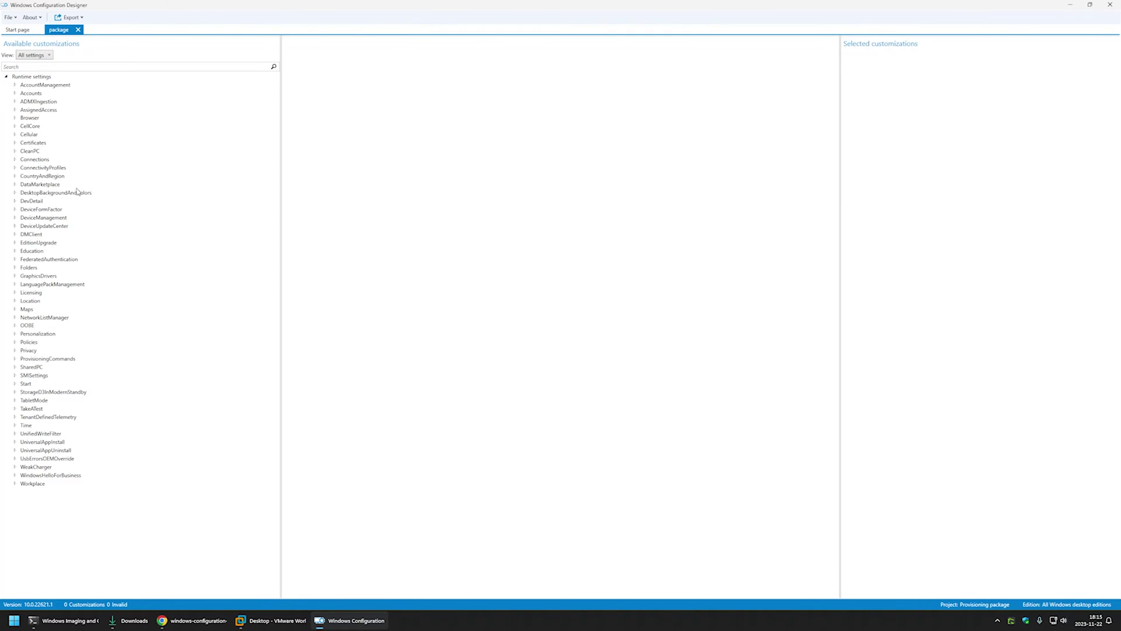
click(15, 359)
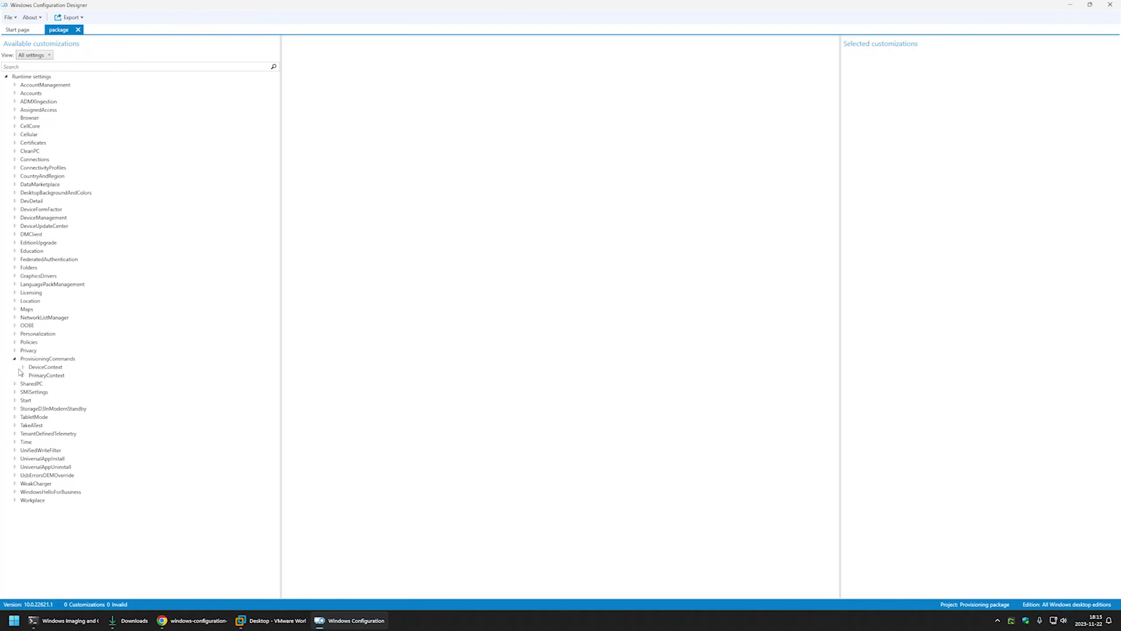
click(23, 376)
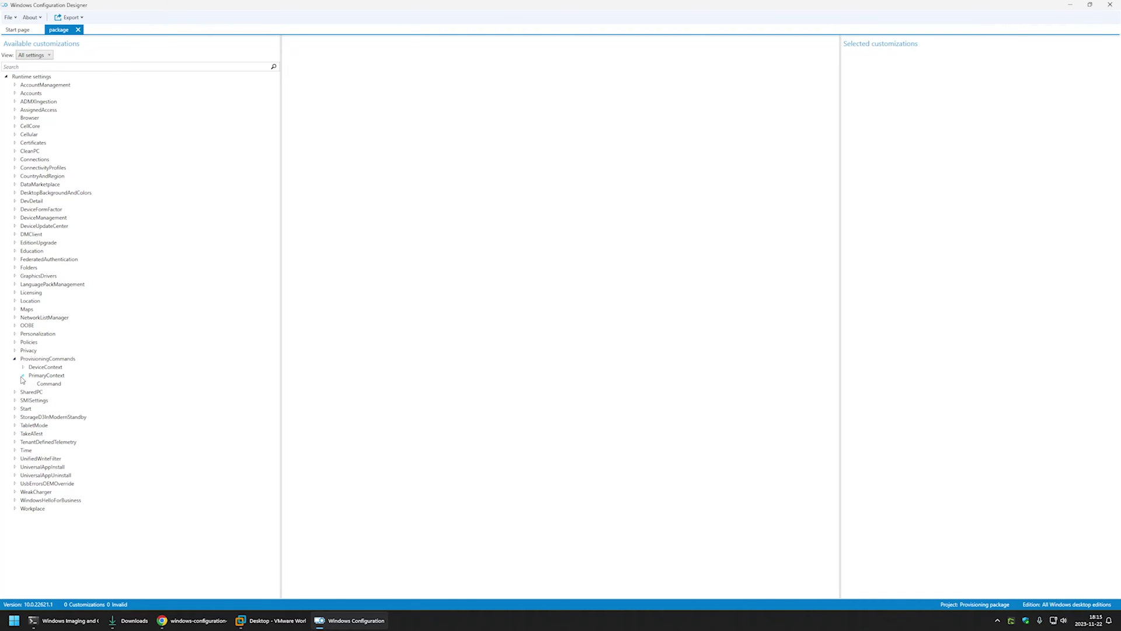
click(50, 384)
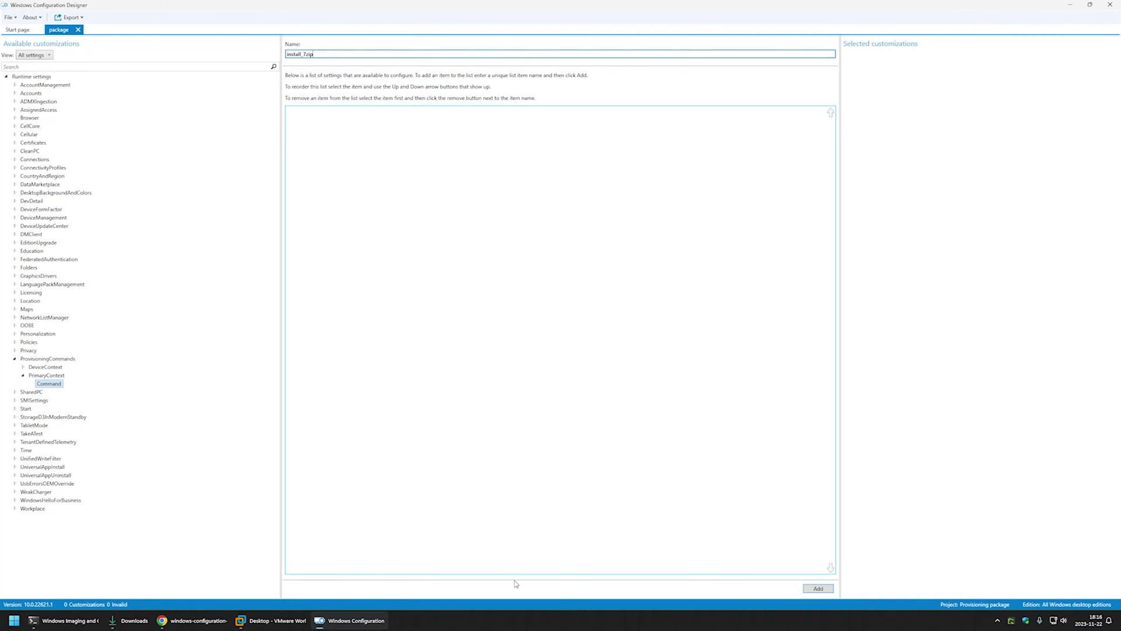
click(819, 590)
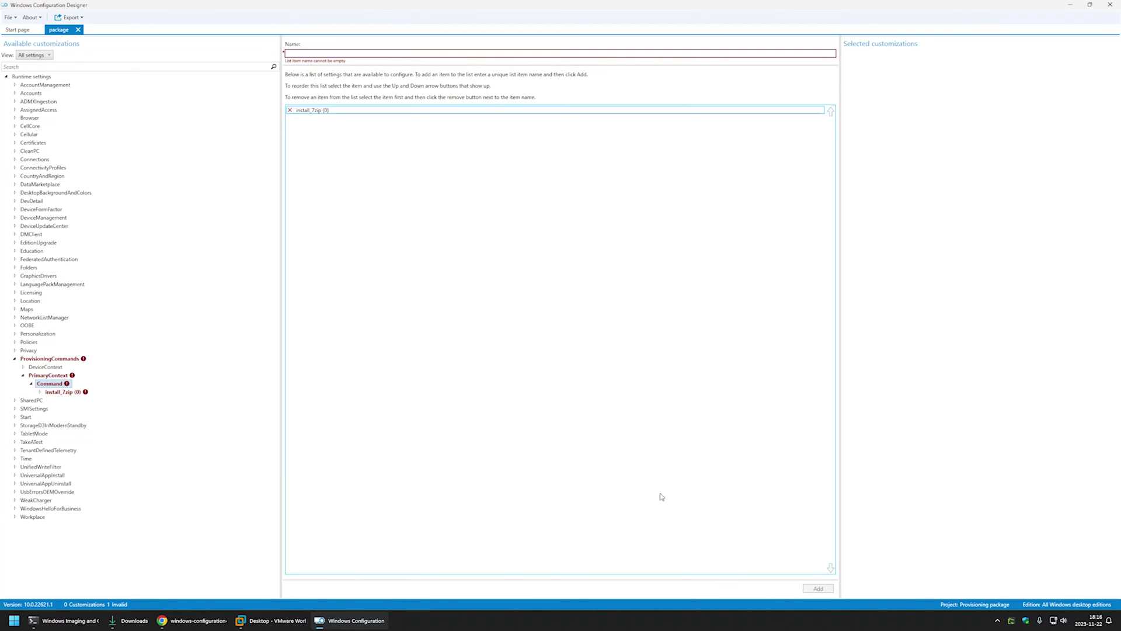
- Set the command file of install_7zip to 7z2301-x64.msi from the Downloads folder
click(71, 392)
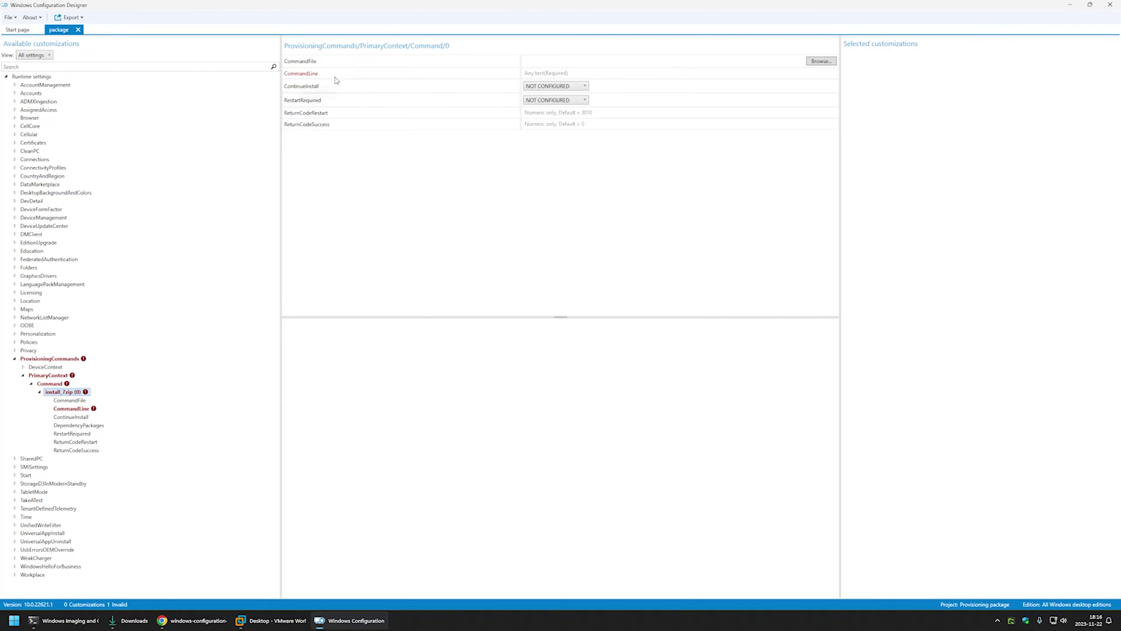
click(821, 61)
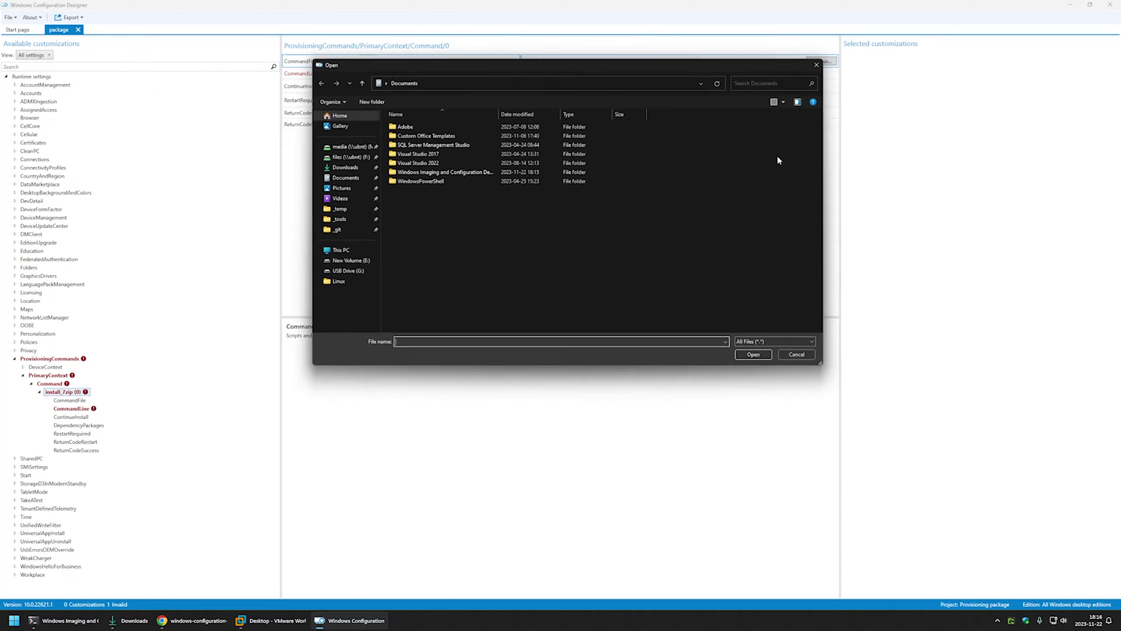
click(342, 168)
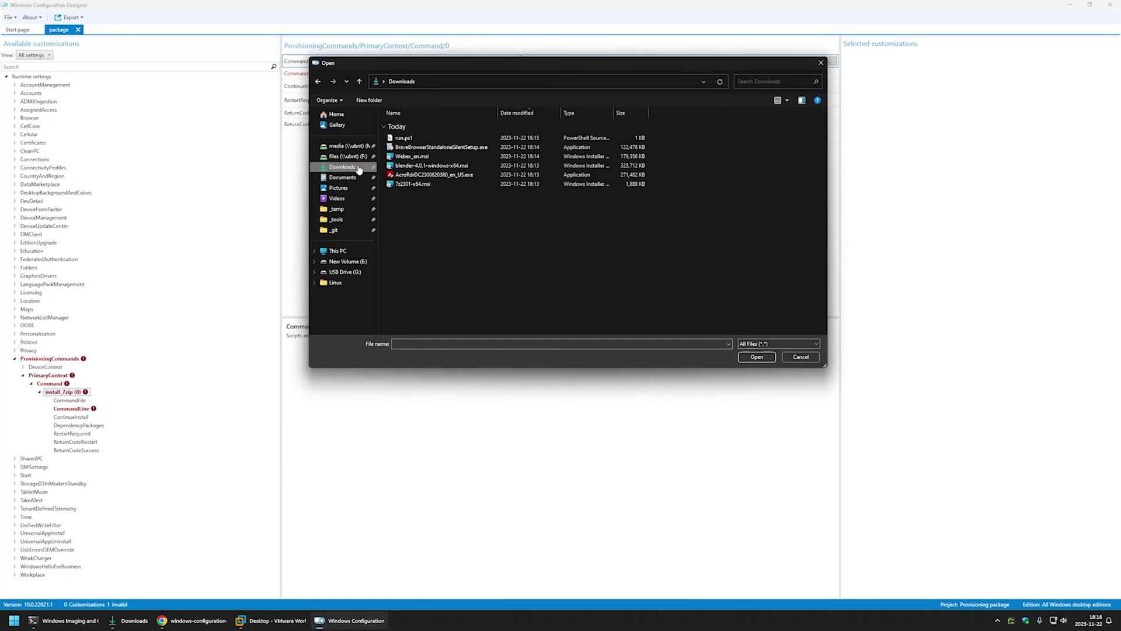
double_click(412, 184)
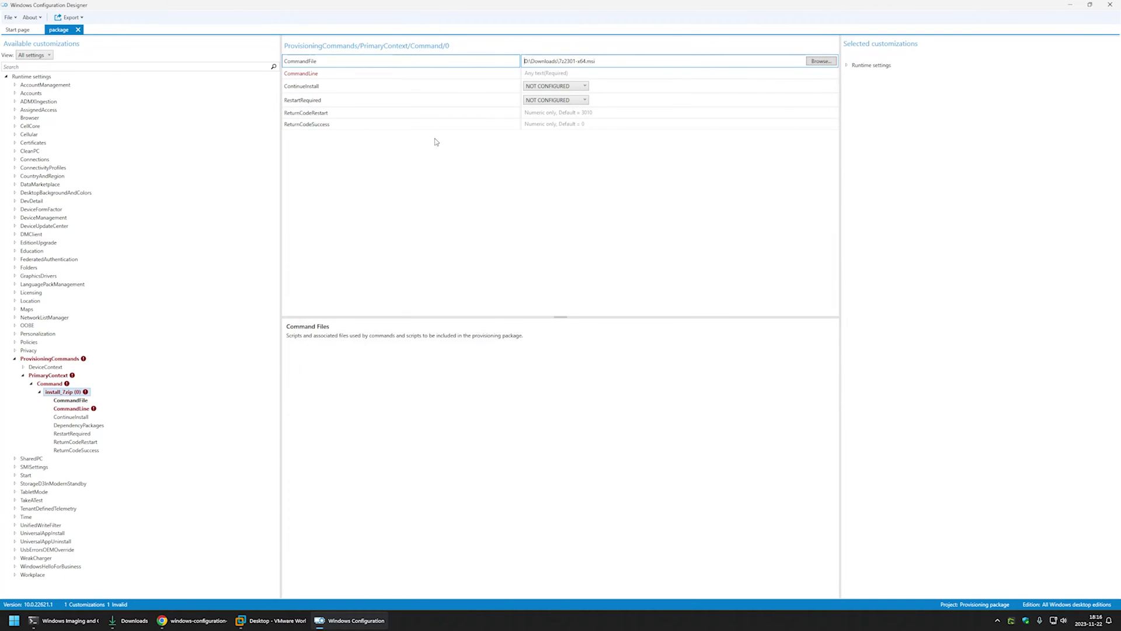
- Copy the 7-Zip command from the GitHub README into install_7zip's command line: msiexec.exe /i 7z2301-x64.msi /quiet /norestart ALLUSERS=1
click(549, 73)
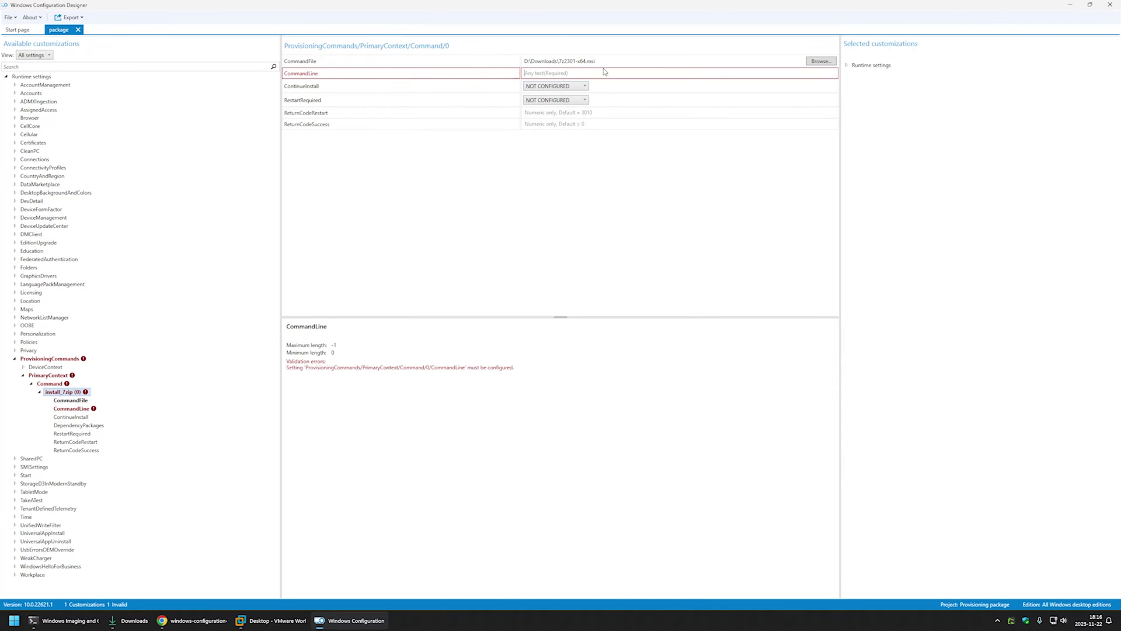
click(181, 624)
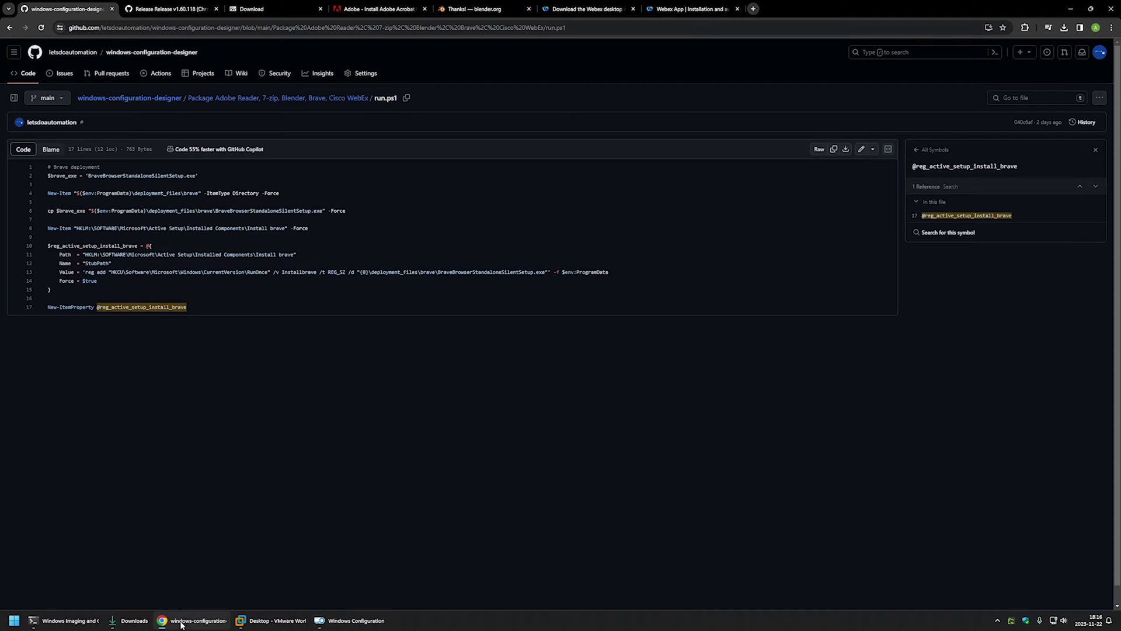
click(245, 104)
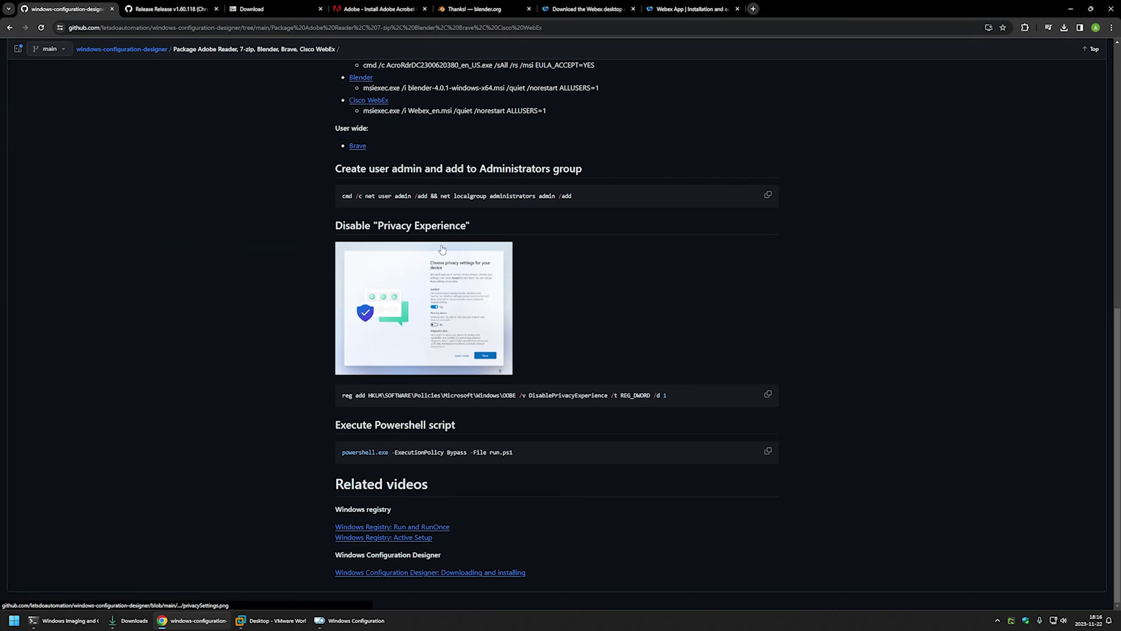
scroll(502, 367, down, 3)
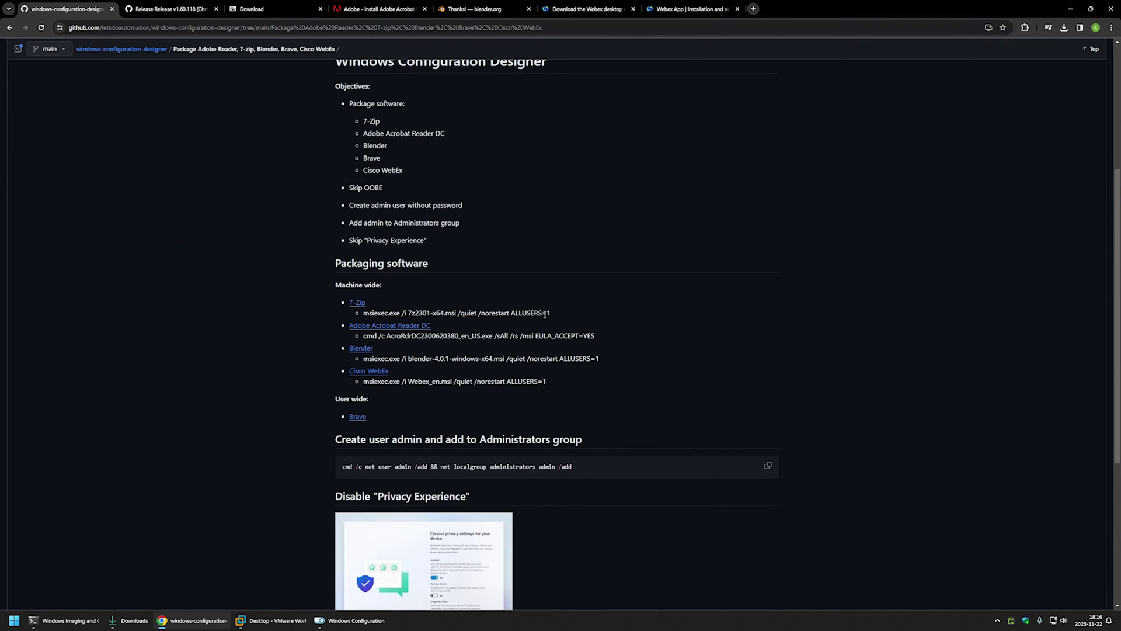
drag(549, 313, 360, 313)
key(ctrl+c)
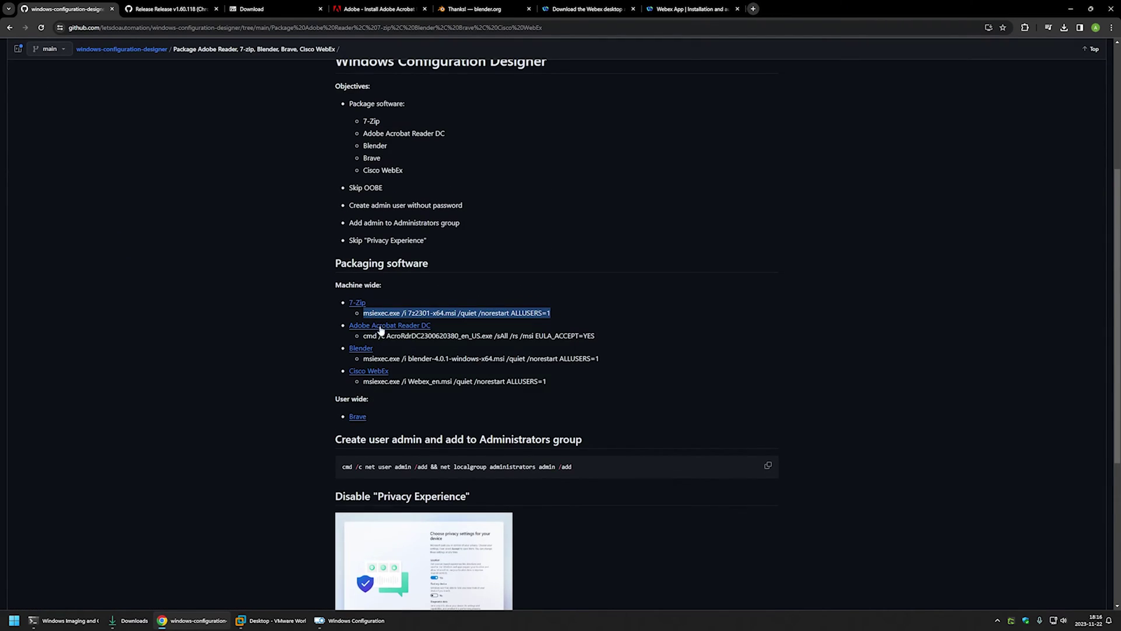
click(331, 622)
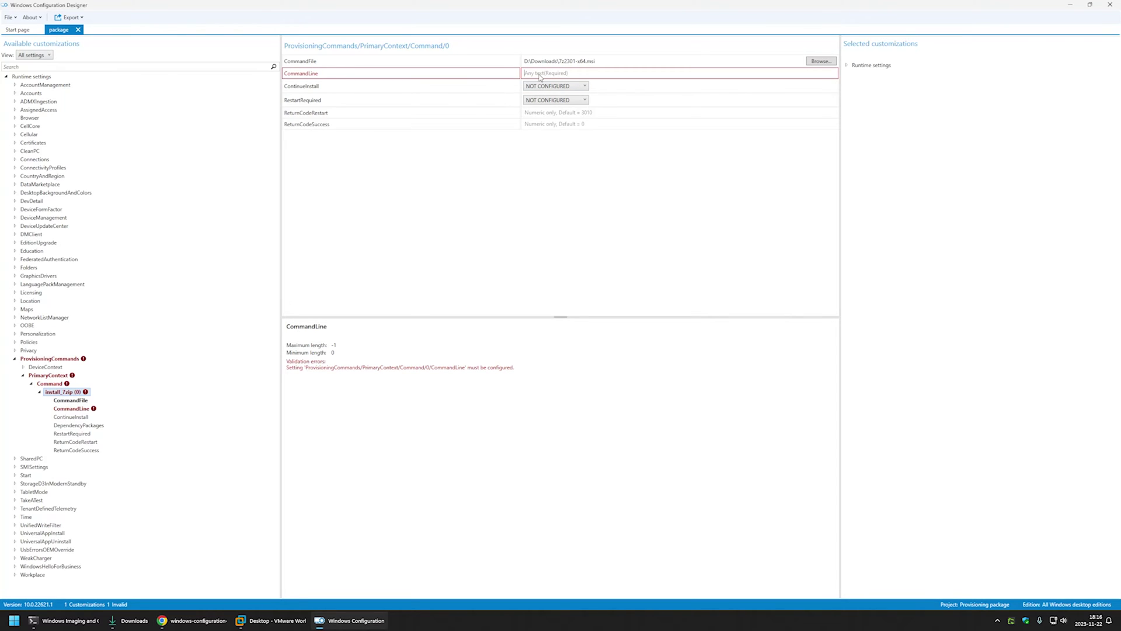
key(ctrl+v)
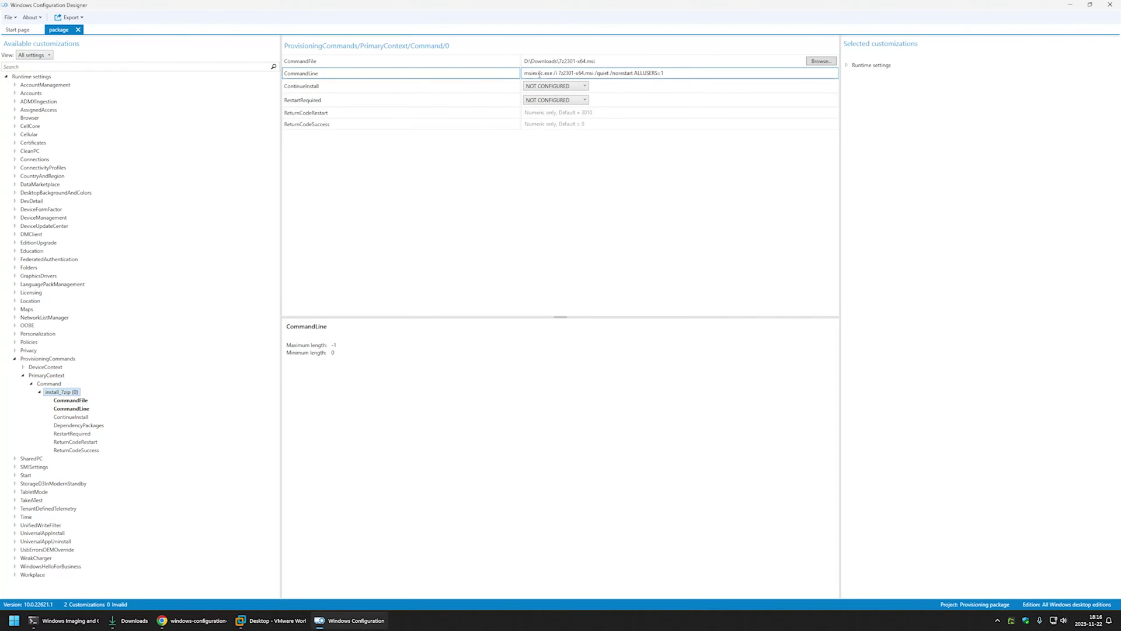
- Add a second command named install_adobe_reader to the PrimaryContext provisioning commands
click(56, 384)
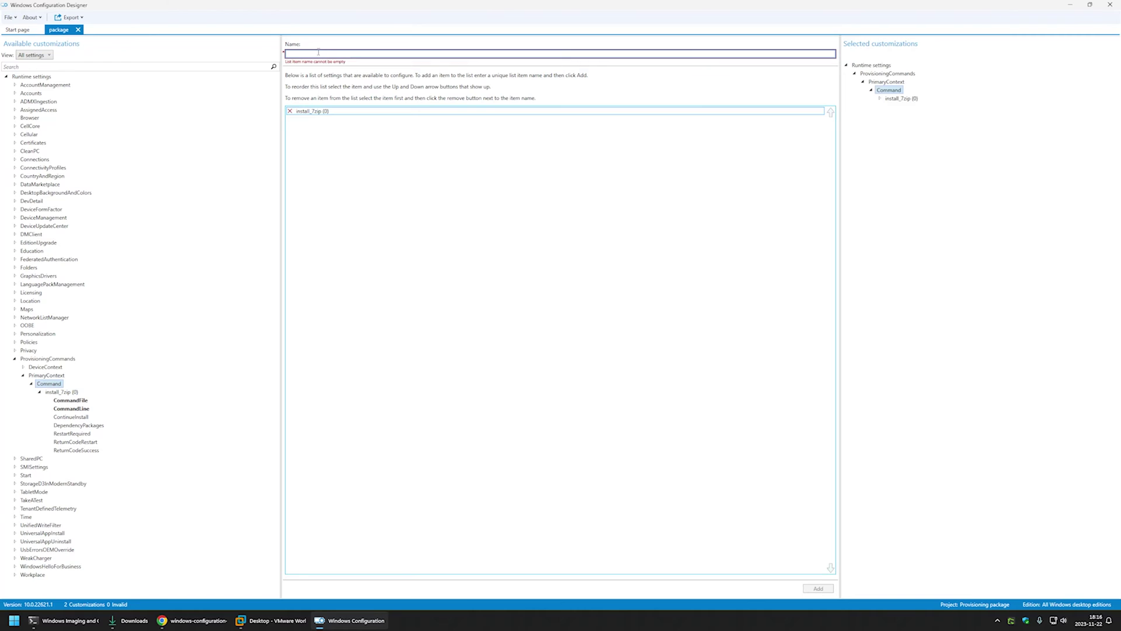
text(install_adobe_reader)
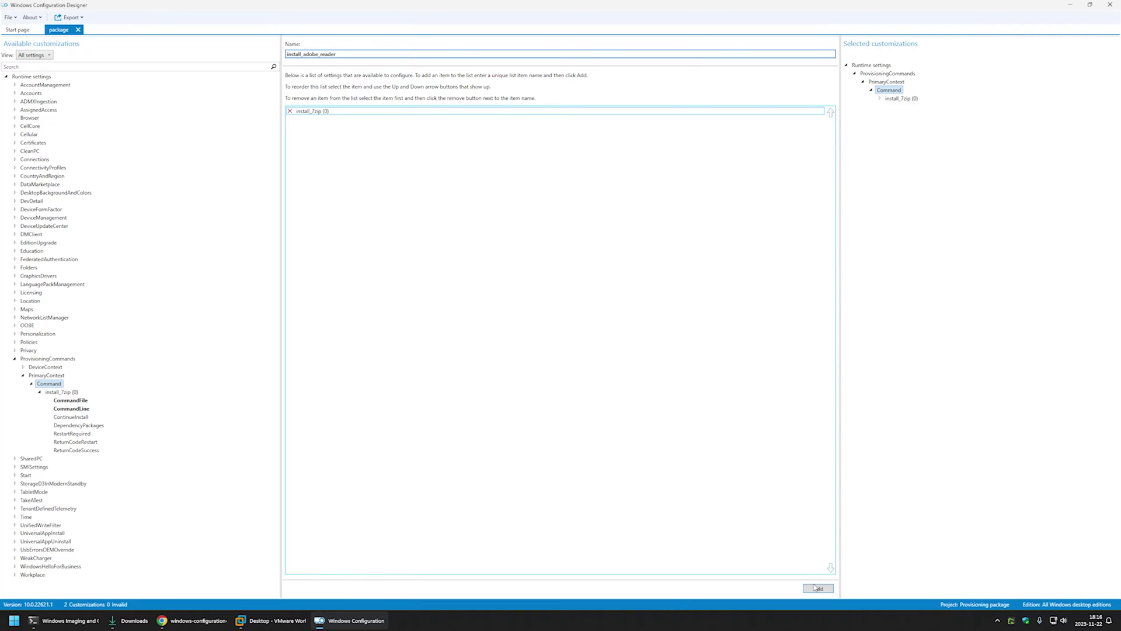
click(818, 588)
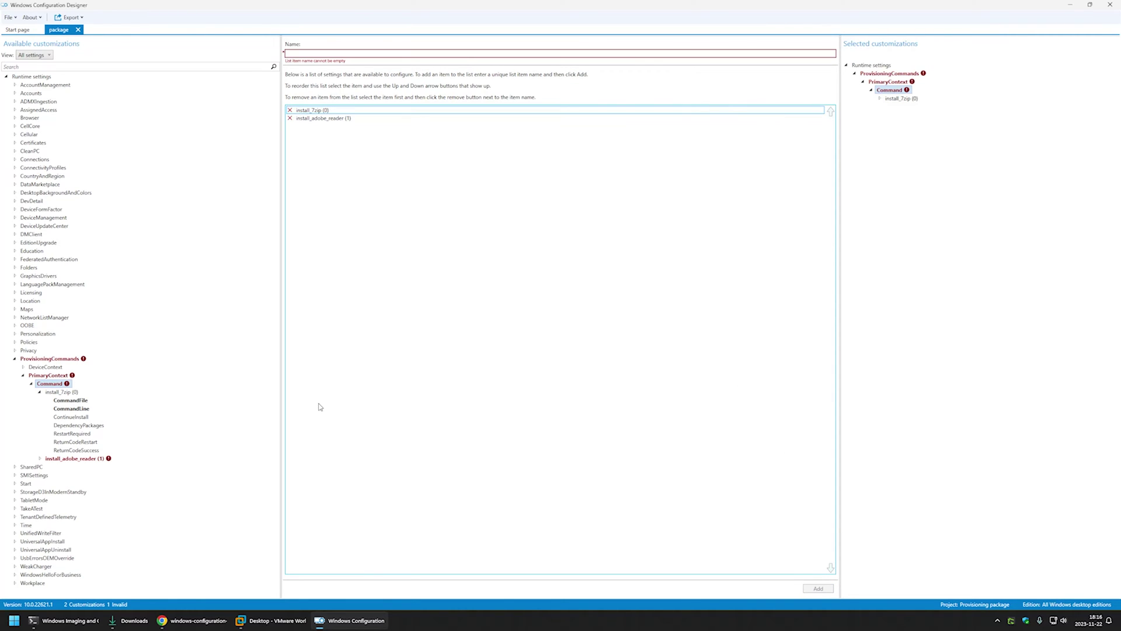
click(63, 459)
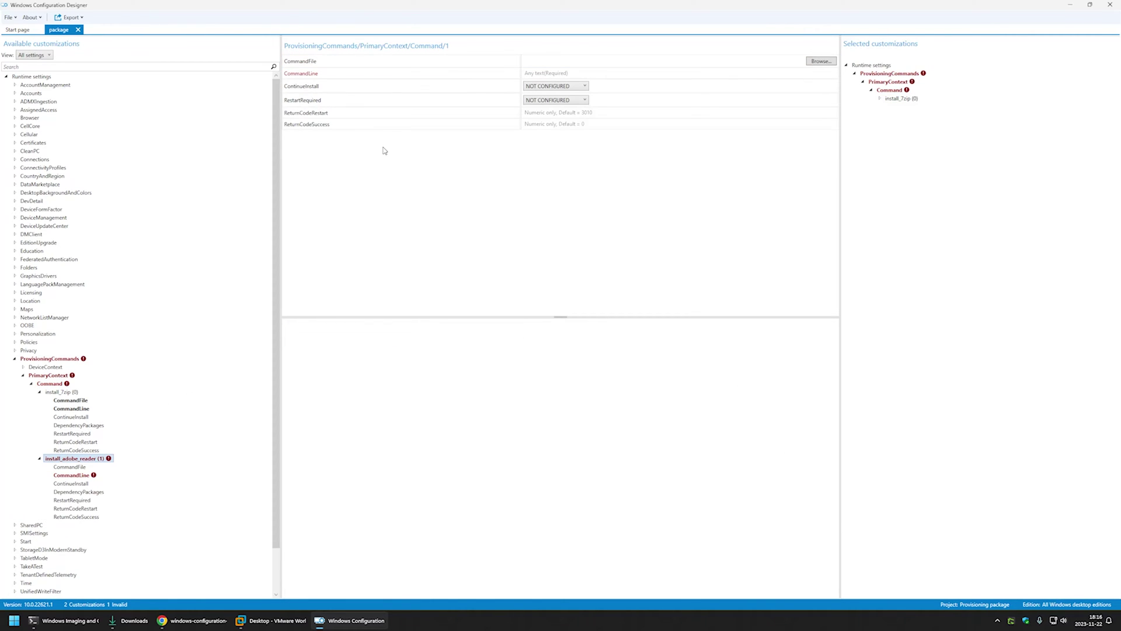
click(821, 61)
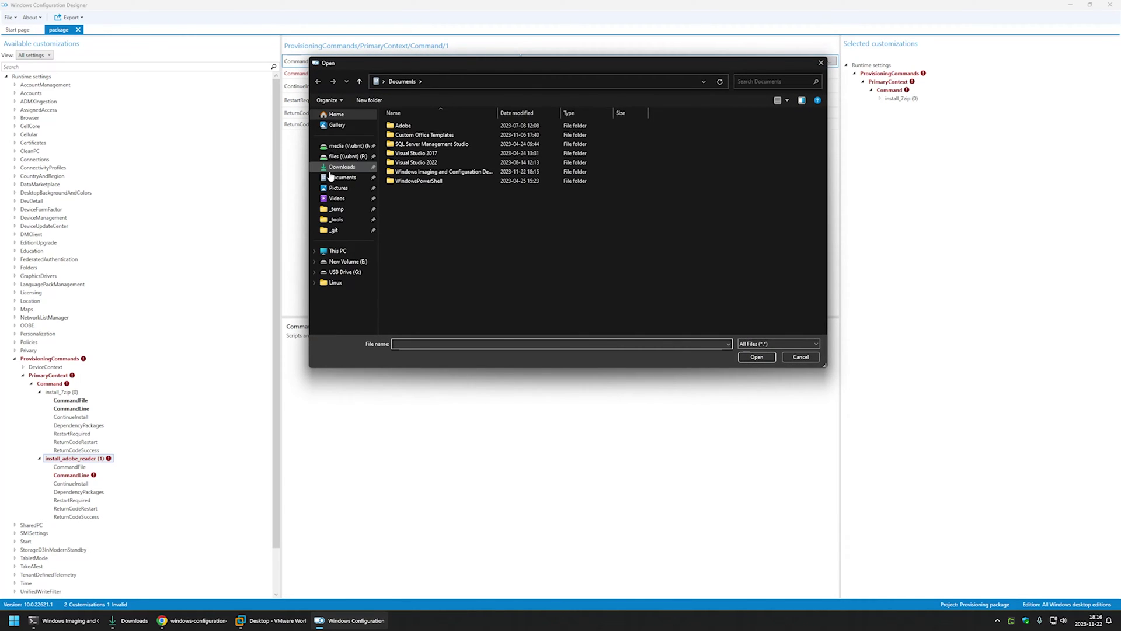
click(336, 167)
double_click(430, 173)
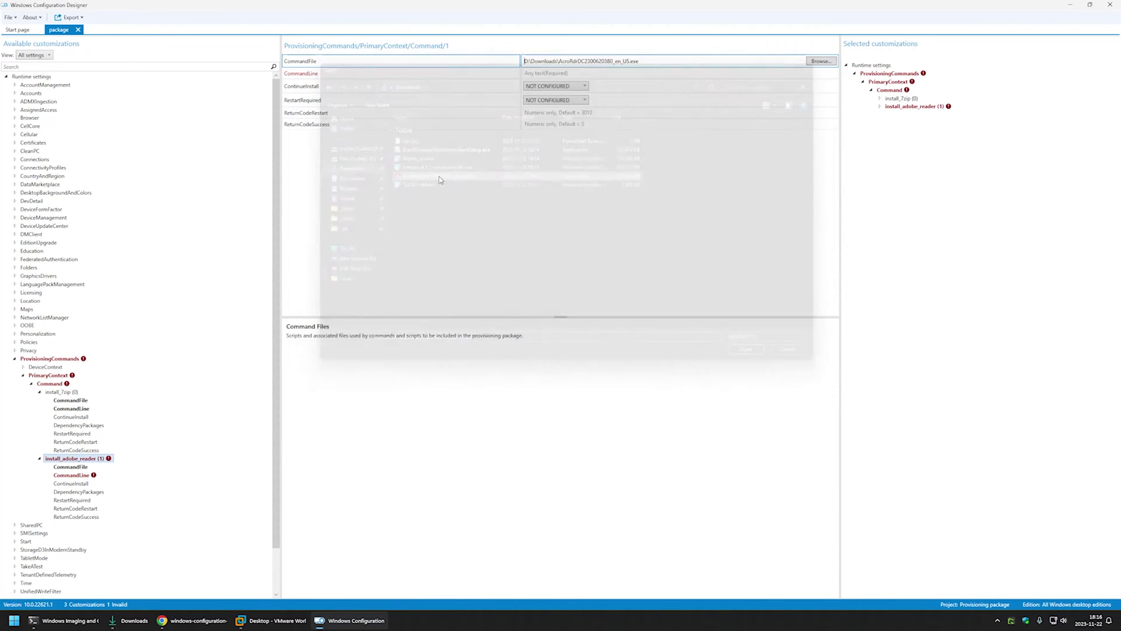
click(175, 620)
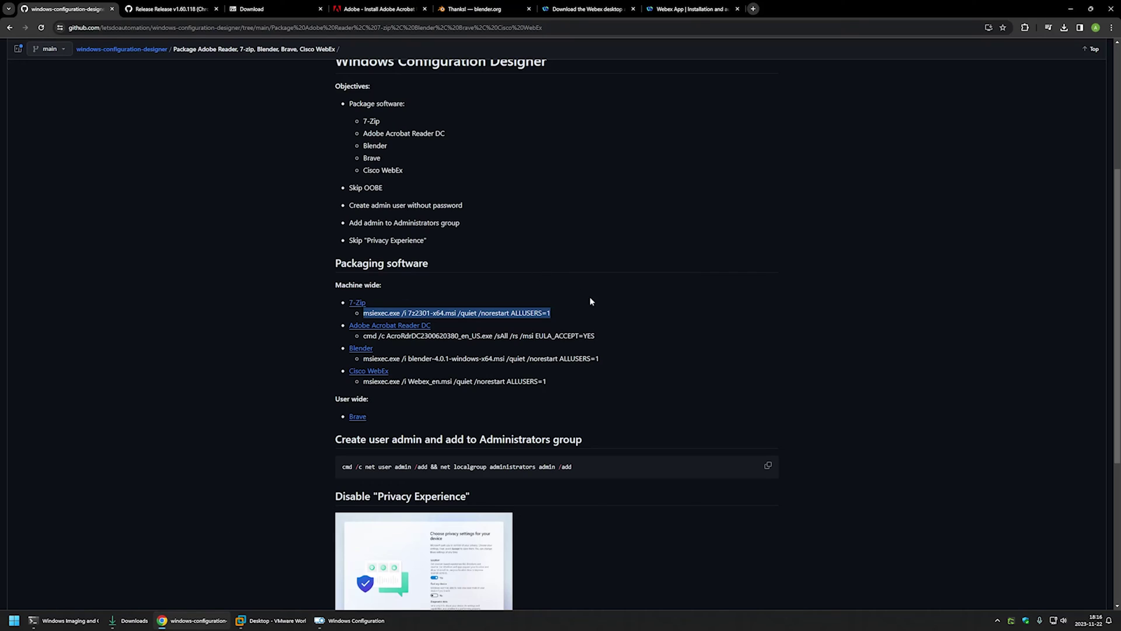
drag(603, 338, 362, 337)
key(ctrl+c)
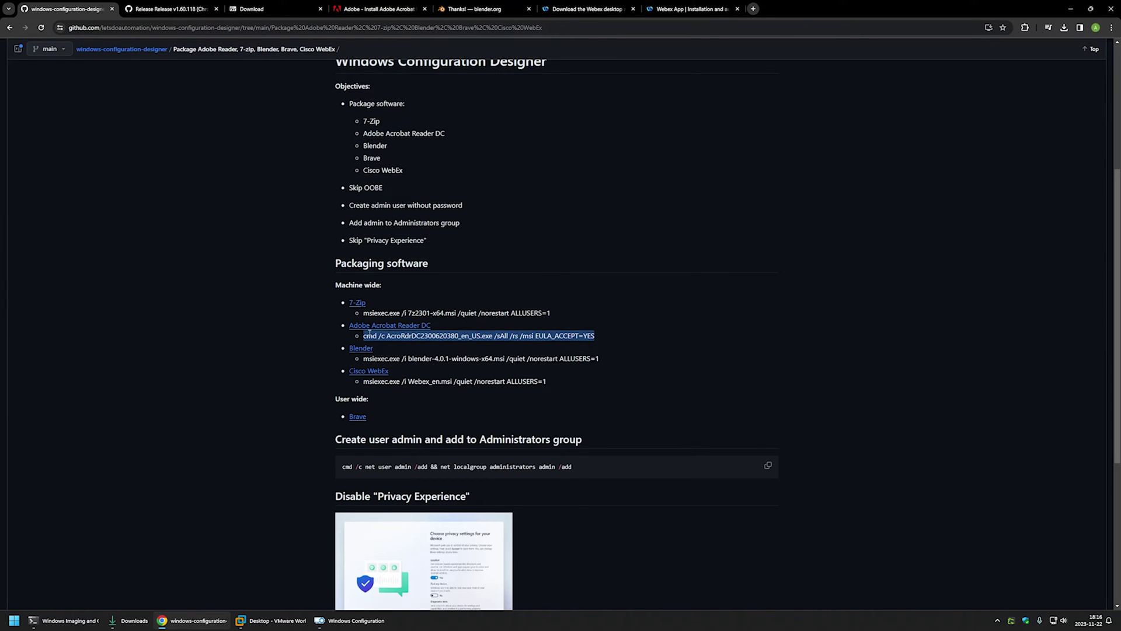
click(344, 619)
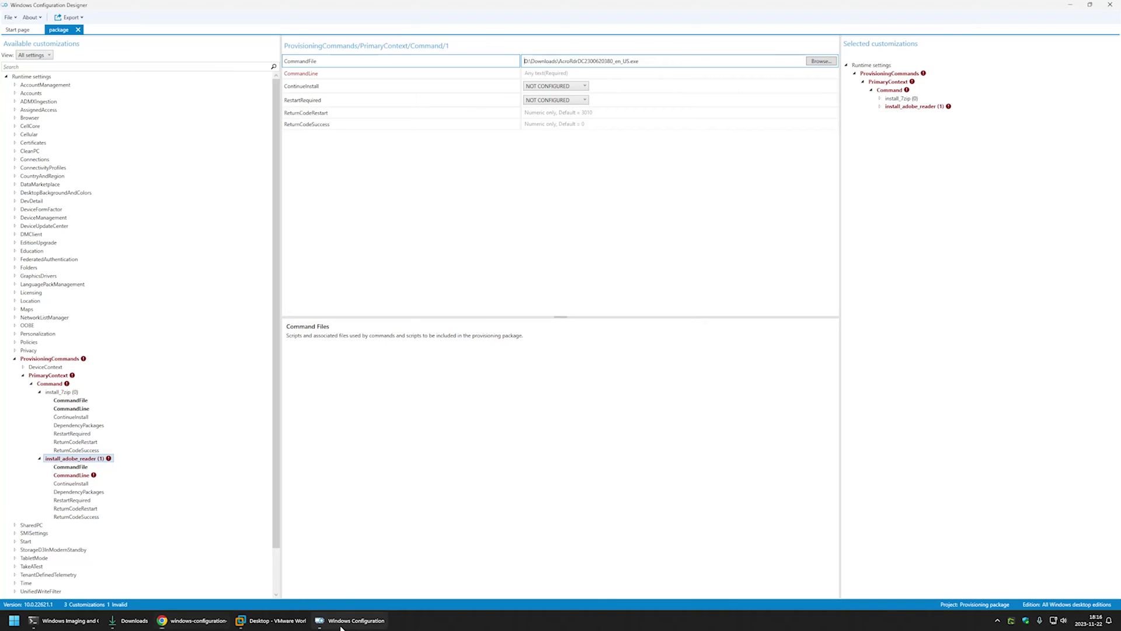
click(595, 72)
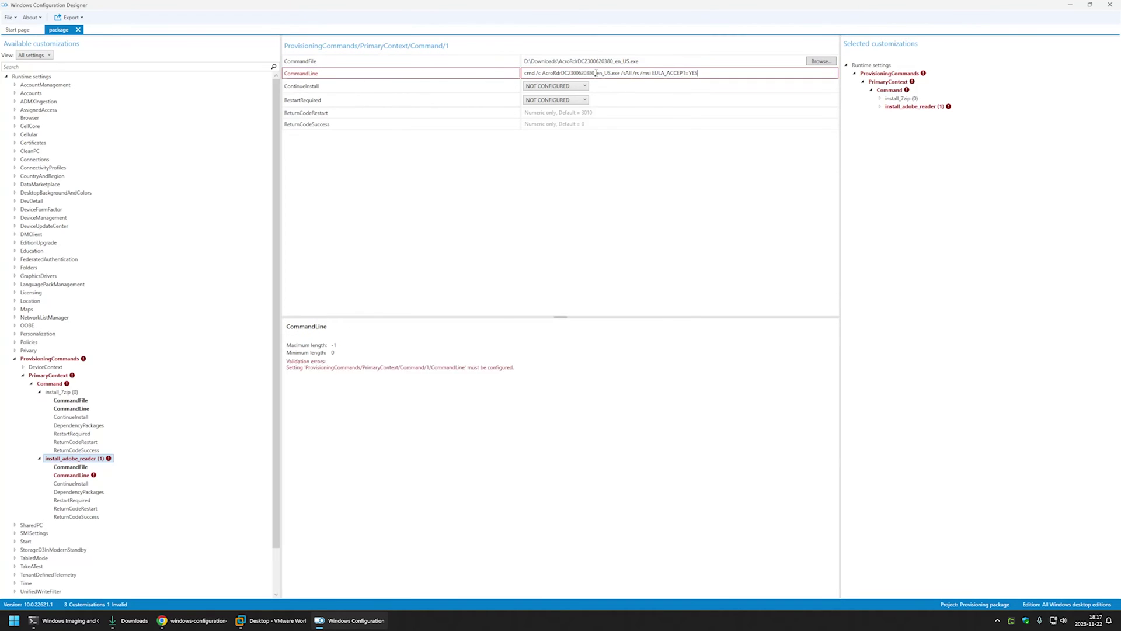
key(ctrl+v)
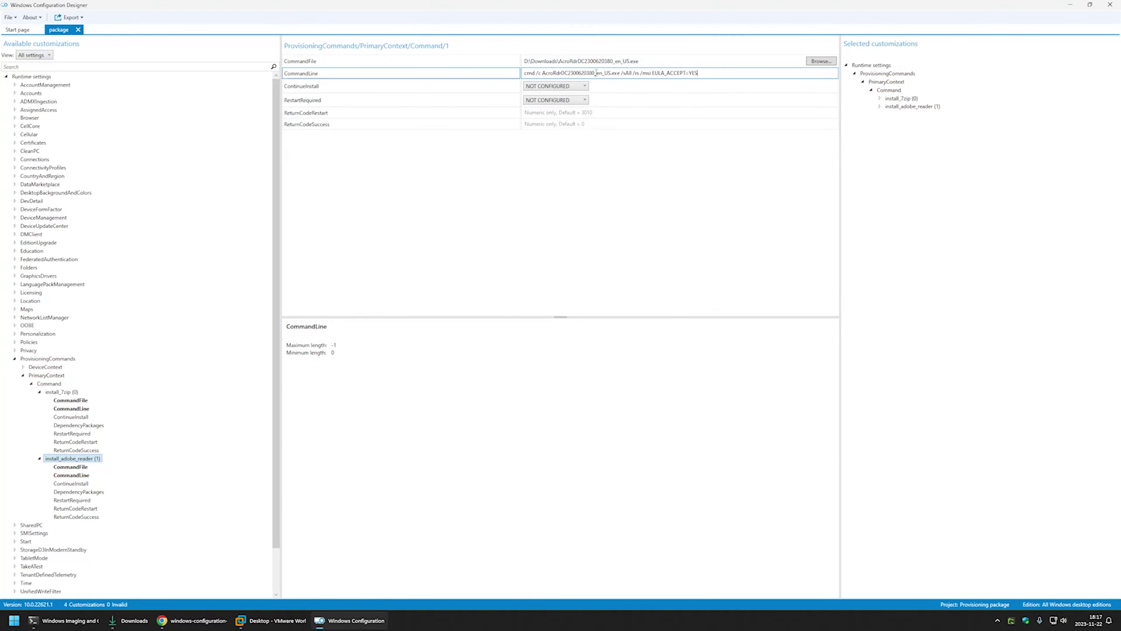
- Add a command named install_blender to the PrimaryContext provisioning commands
click(50, 383)
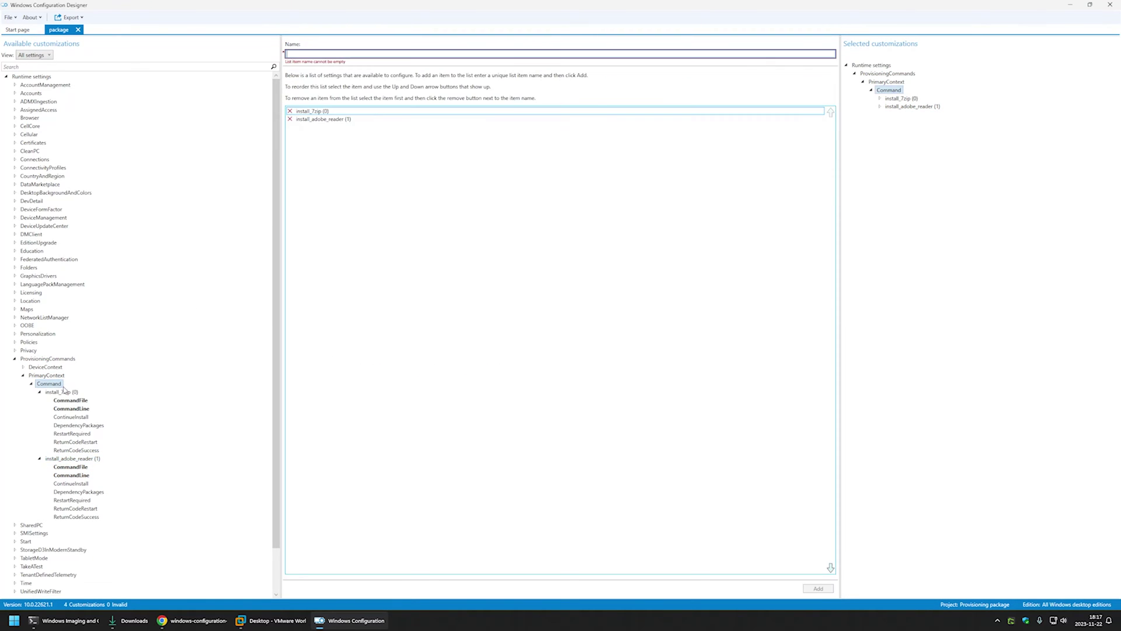
click(173, 623)
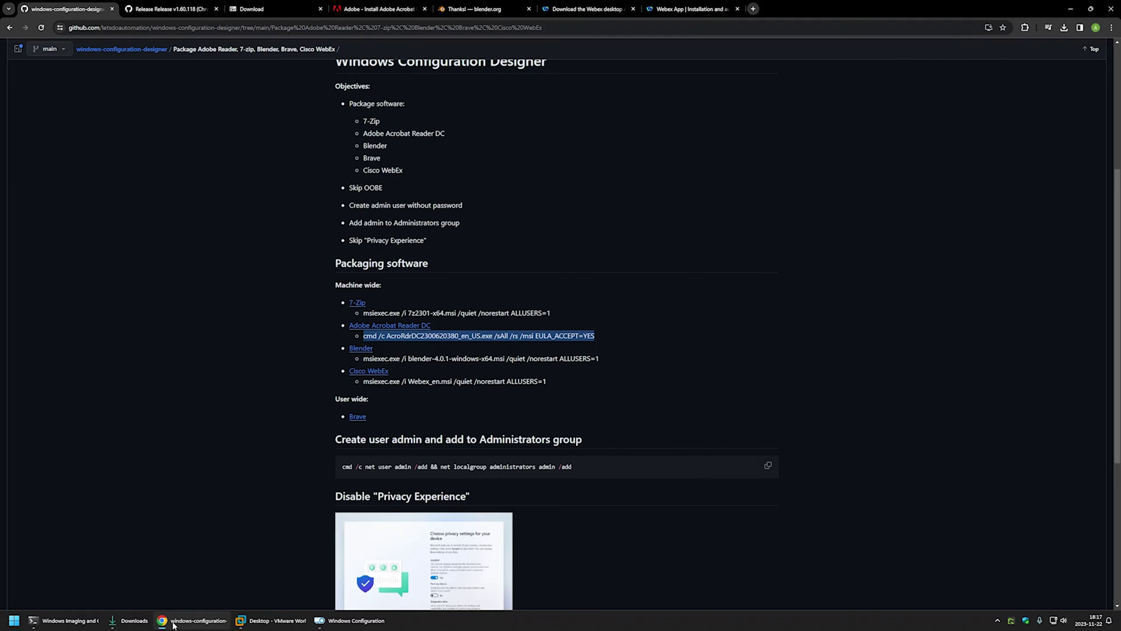
click(173, 623)
text(install_blender)
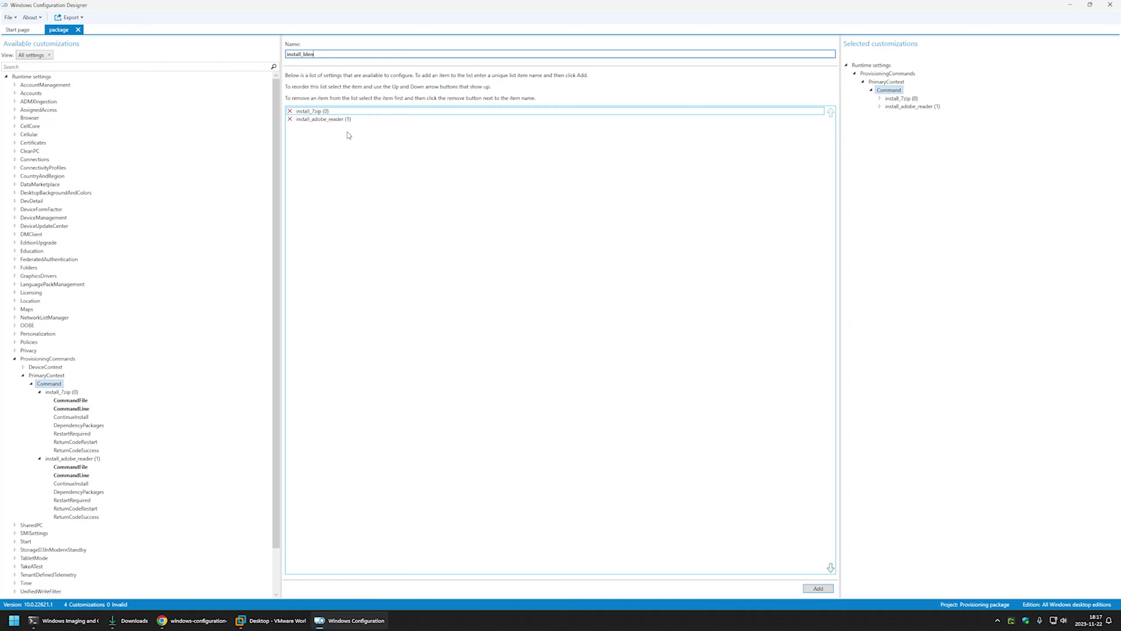
click(819, 588)
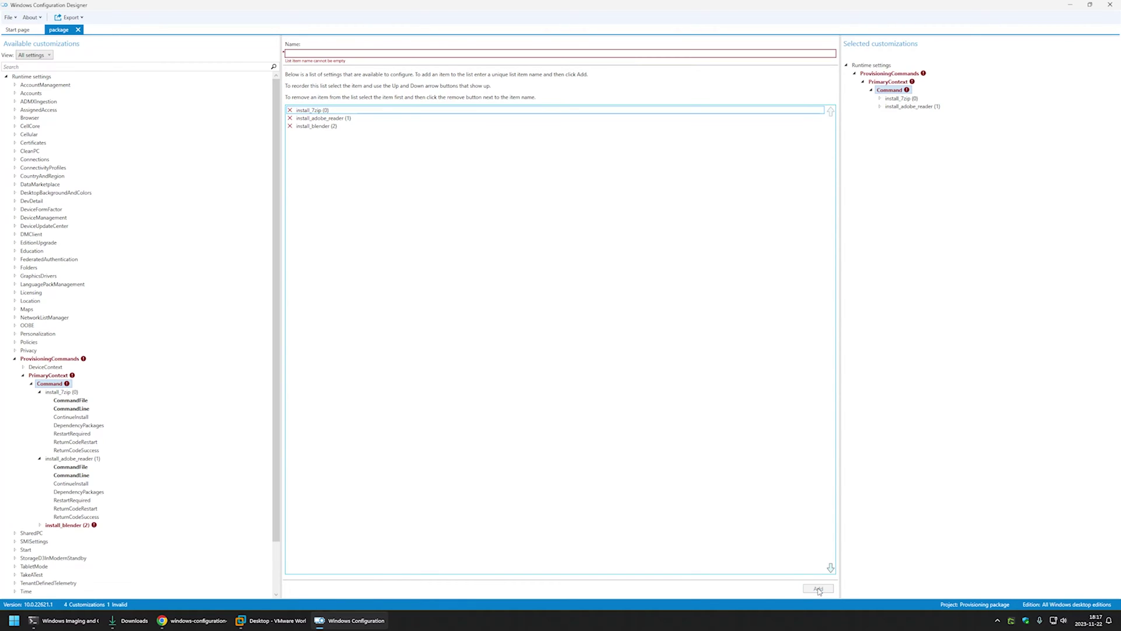
- Set the command file of install_blender to blender-4.0.1-windows-x64.msi from the Downloads folder
click(66, 525)
click(821, 60)
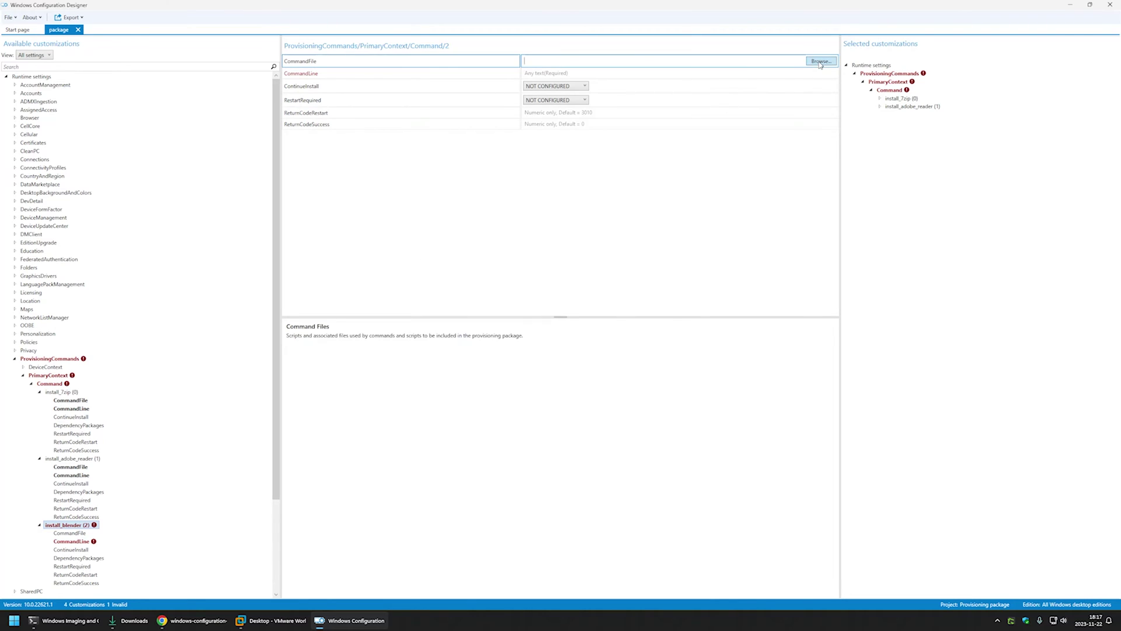
click(339, 167)
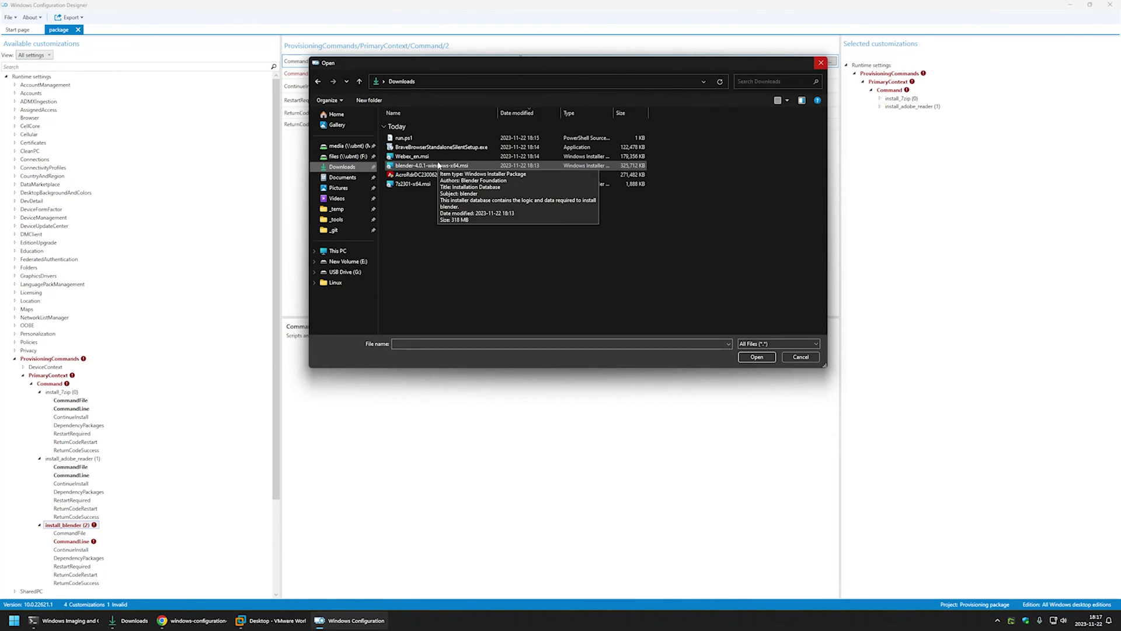
click(441, 167)
double_click(441, 166)
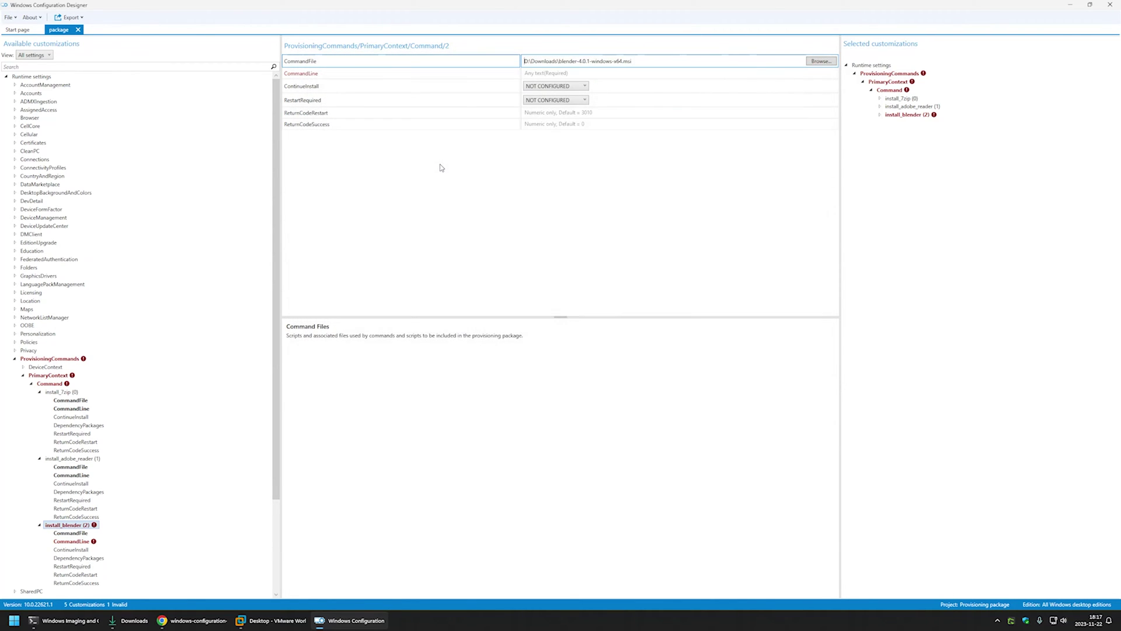
- Copy the Blender command from the GitHub README into install_blender's command line: msiexec.exe /i blender-4.0.1-windows-x64.msi /quiet /norestart ALLUSERS=1
click(193, 620)
drag(600, 358, 363, 358)
right_click(375, 359)
click(403, 368)
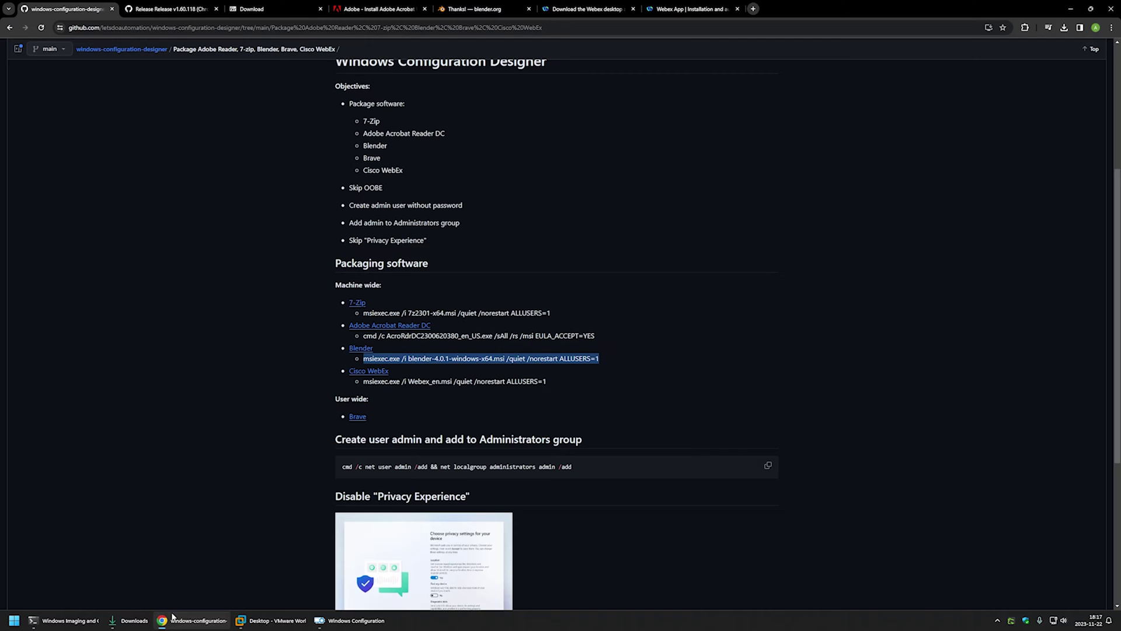
click(349, 620)
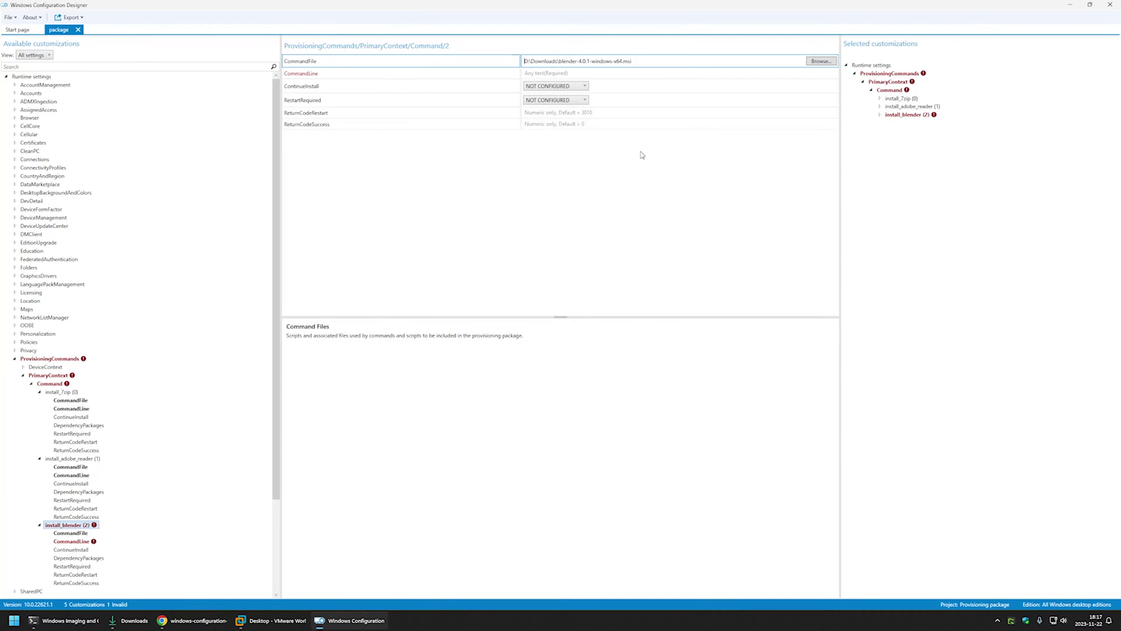
click(571, 73)
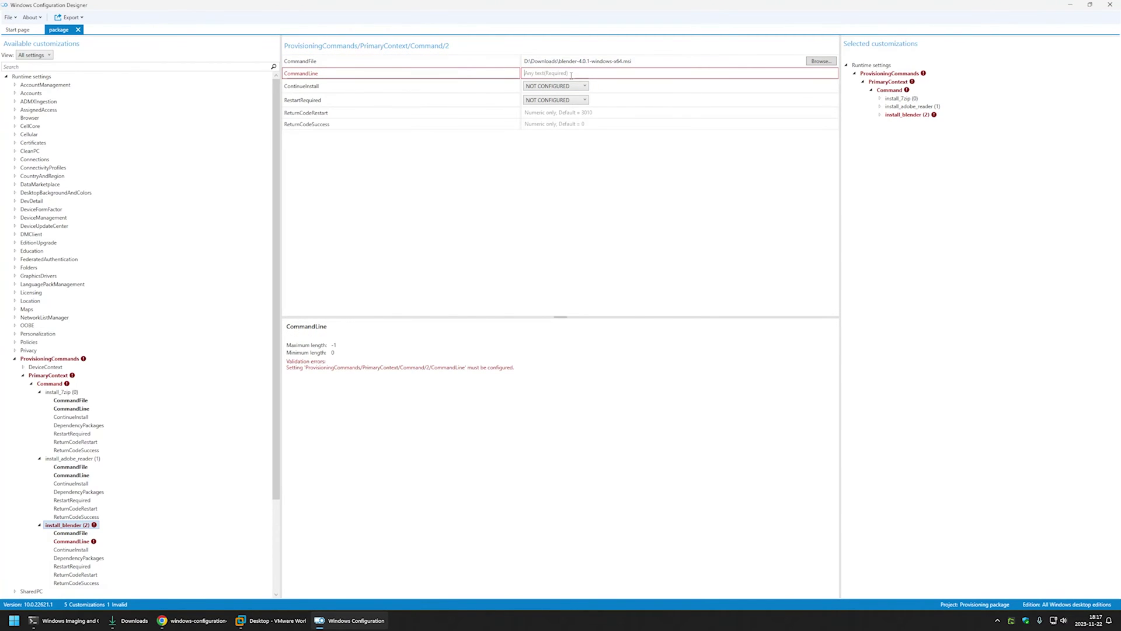
key(ctrl+v)
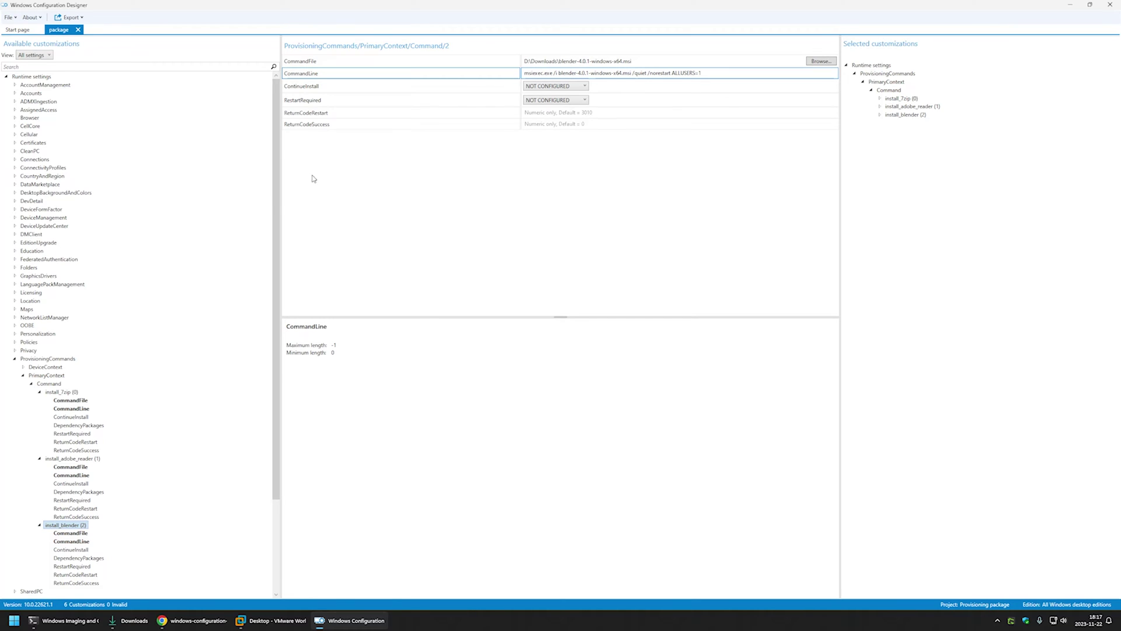
- Add a command named install_cisco_webex to the PrimaryContext provisioning commands
click(53, 384)
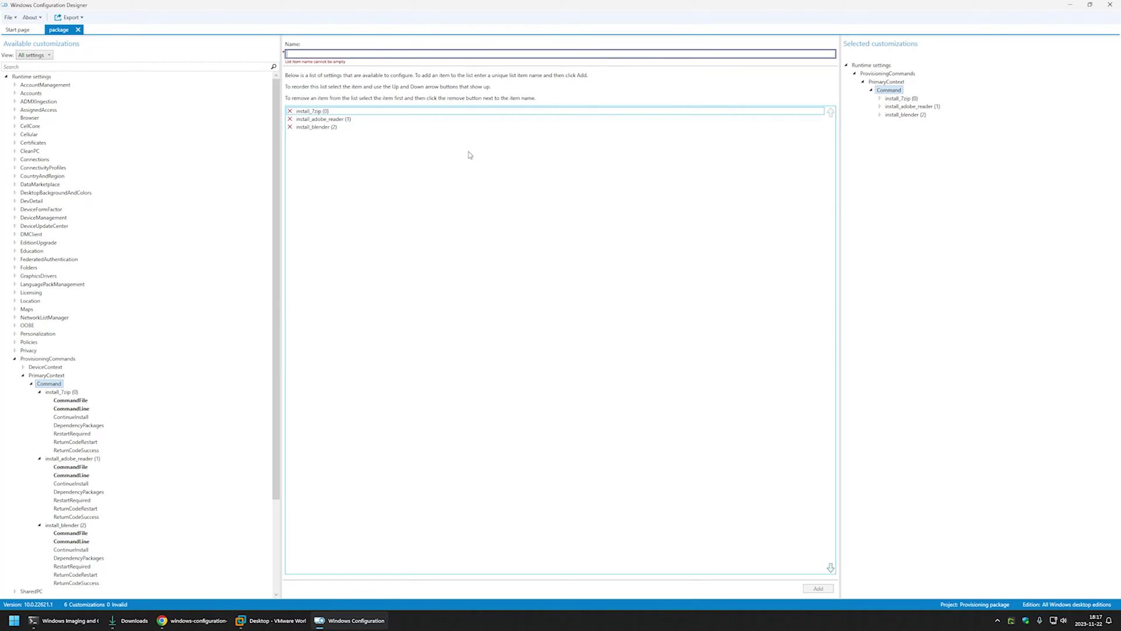
click(391, 53)
text(install_cisco_webex)
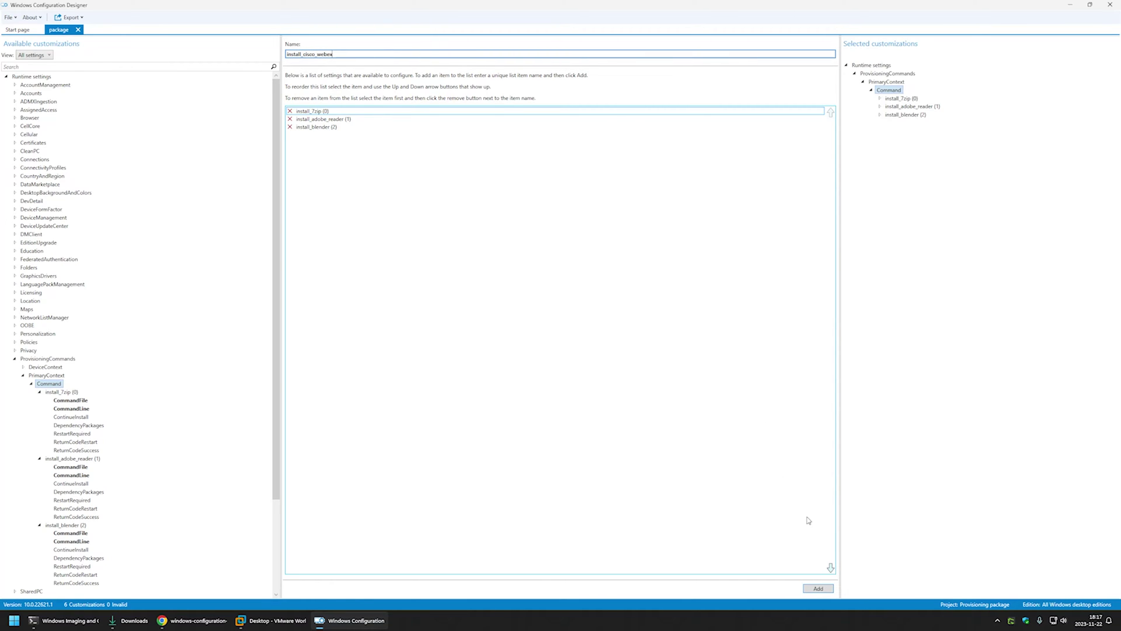
click(818, 588)
- Set the command file of install_cisco_webex to Webex_en.msi from the Downloads folder
scroll(95, 373, down, 5)
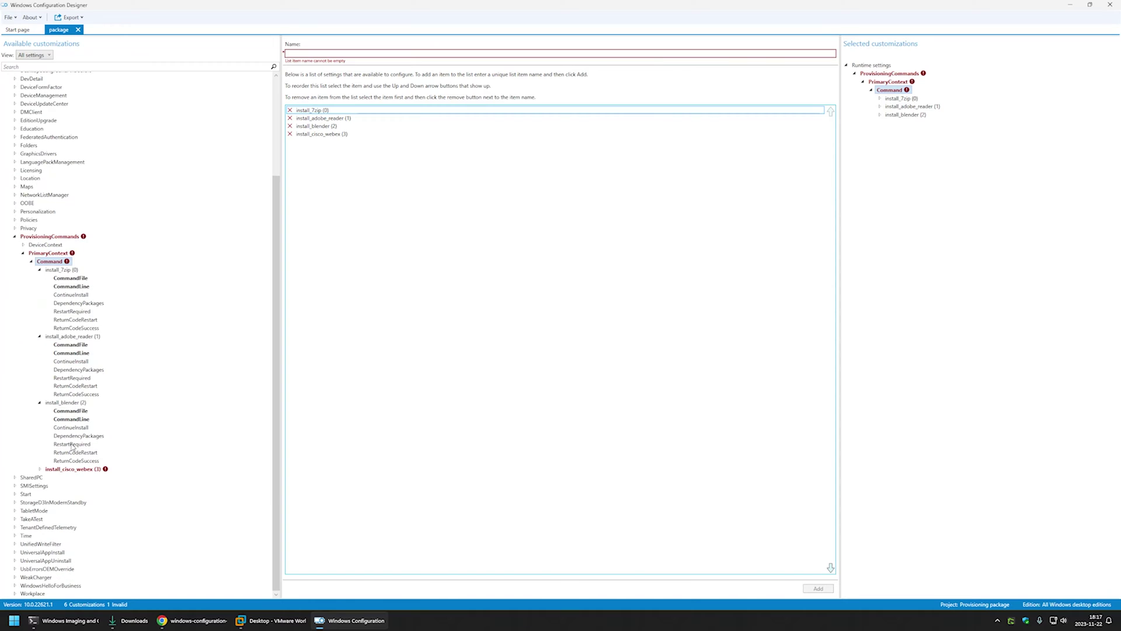
click(70, 469)
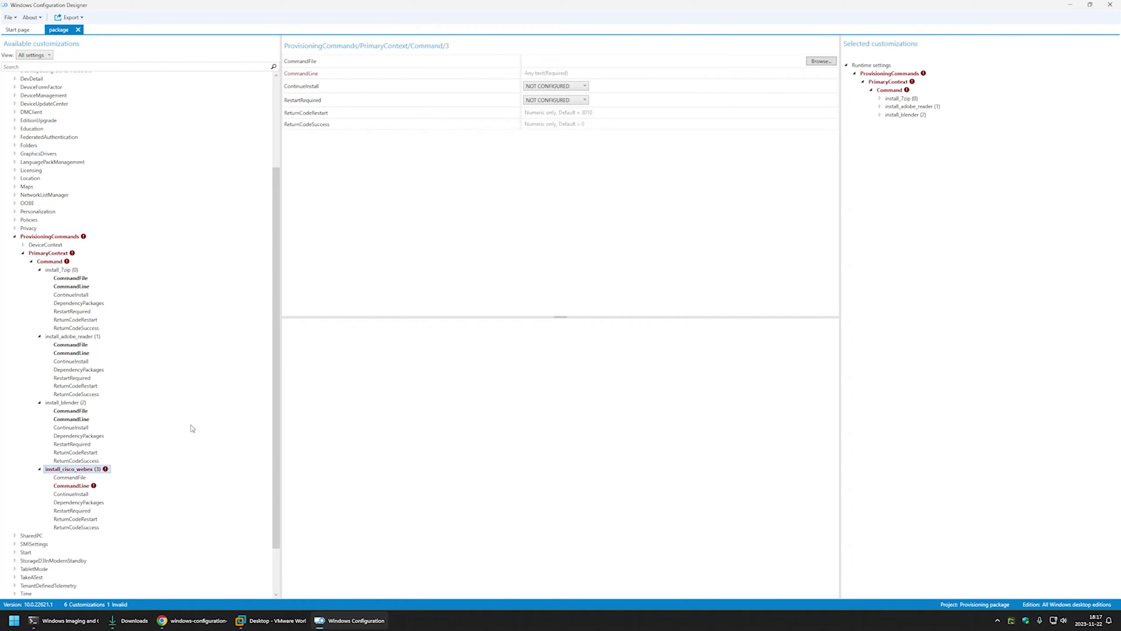
click(824, 61)
click(343, 166)
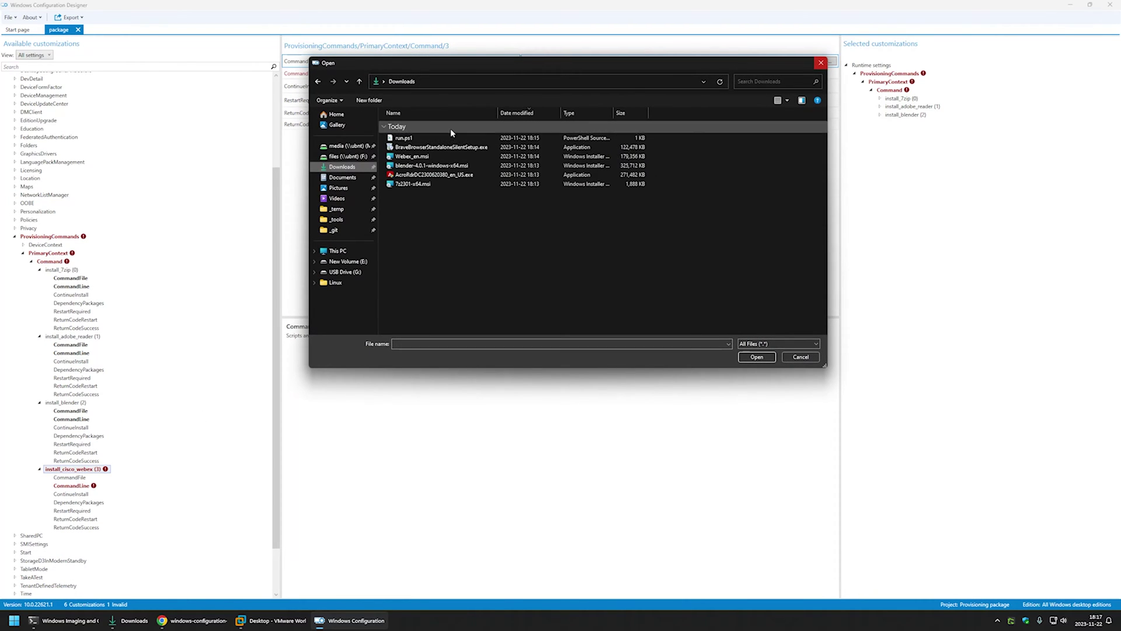
double_click(429, 157)
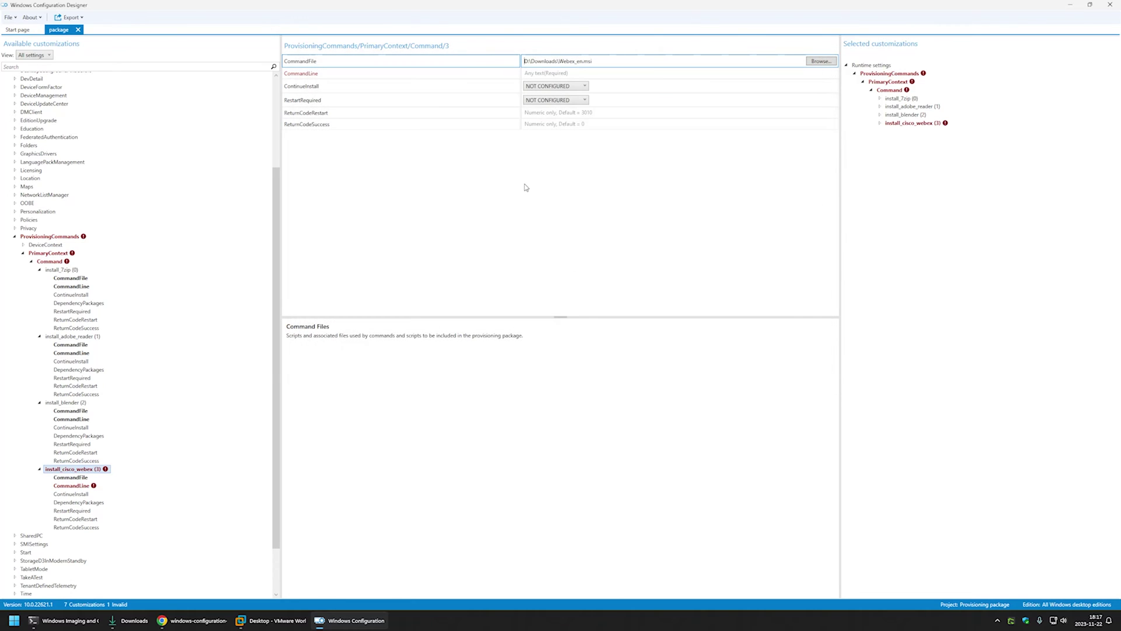
- Copy the Cisco WebEx command from the GitHub README into install_cisco_webex's command line: msiexec.exe /i Webex_en.msi /quiet /norestart ALLUSERS=1
click(193, 620)
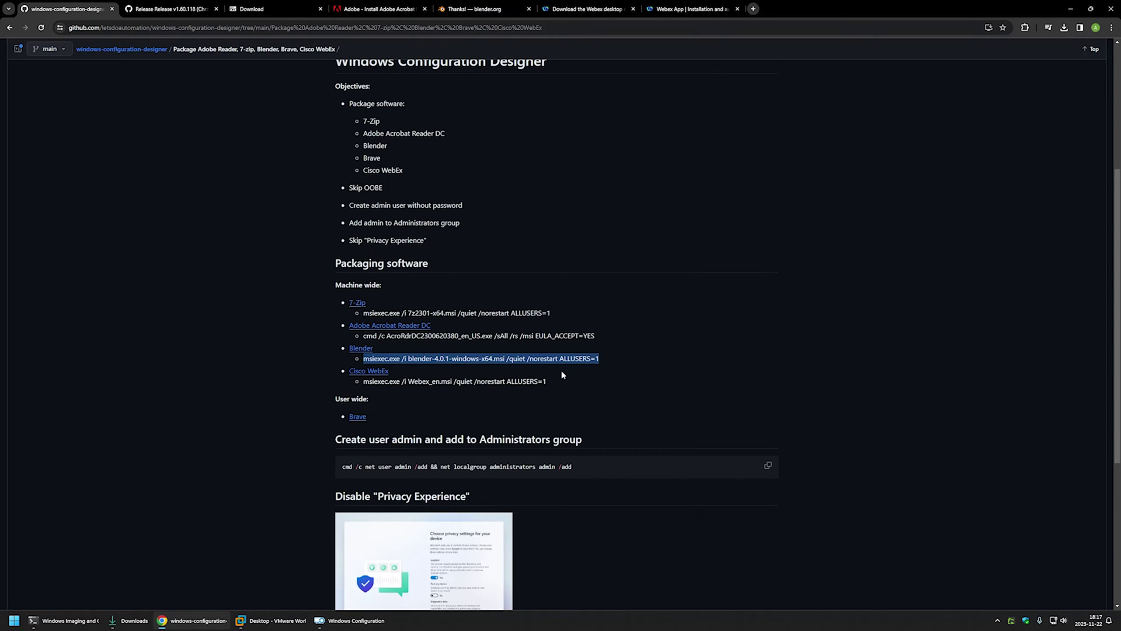
drag(553, 382, 363, 381)
right_click(363, 382)
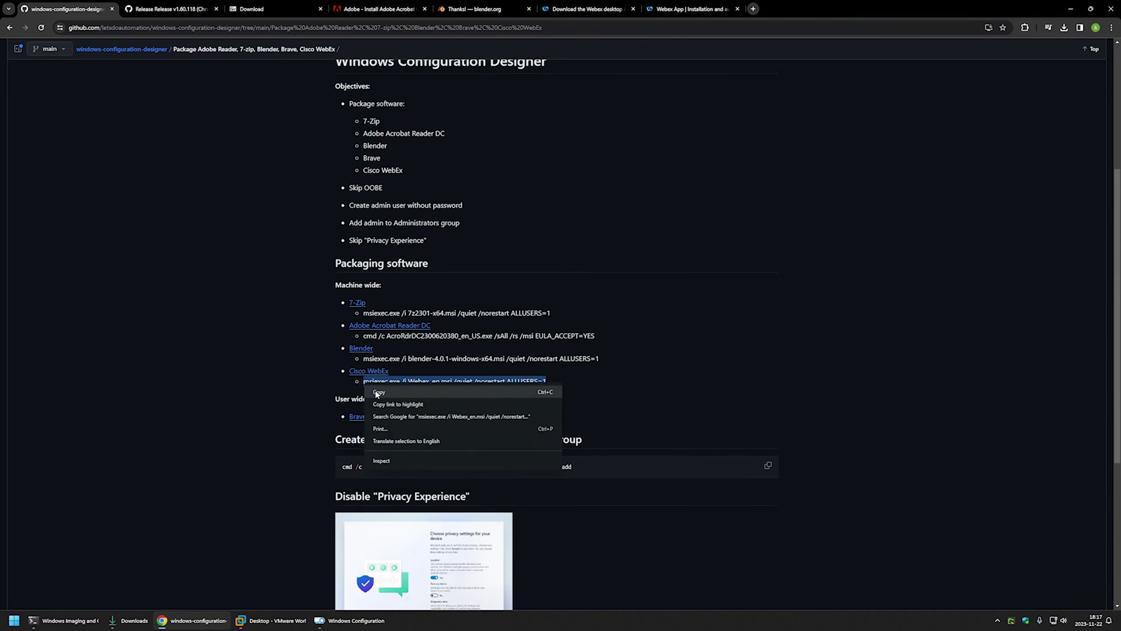
click(382, 395)
click(349, 620)
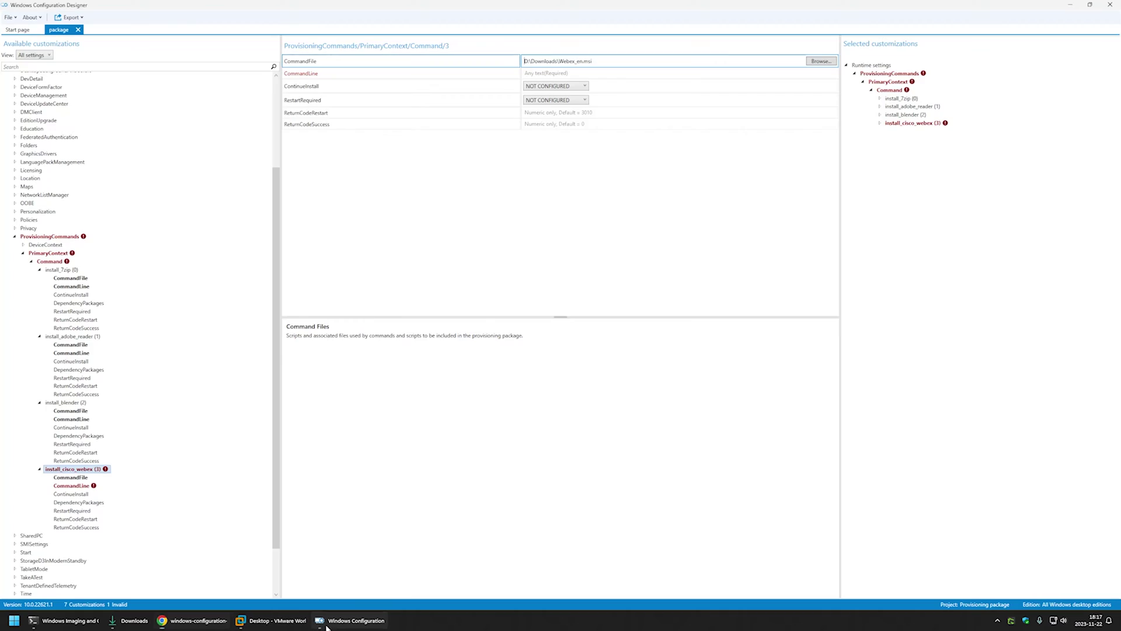
click(577, 73)
key(ctrl+v)
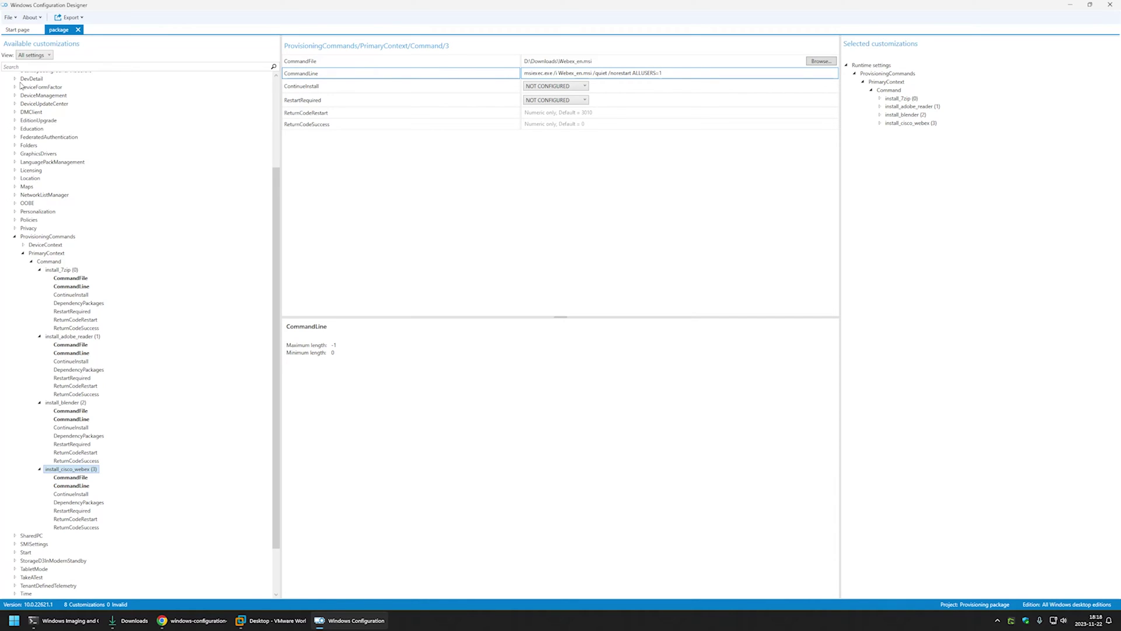
- Add run.ps1 and BraveBrowserStandaloneSilentSetup.exe from the Downloads folder to the DeviceContext CommandFiles
click(53, 245)
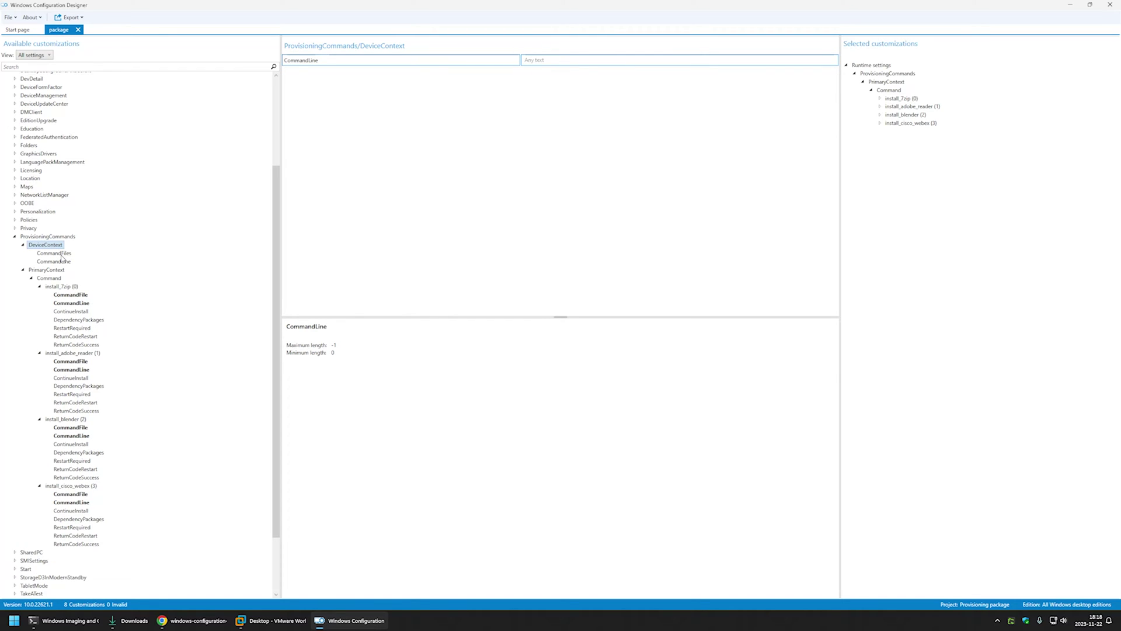
click(61, 254)
click(821, 61)
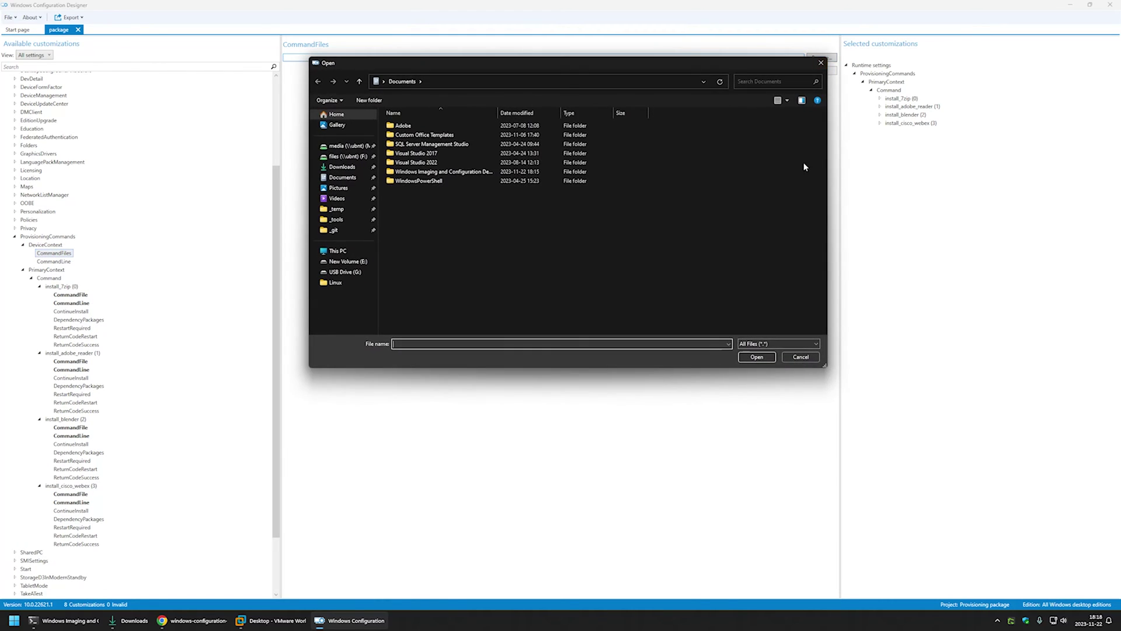
click(342, 167)
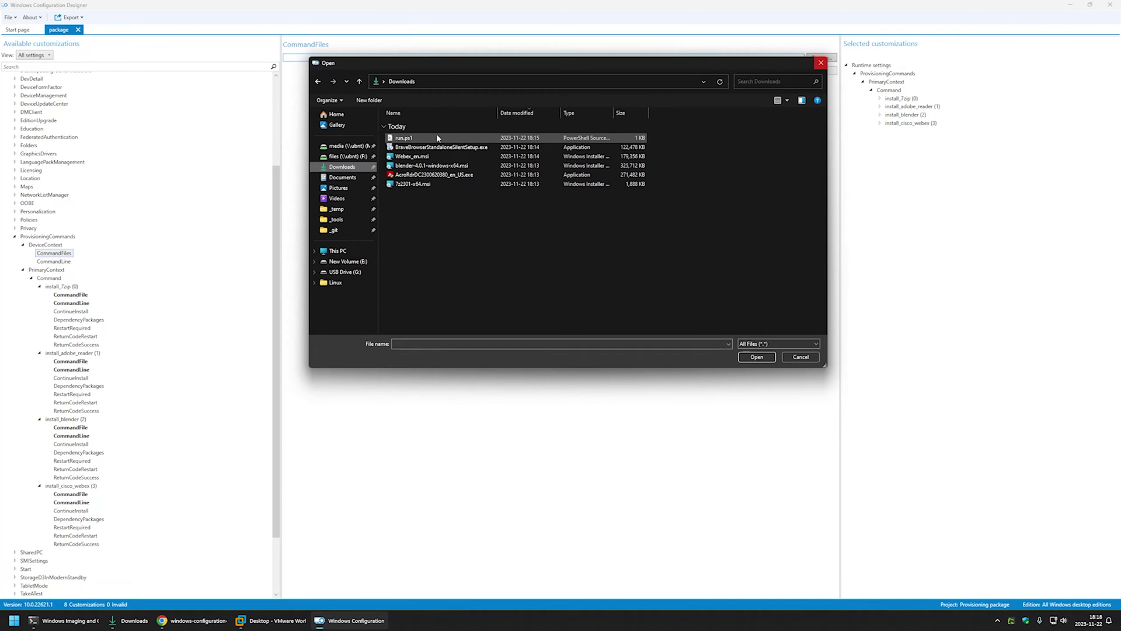
click(433, 139)
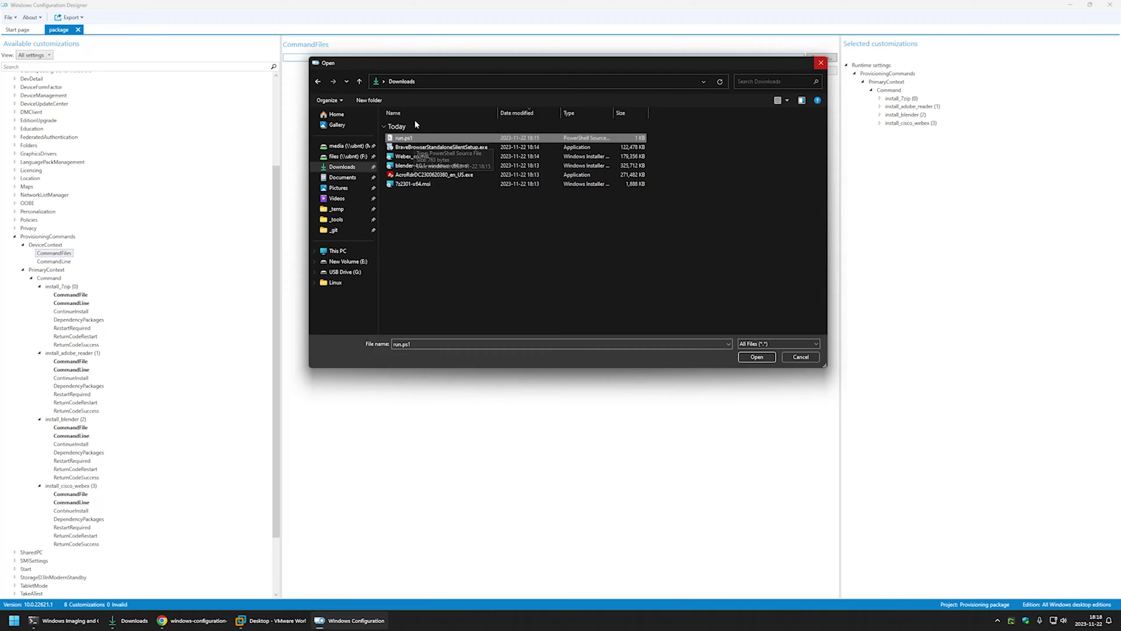
ctrl+click(433, 148)
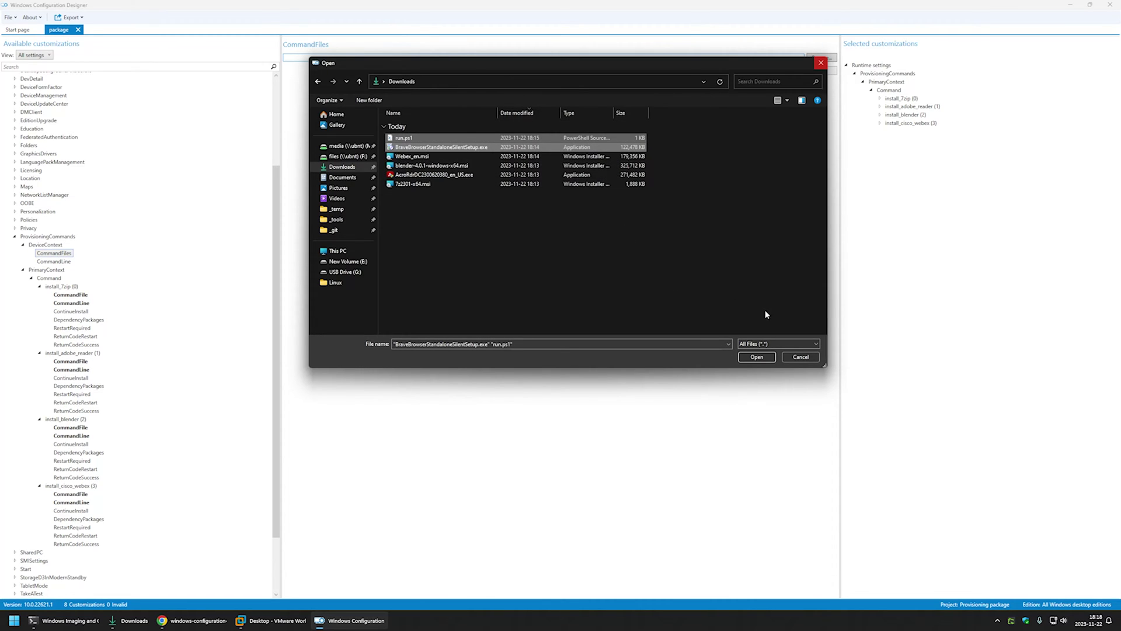
click(757, 357)
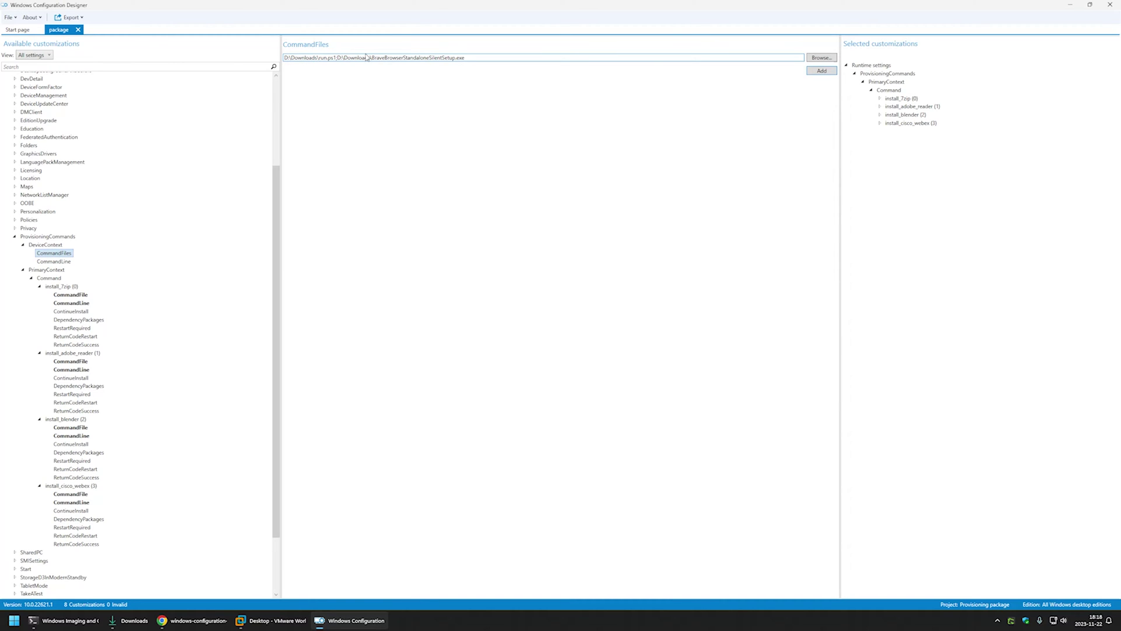
click(822, 70)
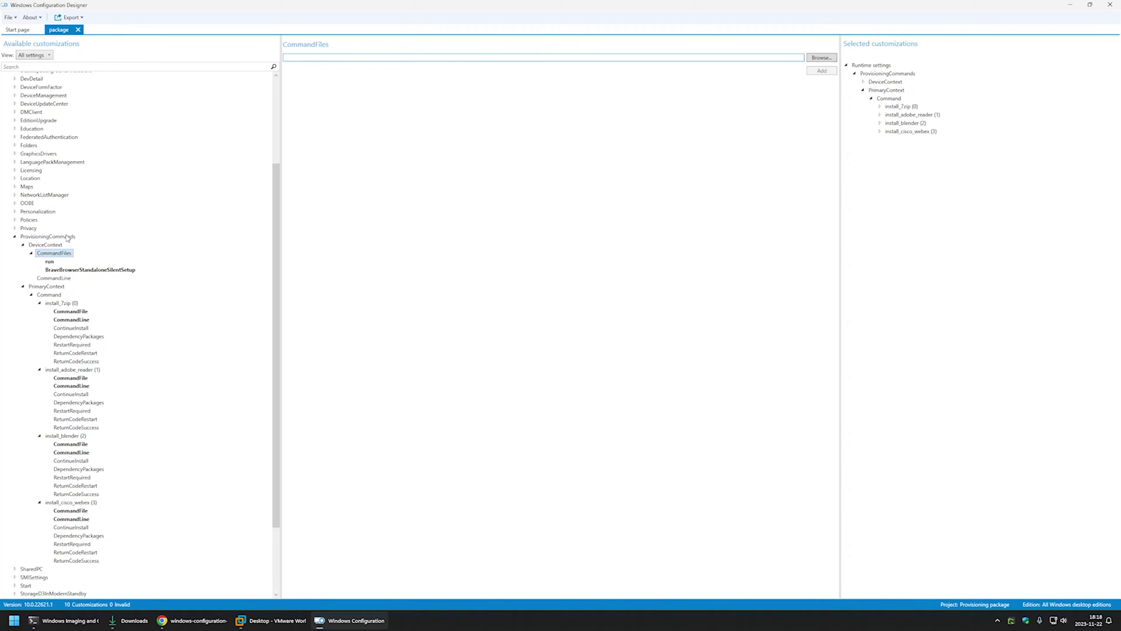
- Copy the PowerShell command from the GitHub README into the DeviceContext CommandLine: powershell.exe -ExecutionPolicy Bypass -File run.ps1
click(64, 280)
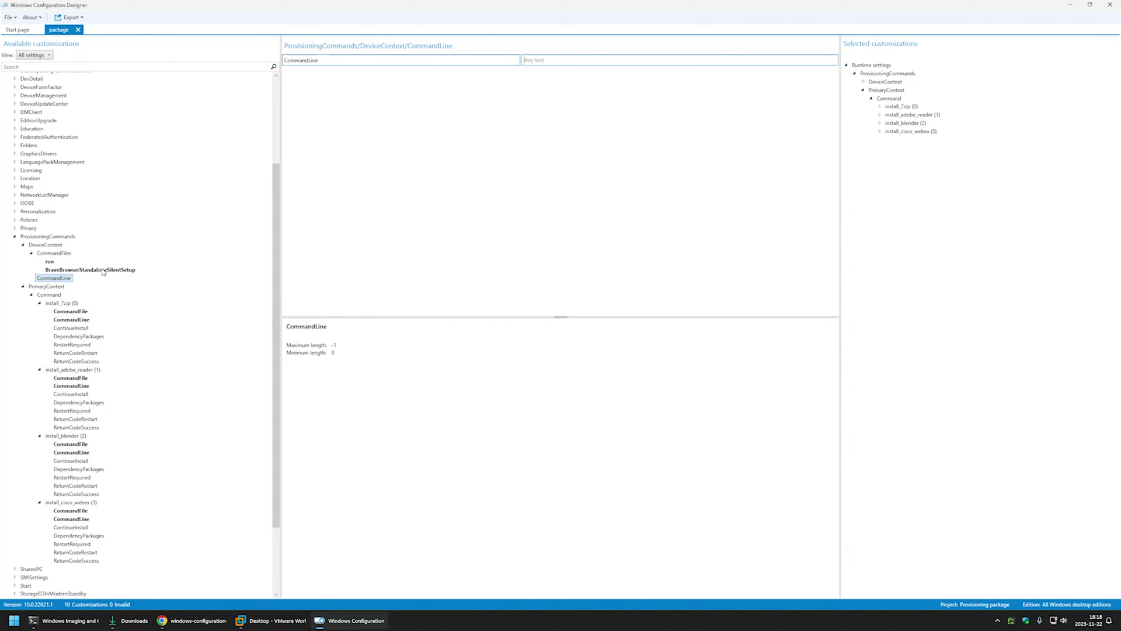
click(178, 620)
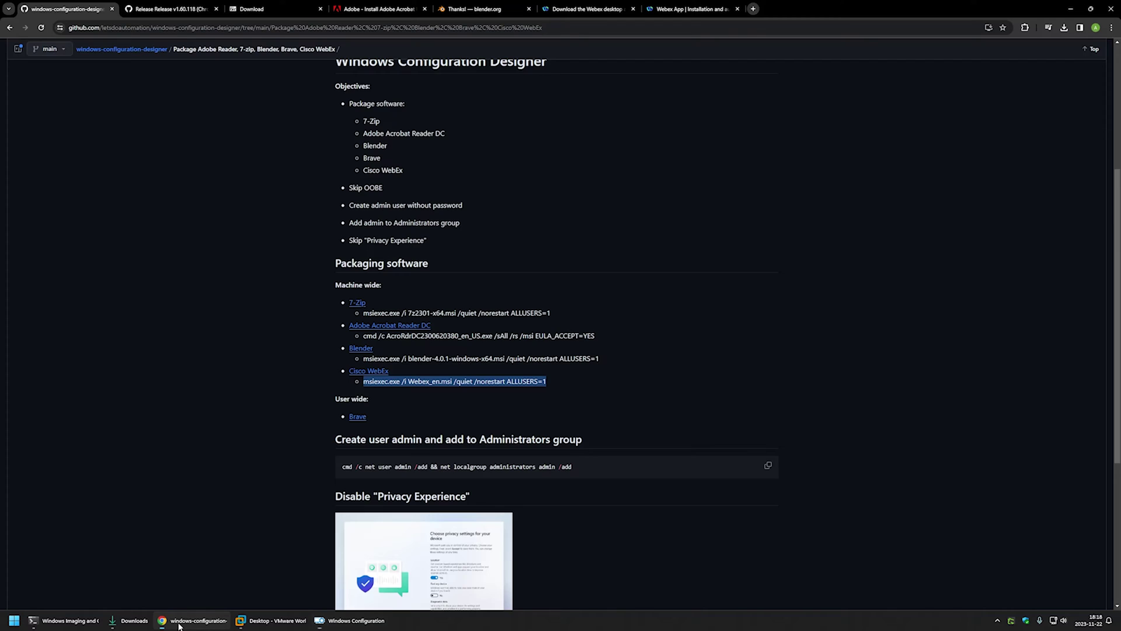
scroll(267, 416, down, 4)
scroll(268, 415, down, 1)
drag(515, 452, 327, 454)
right_click(437, 452)
click(448, 457)
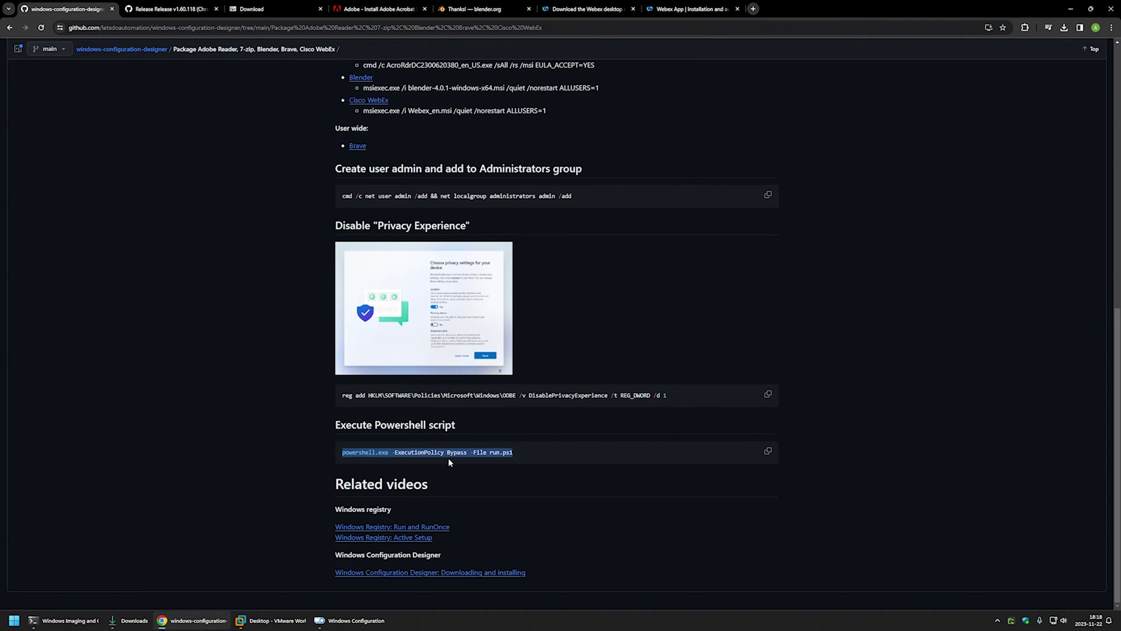
click(349, 620)
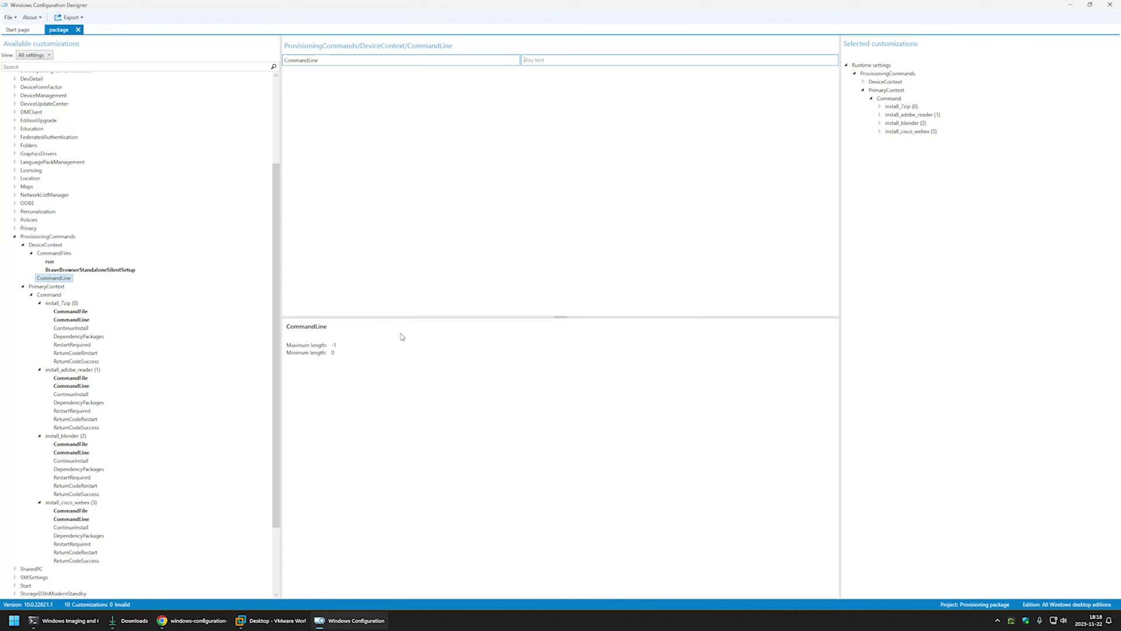
click(555, 60)
key(ctrl+v)
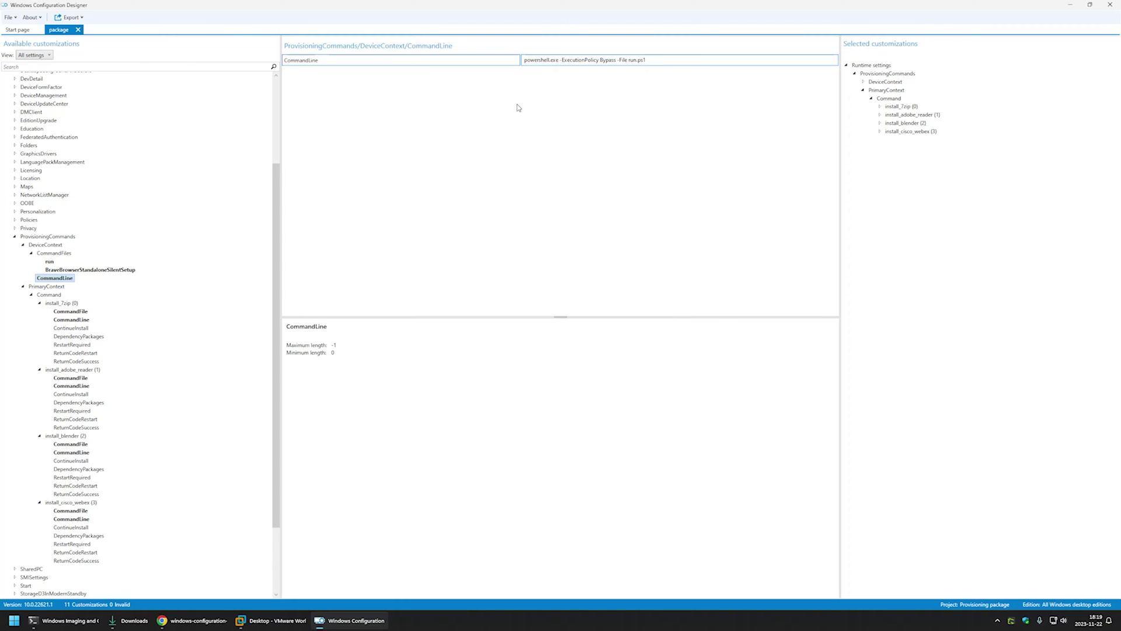
- Export and build the provisioning package as package.ppkg in the WICD package folder, keeping the default description and security settings
click(72, 17)
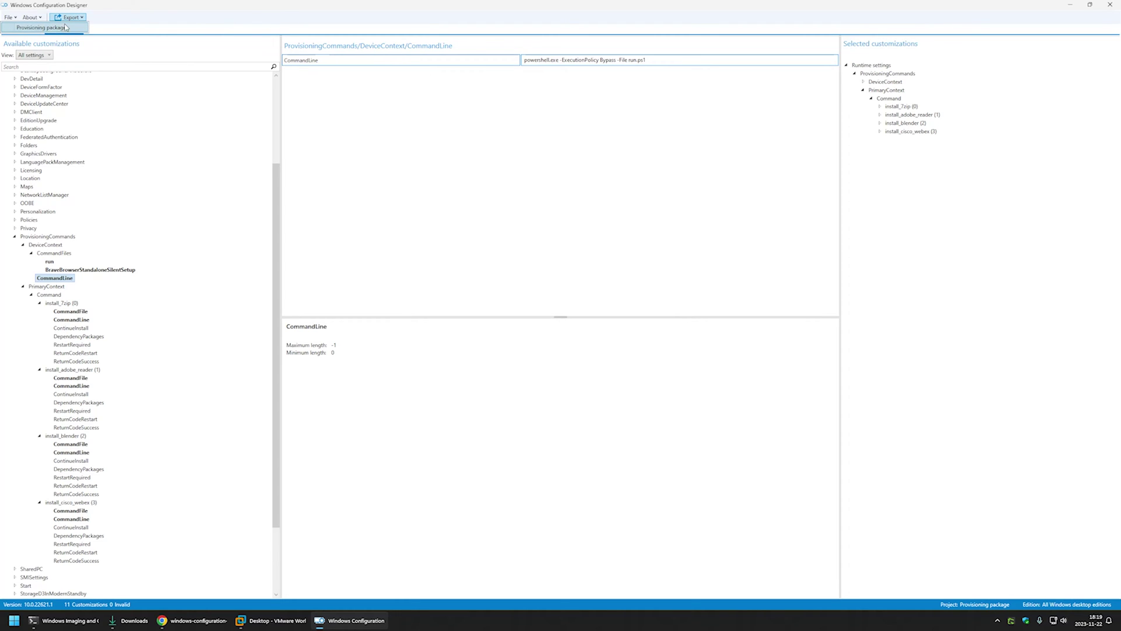
click(66, 27)
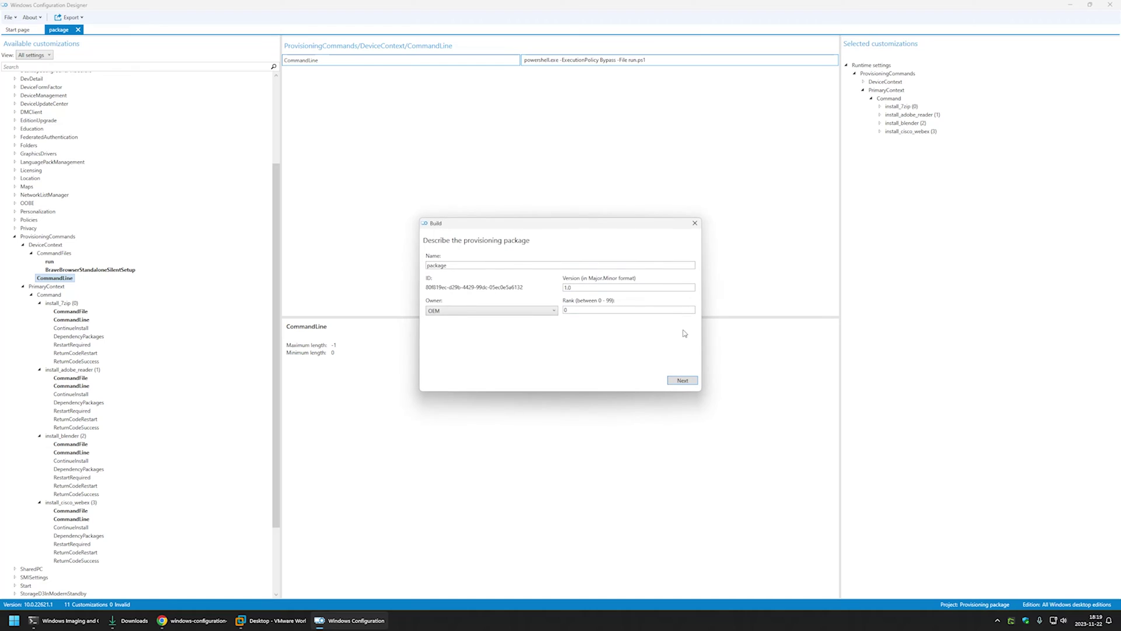
click(682, 382)
click(681, 381)
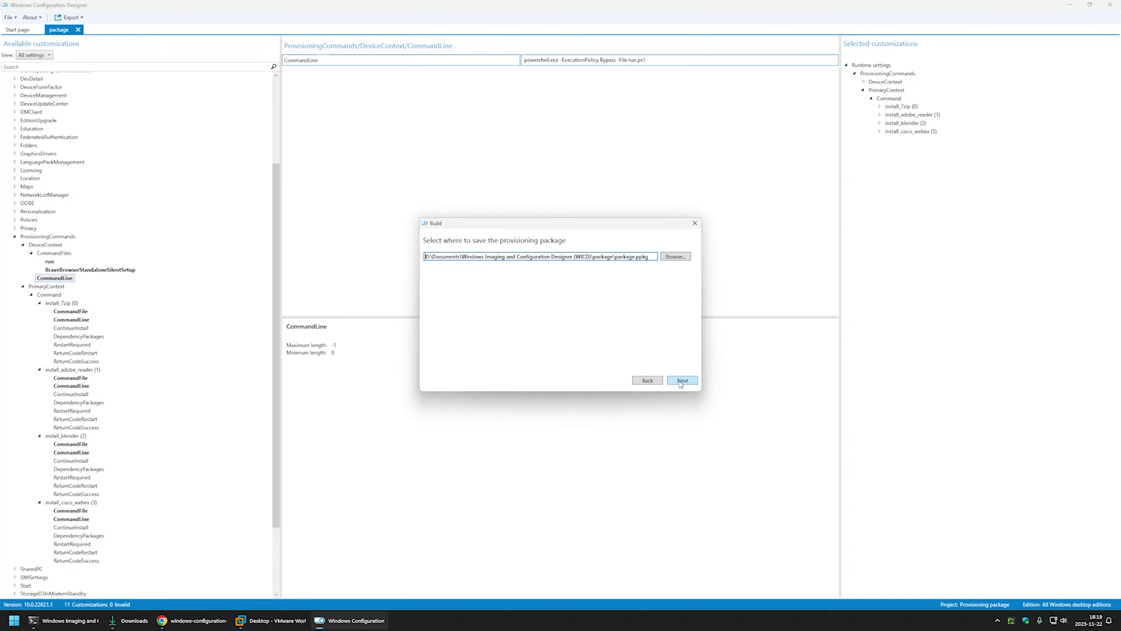
click(680, 382)
click(622, 382)
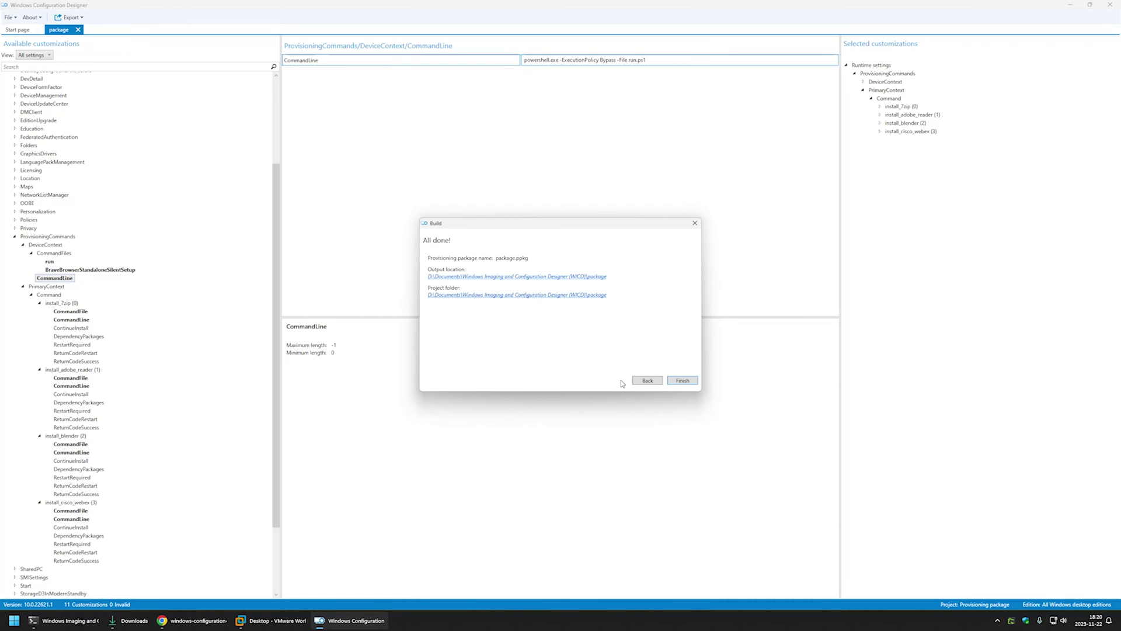
- Copy package.ppkg from the build's output location to the desktop of the VM named Desktop in VMware Workstation
click(561, 278)
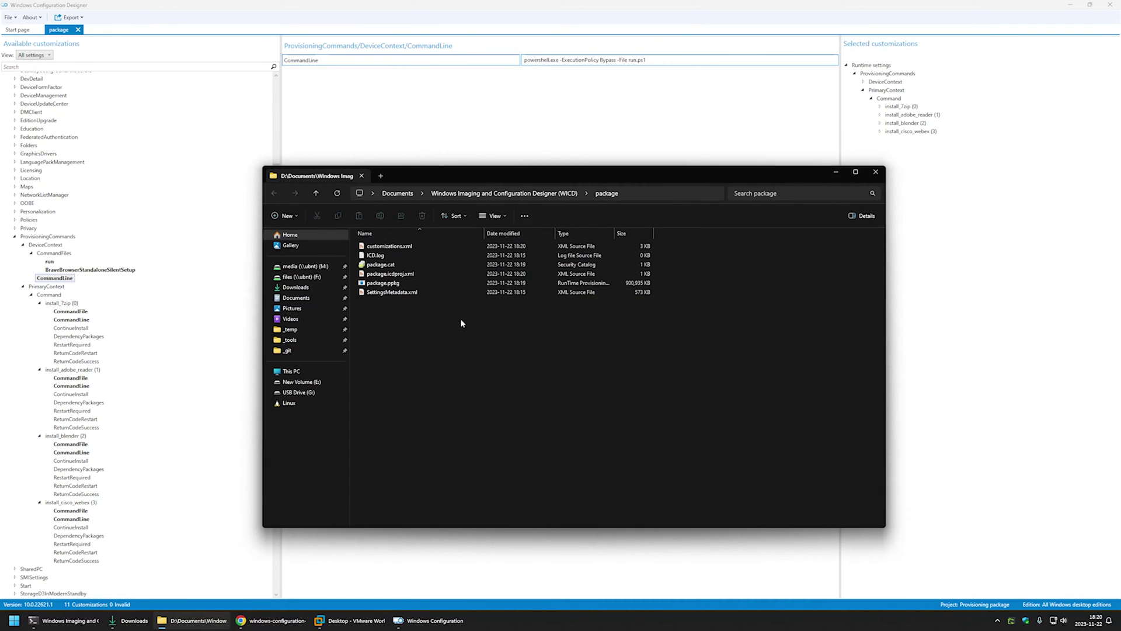
click(403, 283)
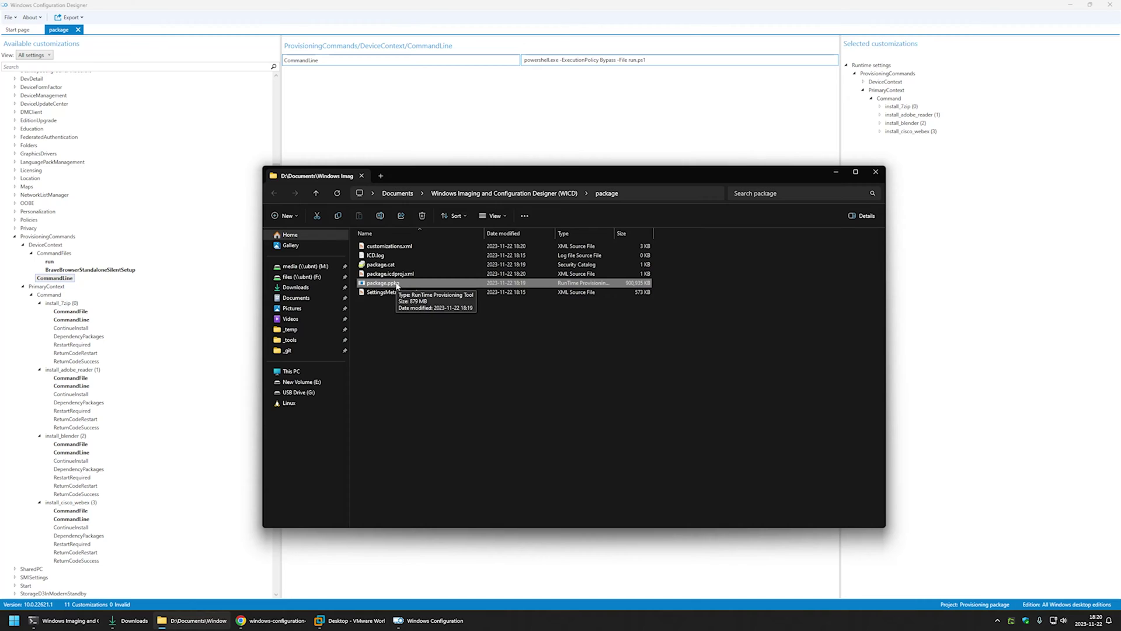
right_click(406, 285)
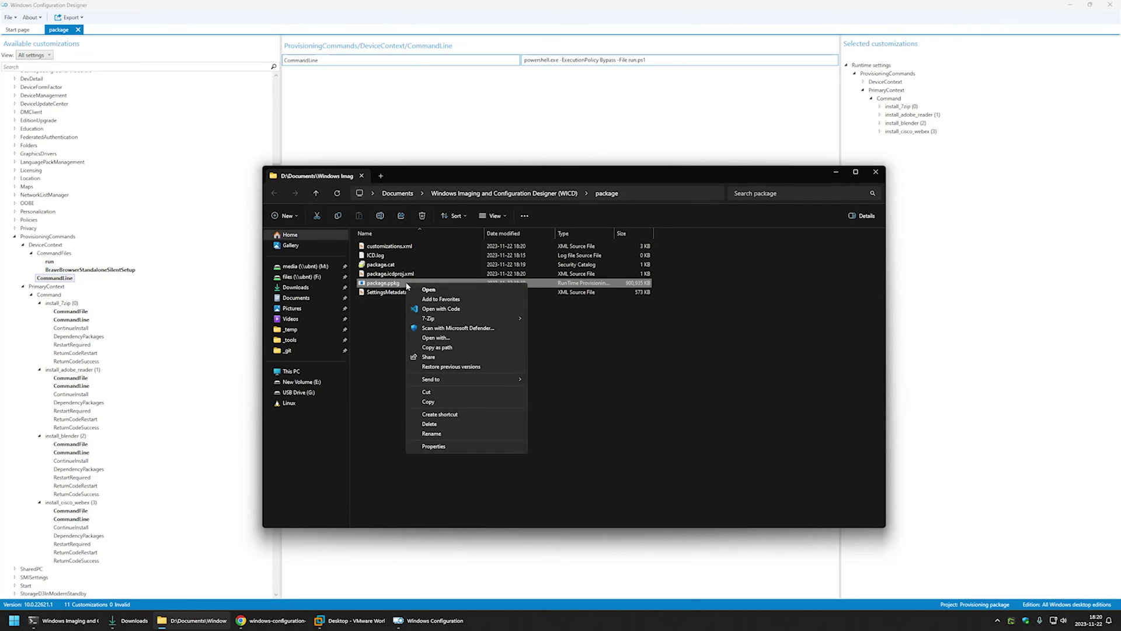
click(444, 402)
click(350, 620)
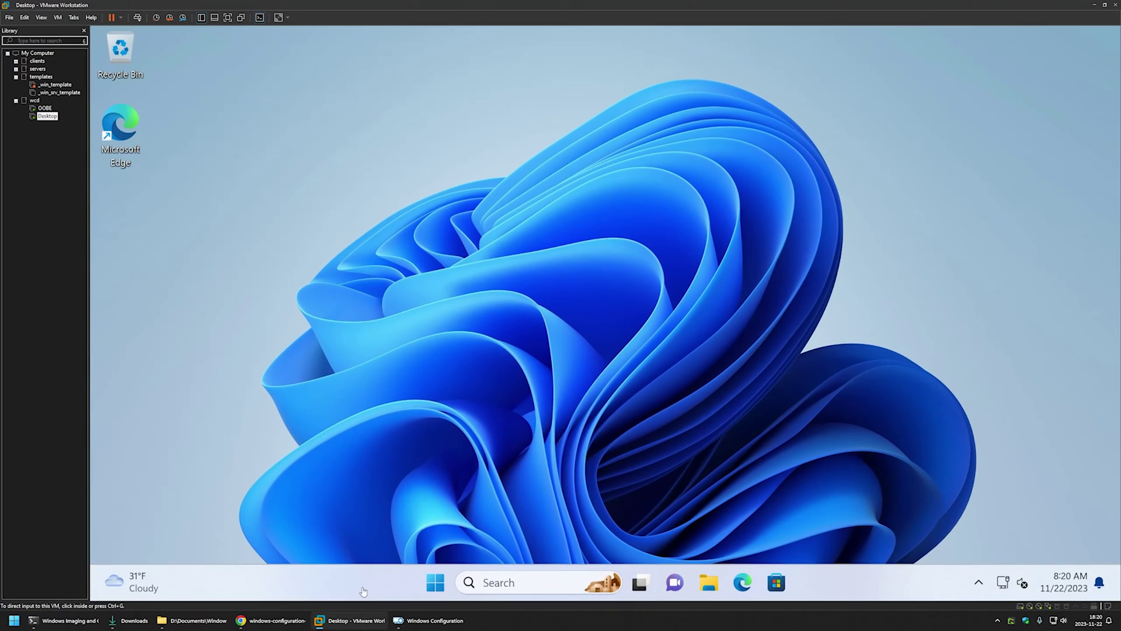
click(321, 255)
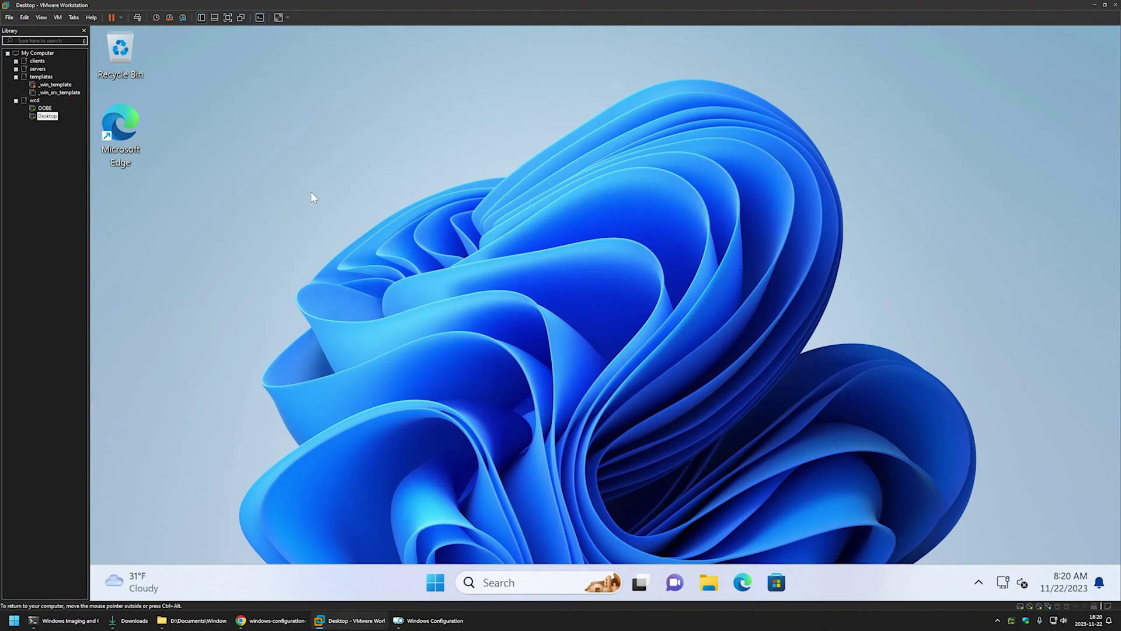
right_click(353, 227)
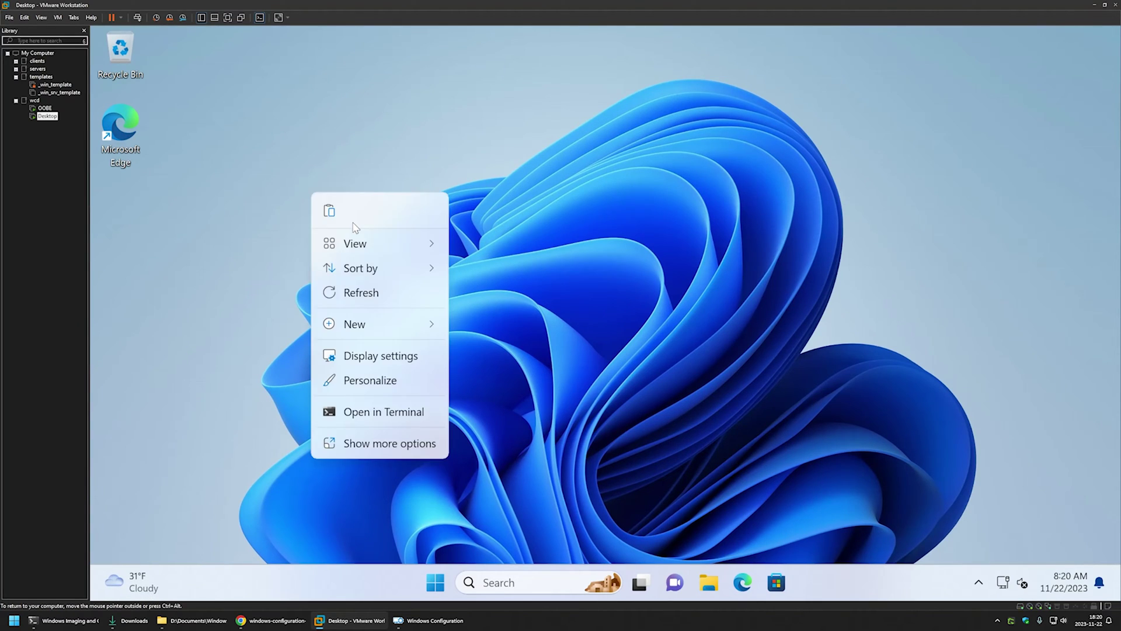
click(323, 214)
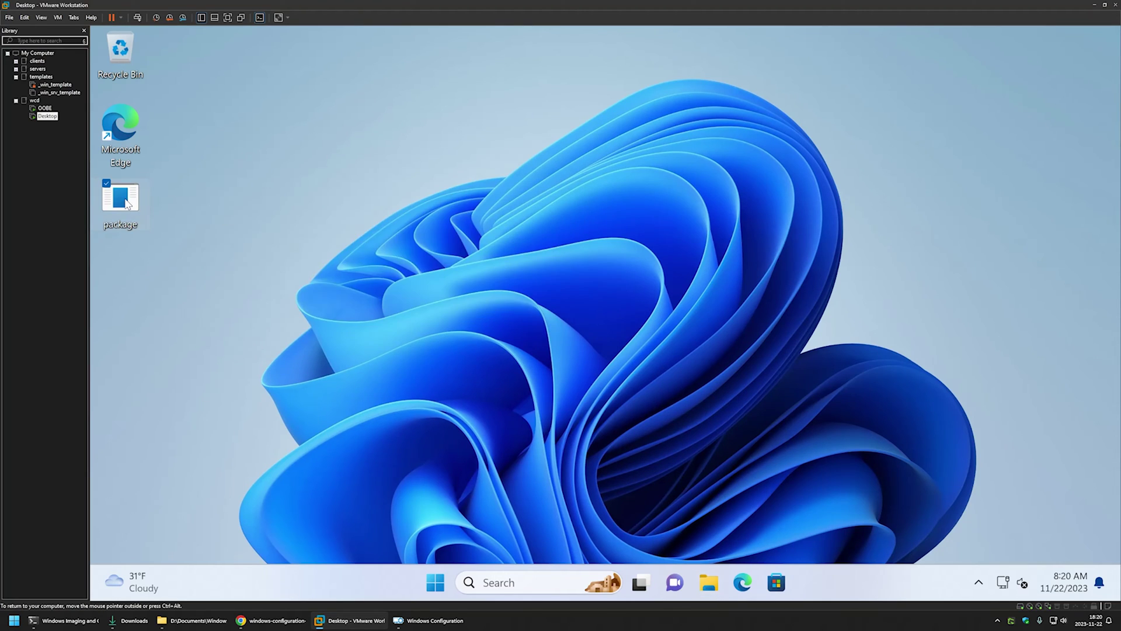
- Run the package on the VM desktop and agree to add it as a trusted source
key(Return)
click(516, 440)
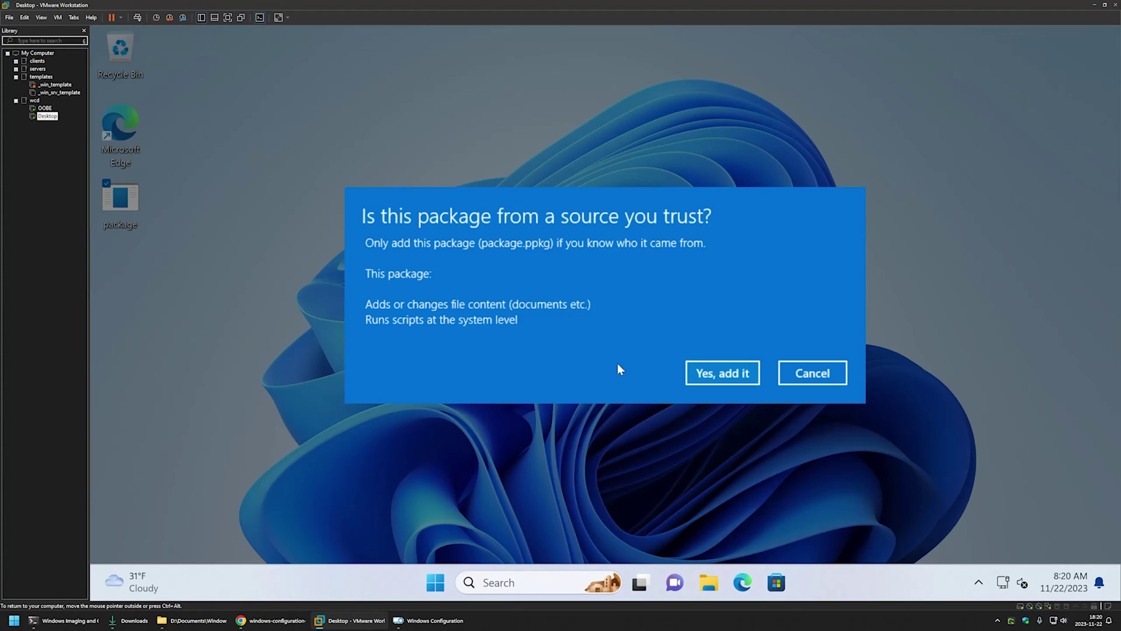
click(744, 375)
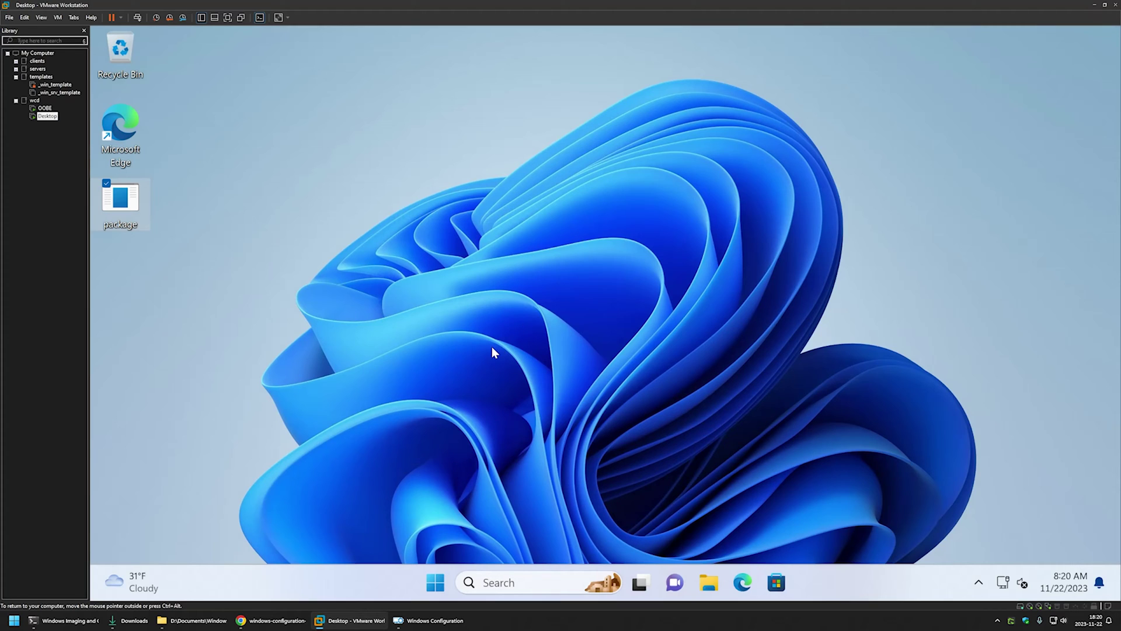
- Open Task Manager in the VM and examine the background processes for the running application installers
right_click(435, 582)
click(416, 397)
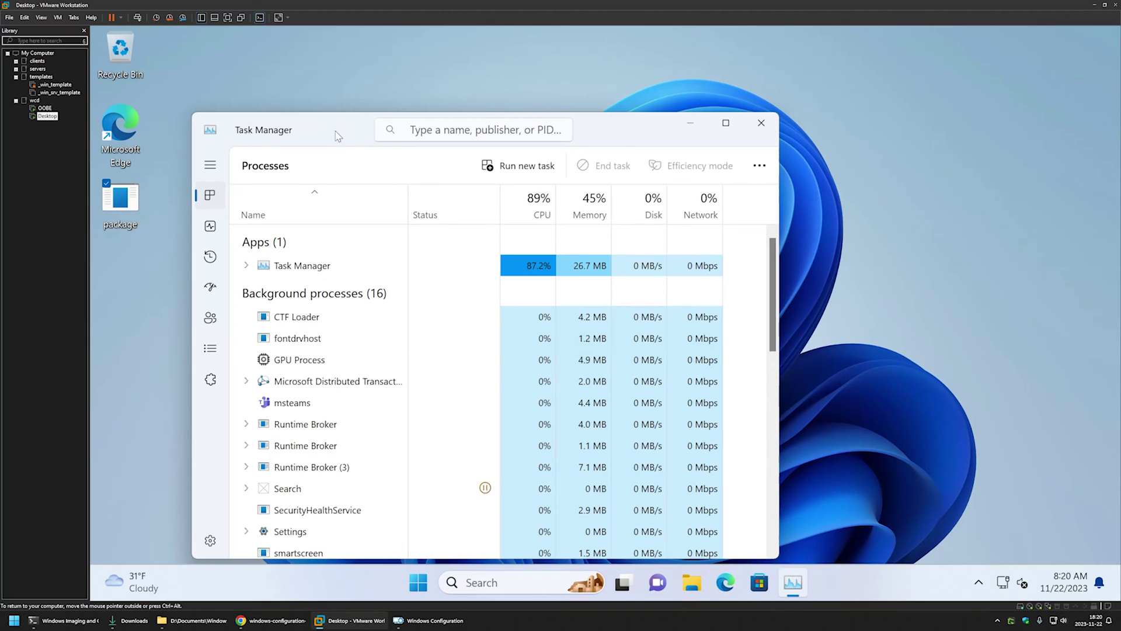
drag(337, 136, 431, 82)
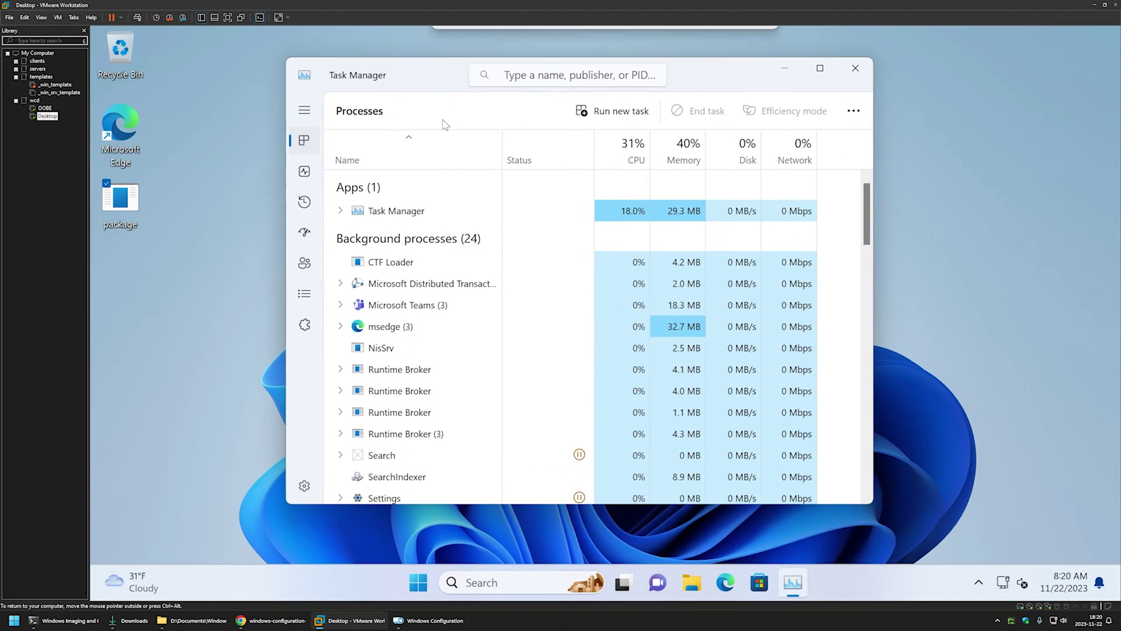
scroll(543, 297, down, 8)
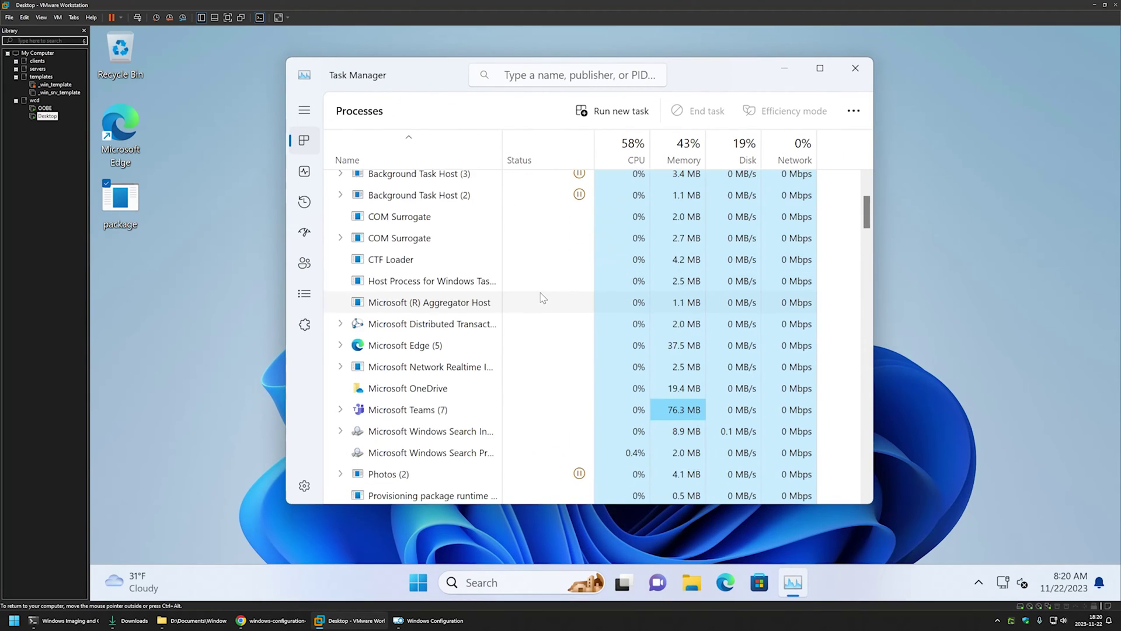
scroll(540, 298, down, 2)
scroll(540, 297, up, 5)
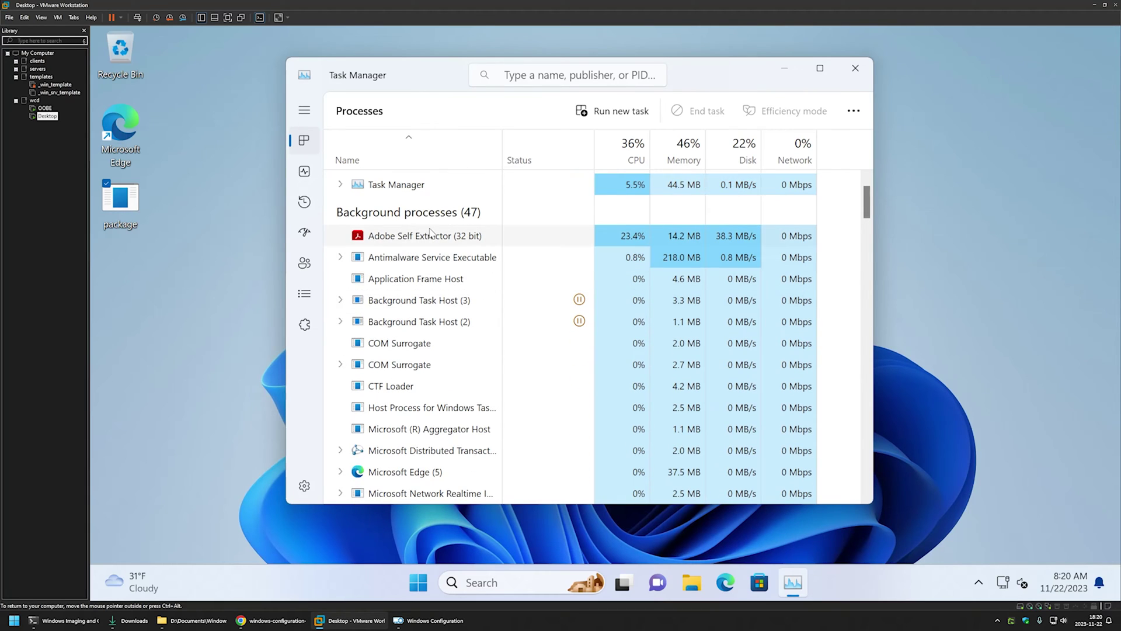
click(431, 236)
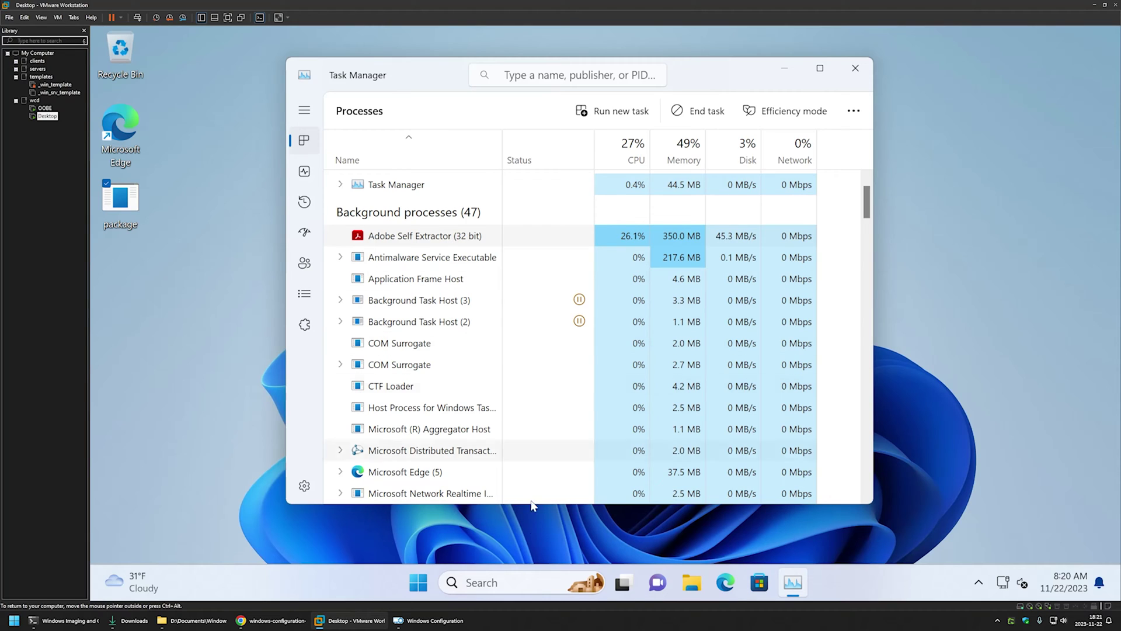
- Return to Windows Configuration Designer, finish the completed build, and set HideOobe under OOBE/Desktop to TRUE
click(443, 626)
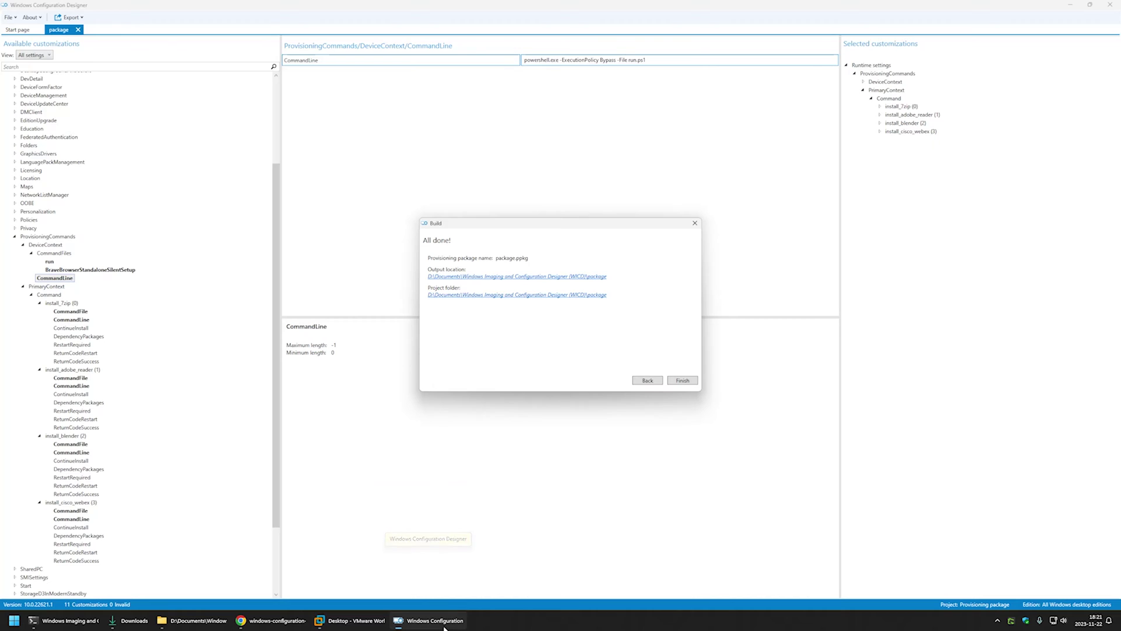
click(683, 380)
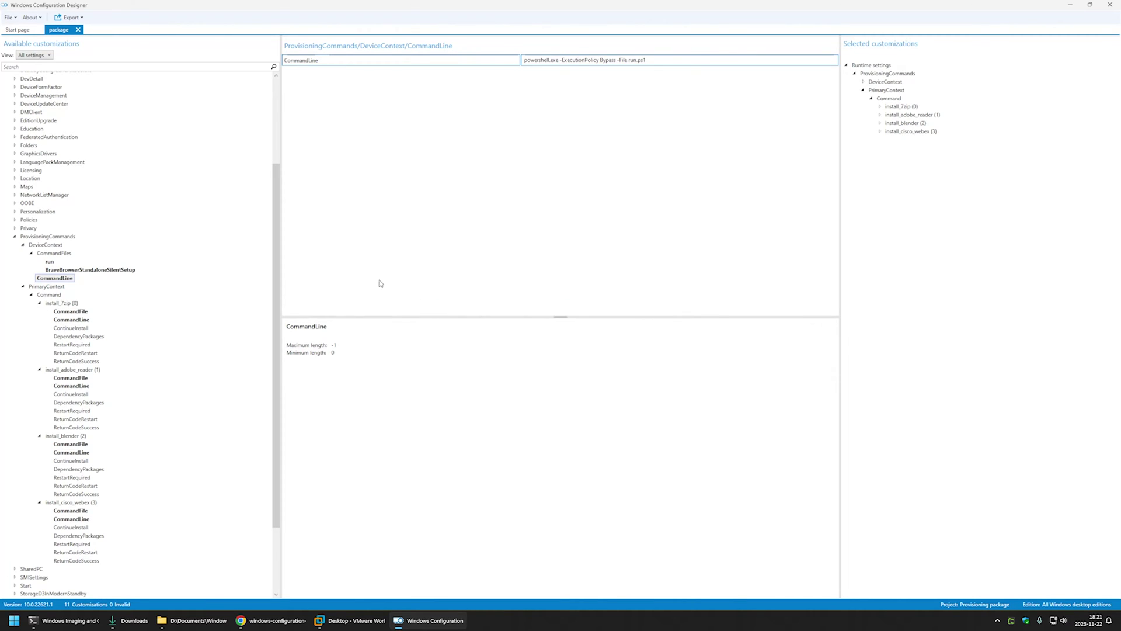
click(14, 203)
click(28, 203)
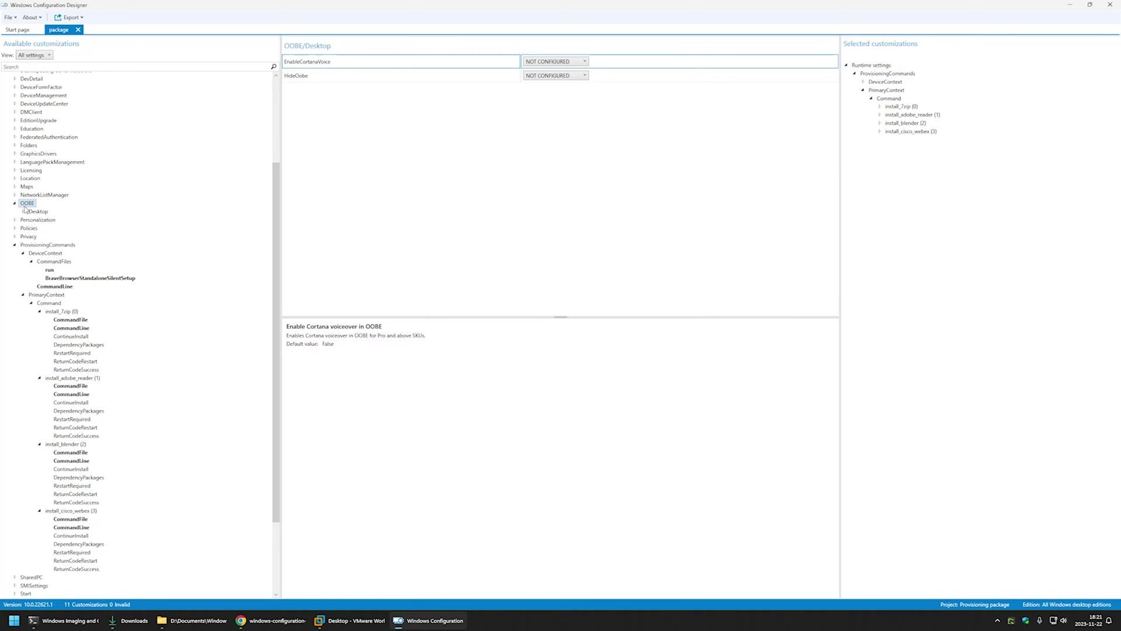
double_click(38, 211)
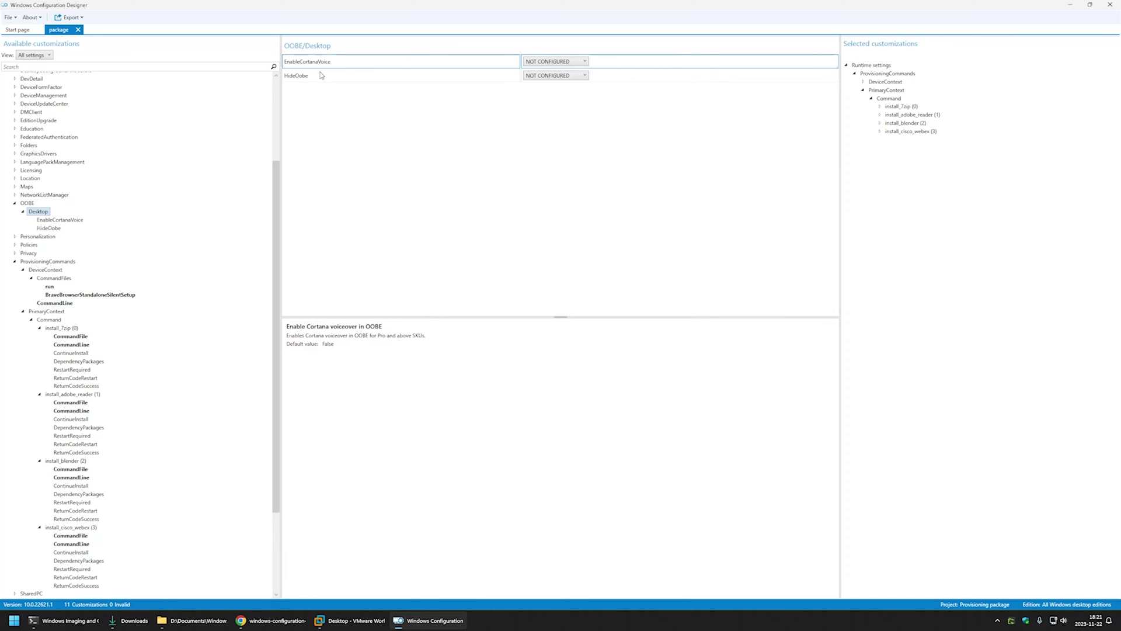
click(553, 75)
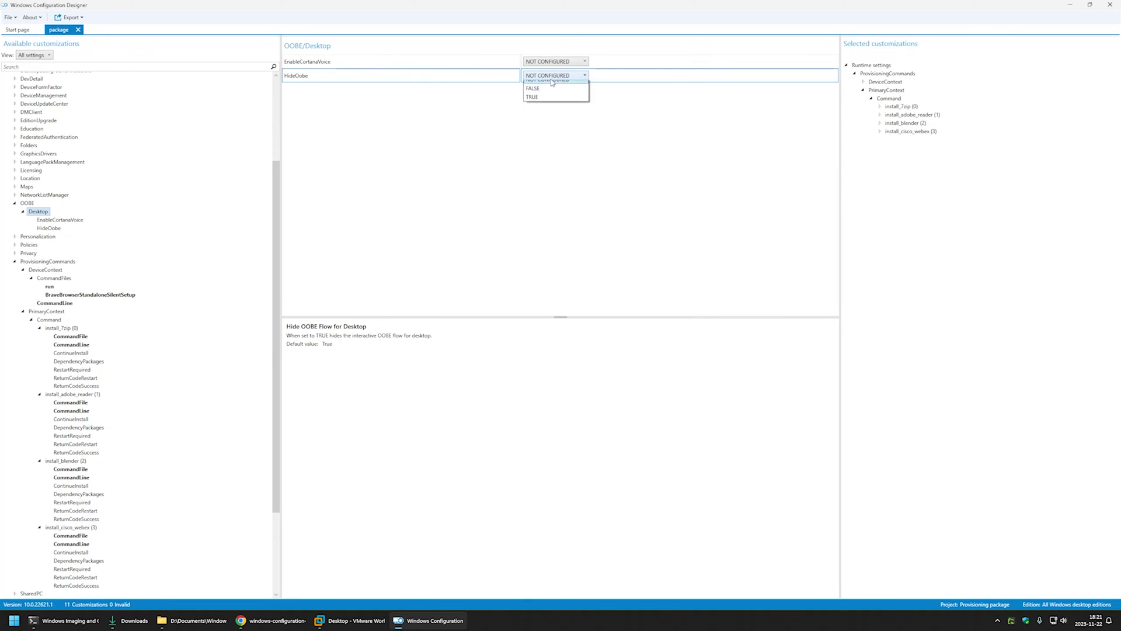
click(534, 99)
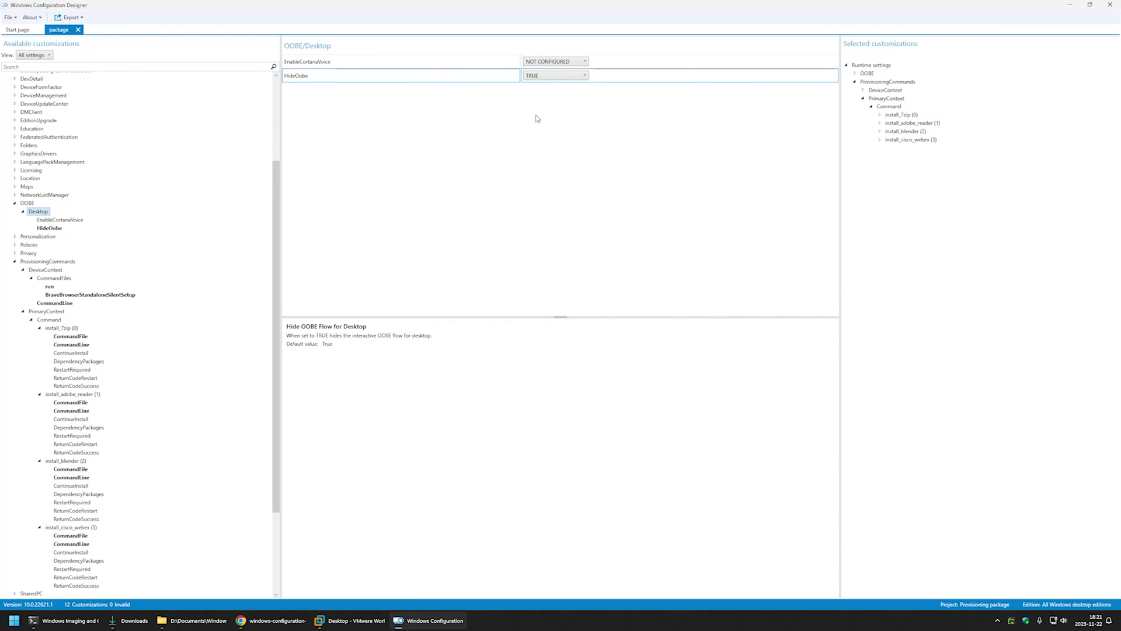
- Examine the GitHub README's objectives for OOBE and the admin user, and the command that creates that user
click(271, 620)
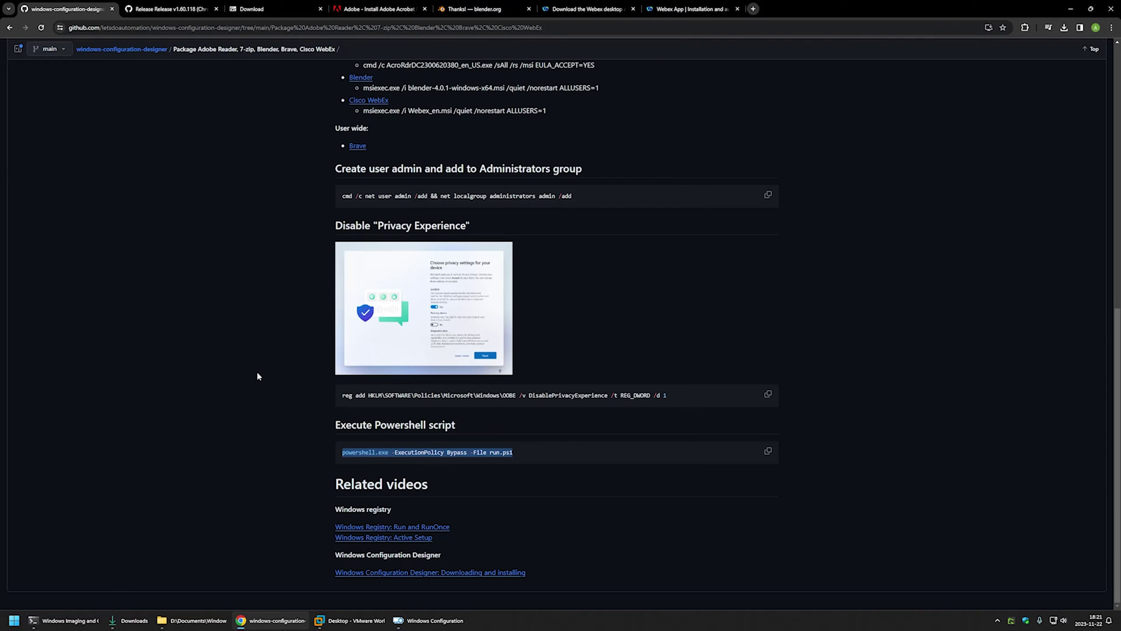
scroll(258, 376, up, 7)
drag(395, 330, 332, 330)
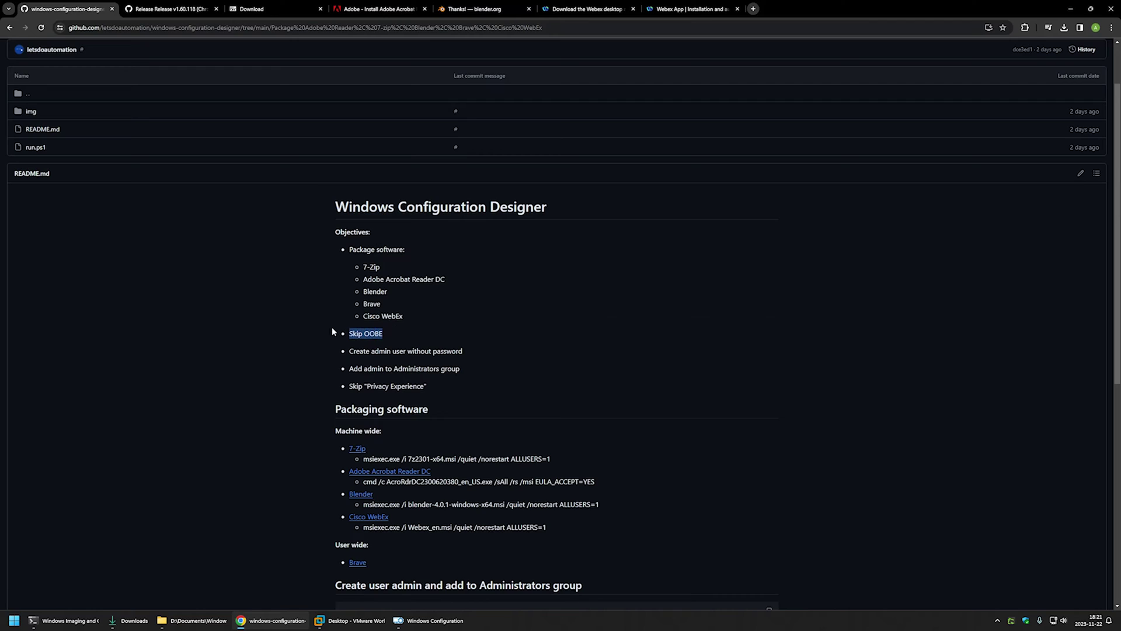
click(466, 338)
drag(468, 355, 337, 354)
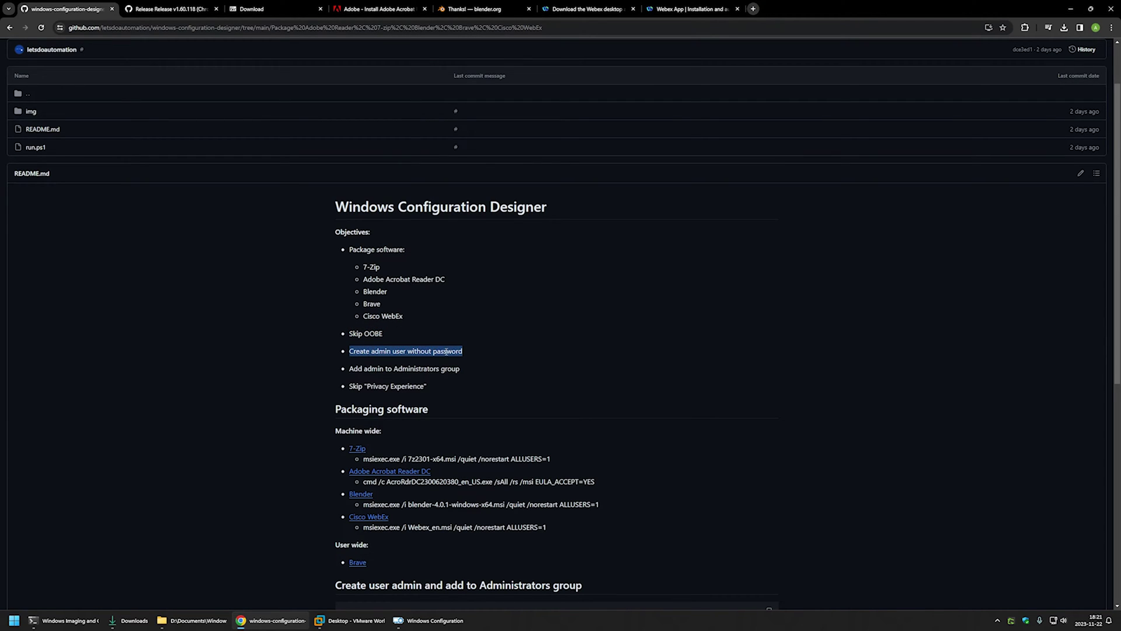
drag(462, 369, 337, 372)
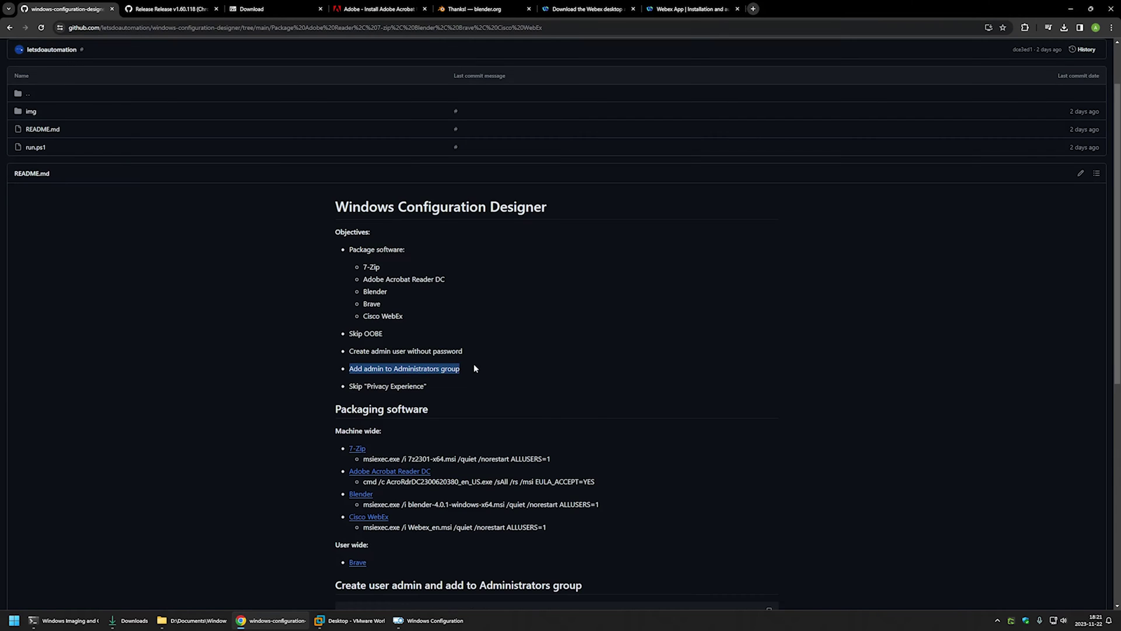
scroll(474, 363, down, 7)
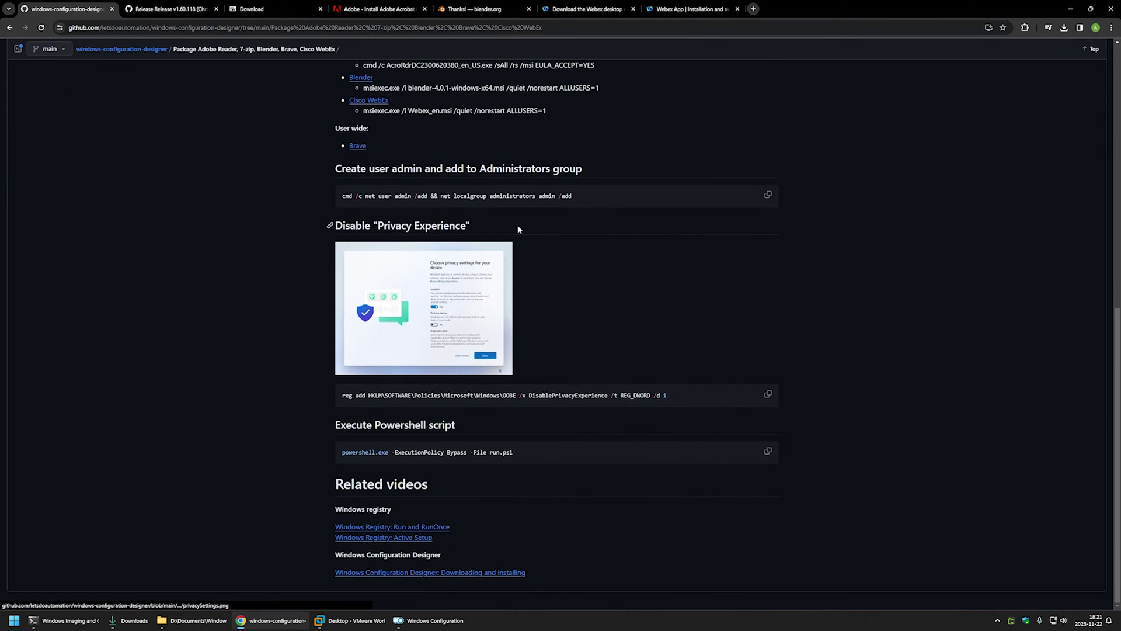
drag(589, 197, 351, 196)
click(375, 197)
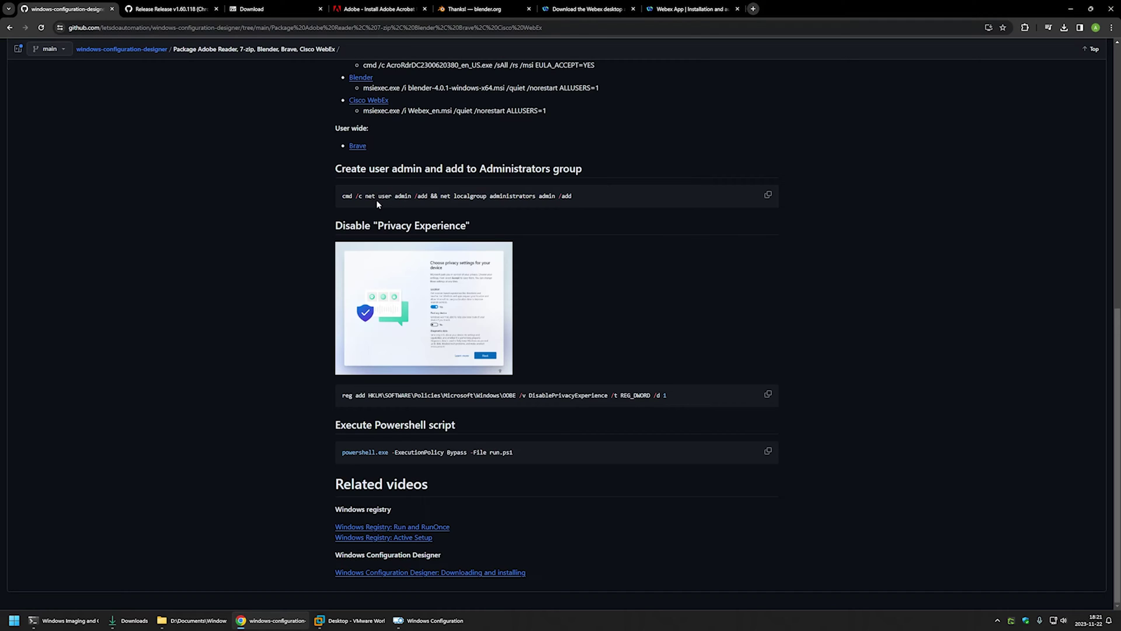
drag(362, 197, 573, 196)
click(450, 205)
click(478, 202)
drag(348, 196, 431, 196)
click(524, 197)
- Copy the full command "cmd /c net user admin /add && net localgroup administrators admin /add" from the README
drag(576, 196, 337, 198)
right_click(379, 197)
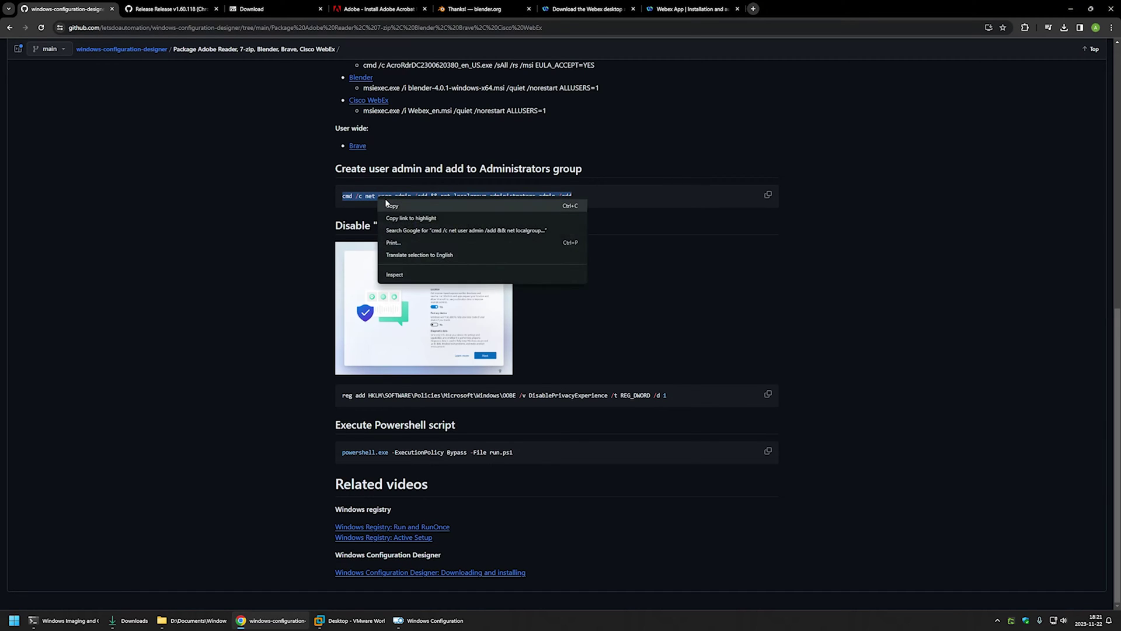
click(380, 210)
- Add a command named create_user_admin to the PrimaryContext command list in Windows Configuration Designer
click(429, 620)
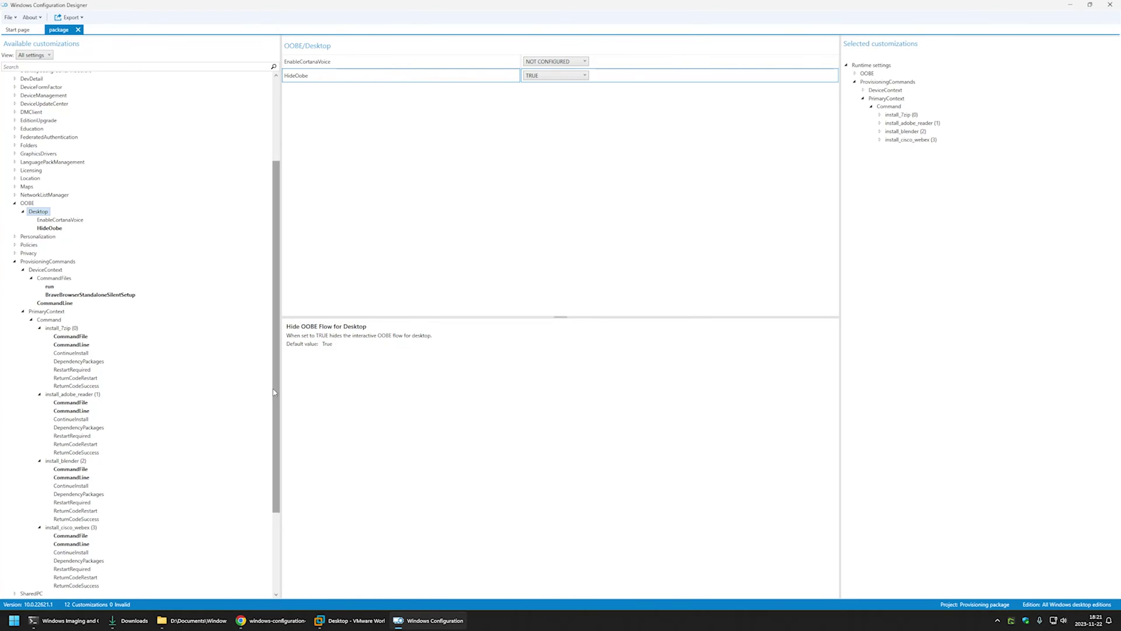
click(49, 319)
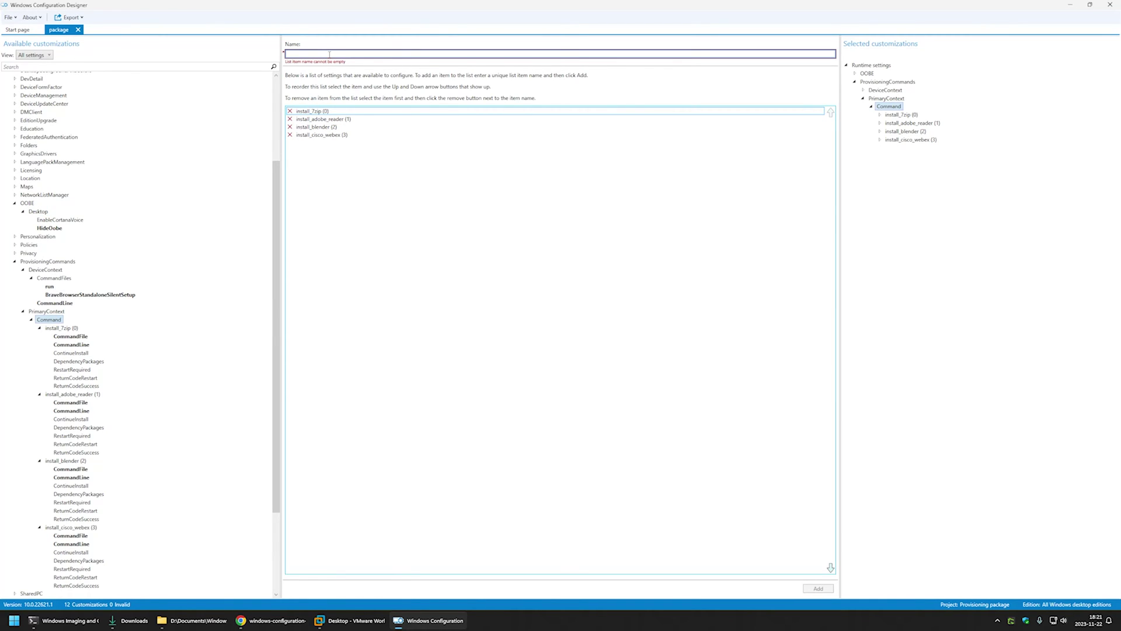
text(create)
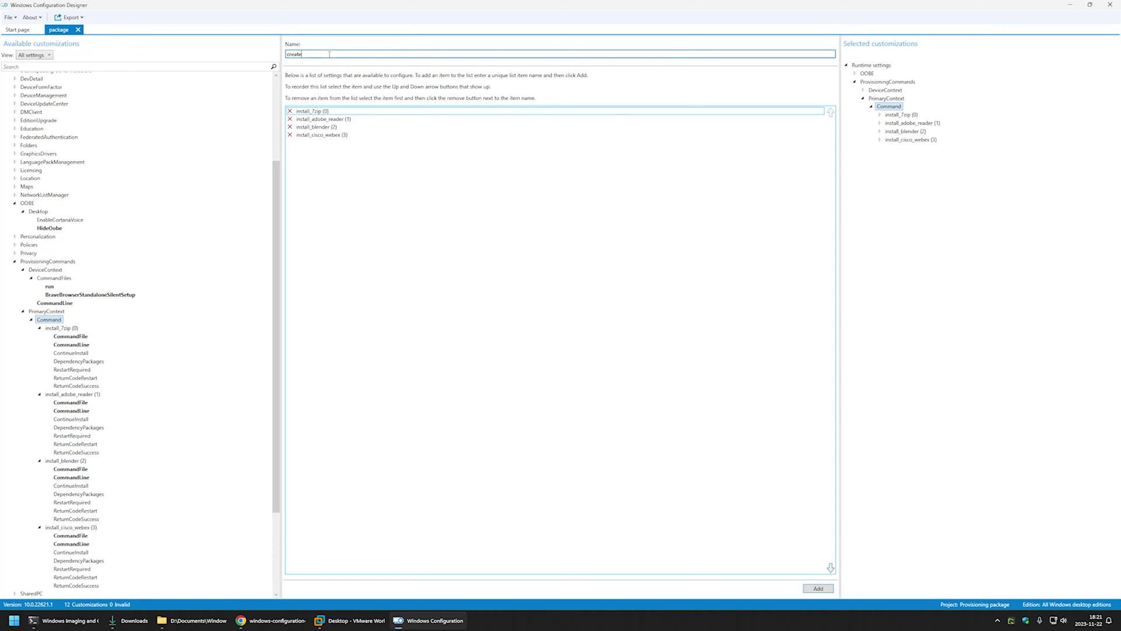
text(_user_admin)
click(812, 589)
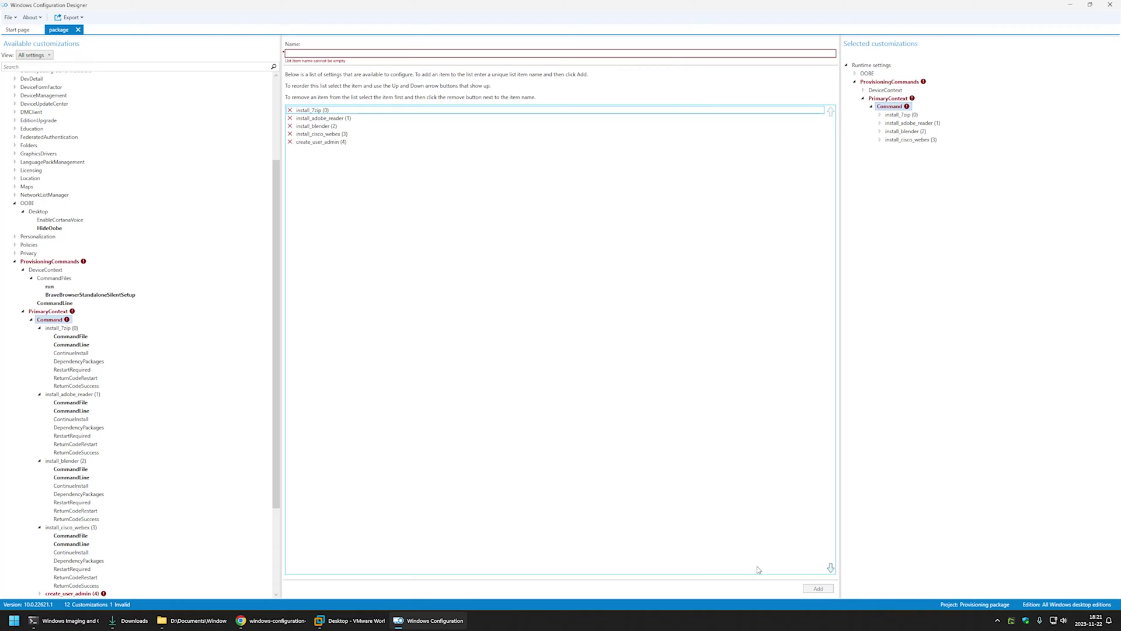
- Set create_user_admin's CommandLine to "cmd /c net user admin /add && net localgroup administrators admin /add"
scroll(128, 296, down, 5)
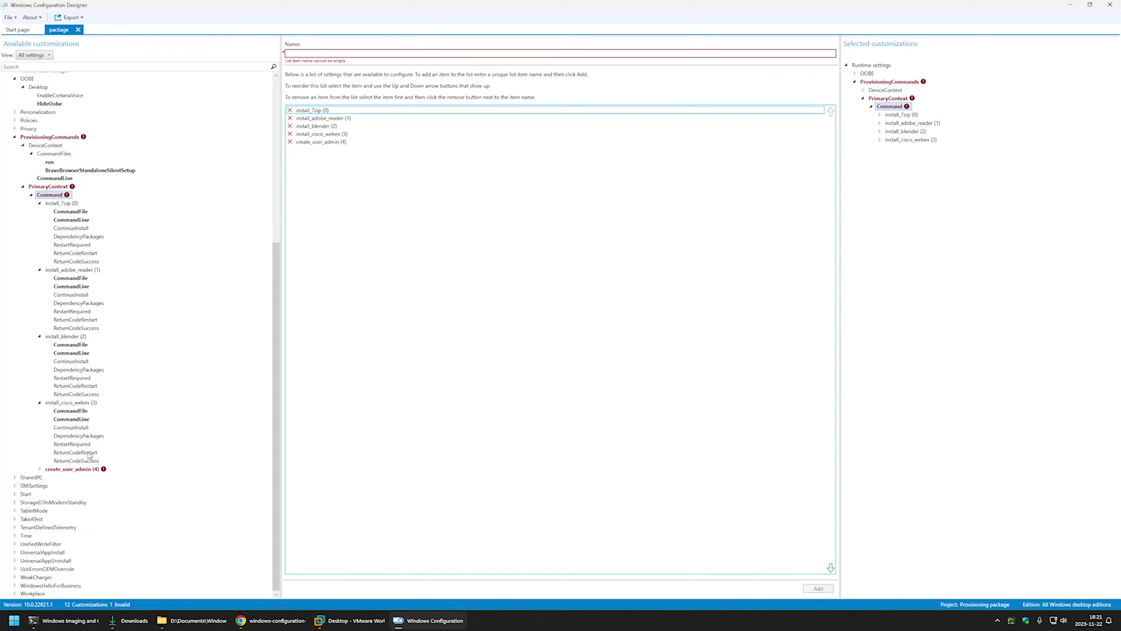
click(80, 469)
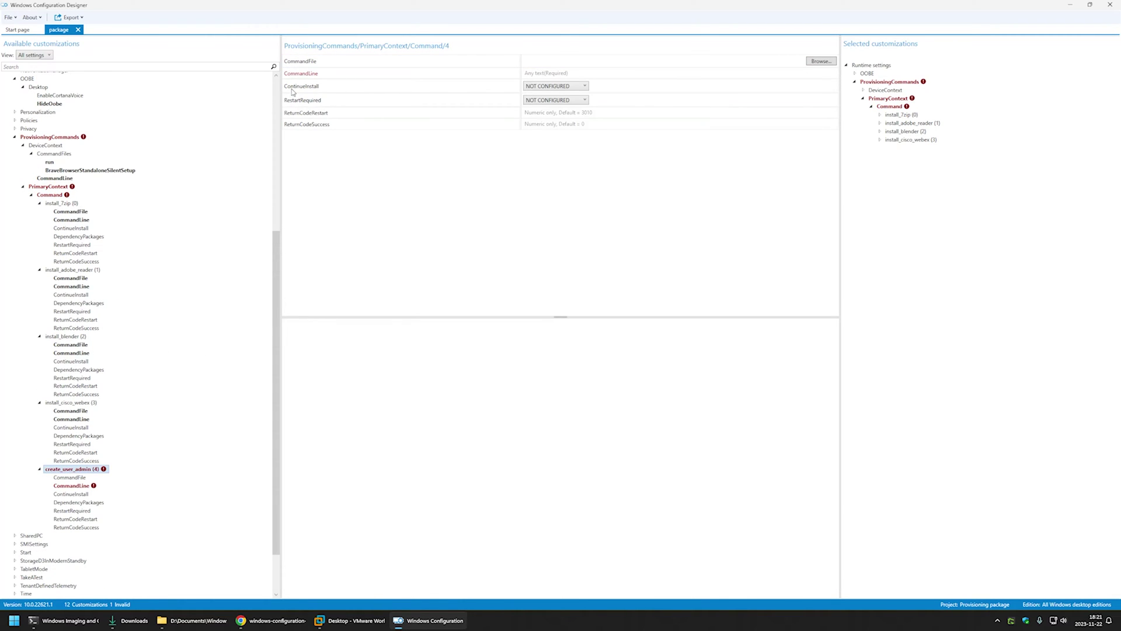
click(536, 75)
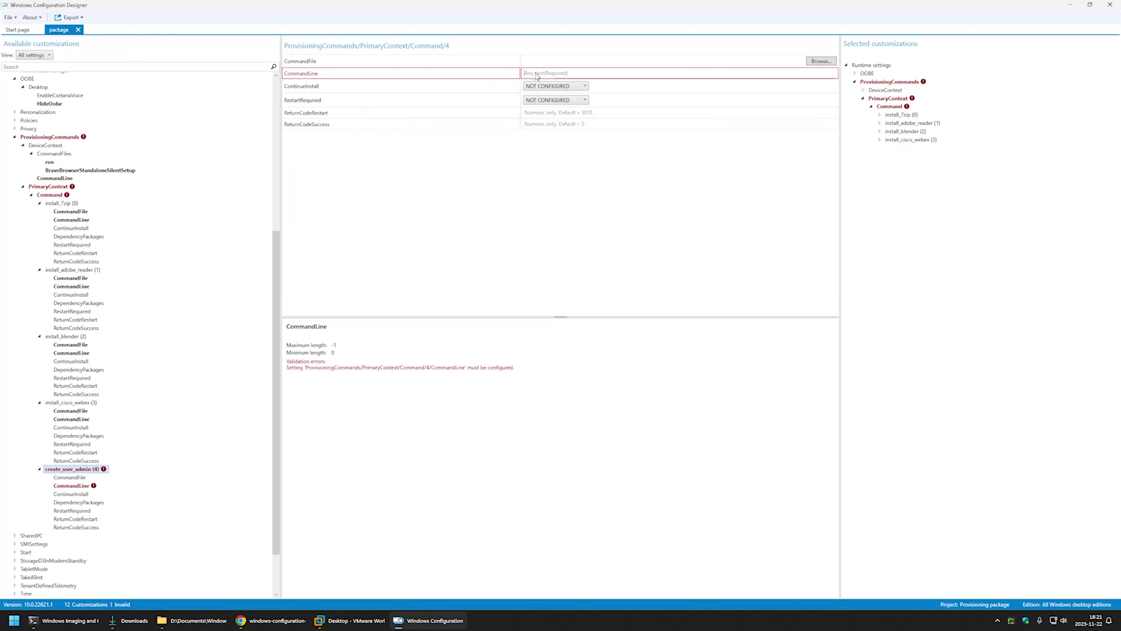
key(ctrl+v)
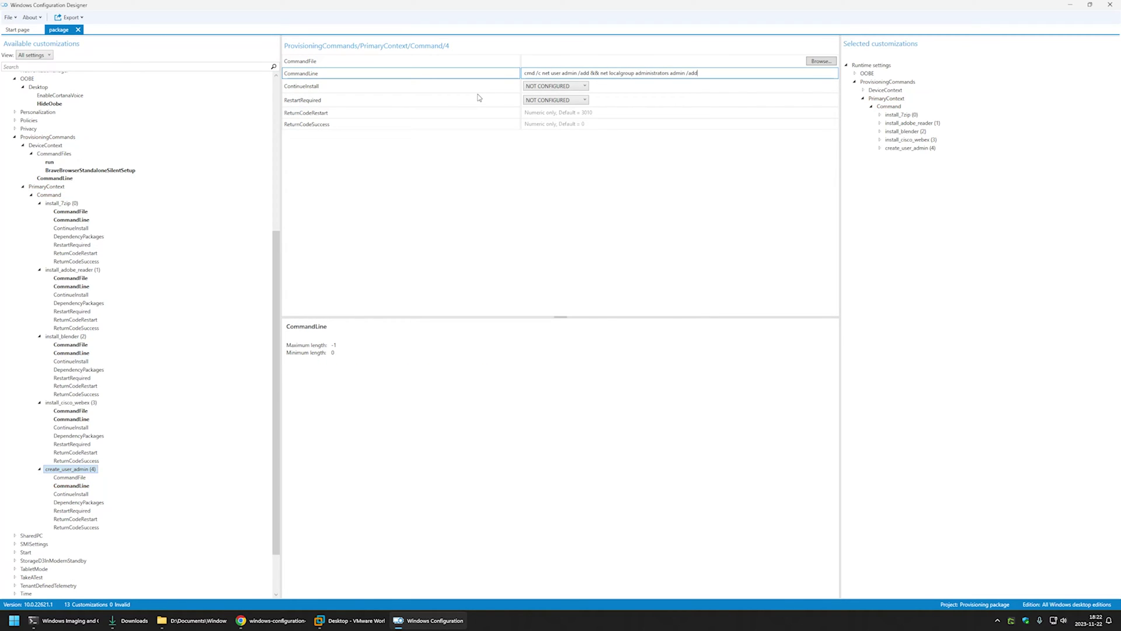
- Copy the reg add command that sets DisablePrivacyExperience to 1 from the GitHub README's Disable "Privacy Experience" section
click(266, 619)
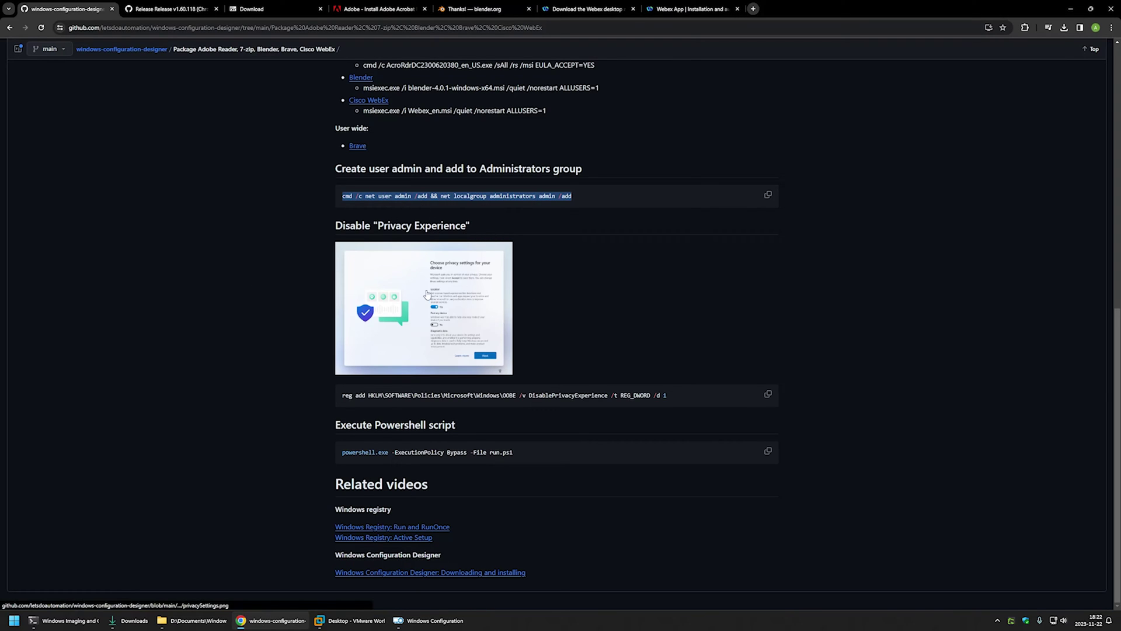
click(601, 344)
drag(668, 396, 334, 401)
key(ctrl+c)
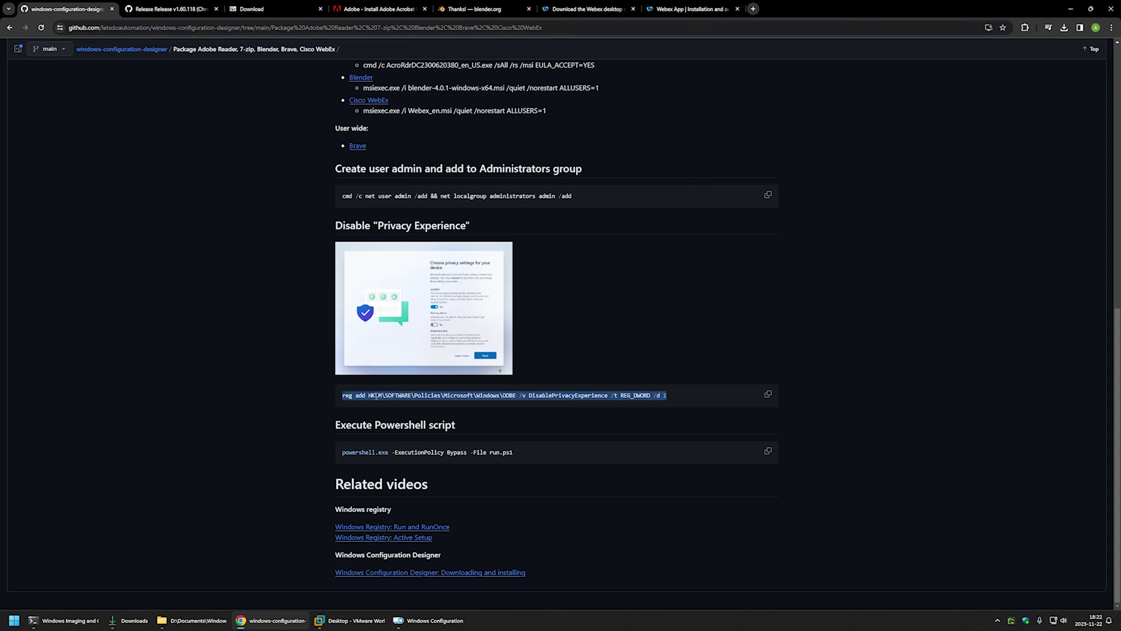
click(538, 403)
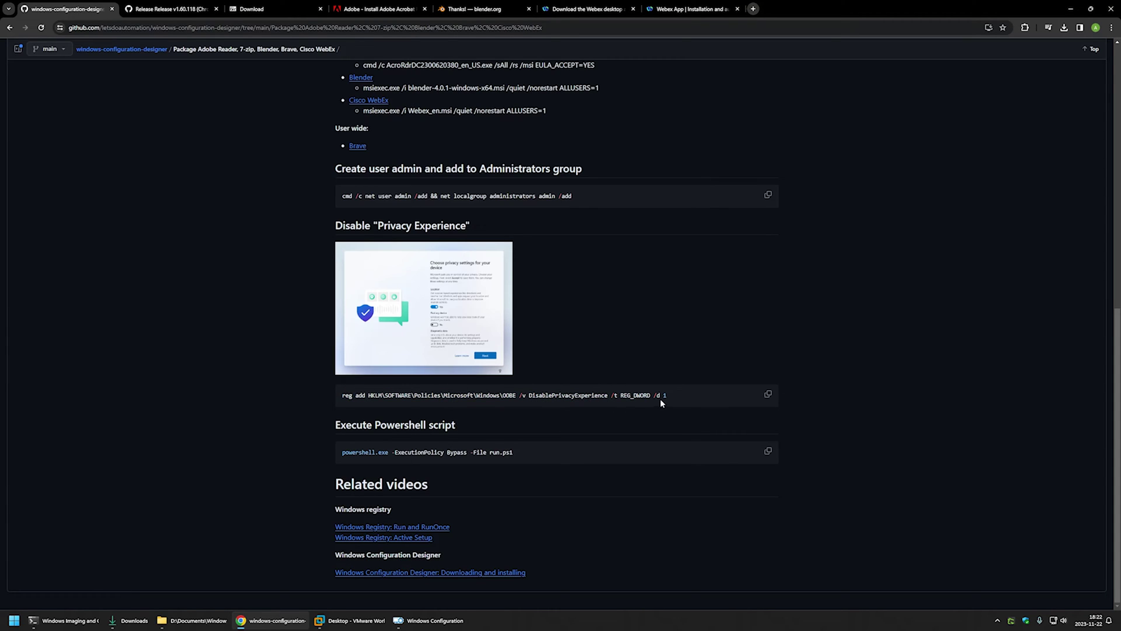
drag(681, 398, 354, 396)
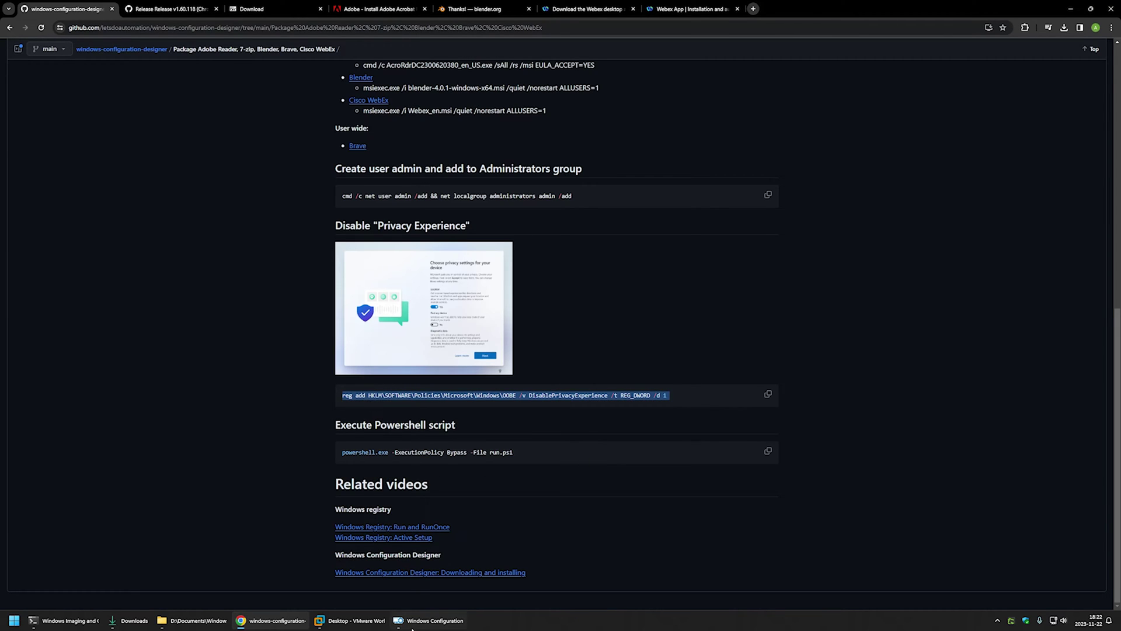
- Back in Windows Configuration Designer, add a command named disable_privacy to the PrimaryContext command list
key(alt+Tab)
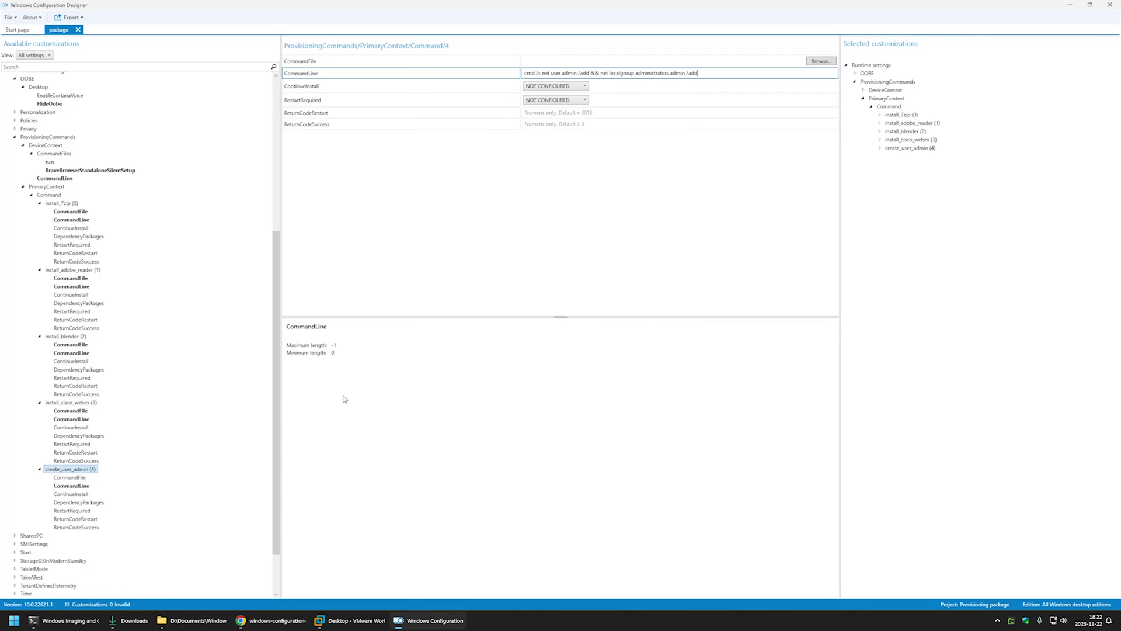
click(54, 197)
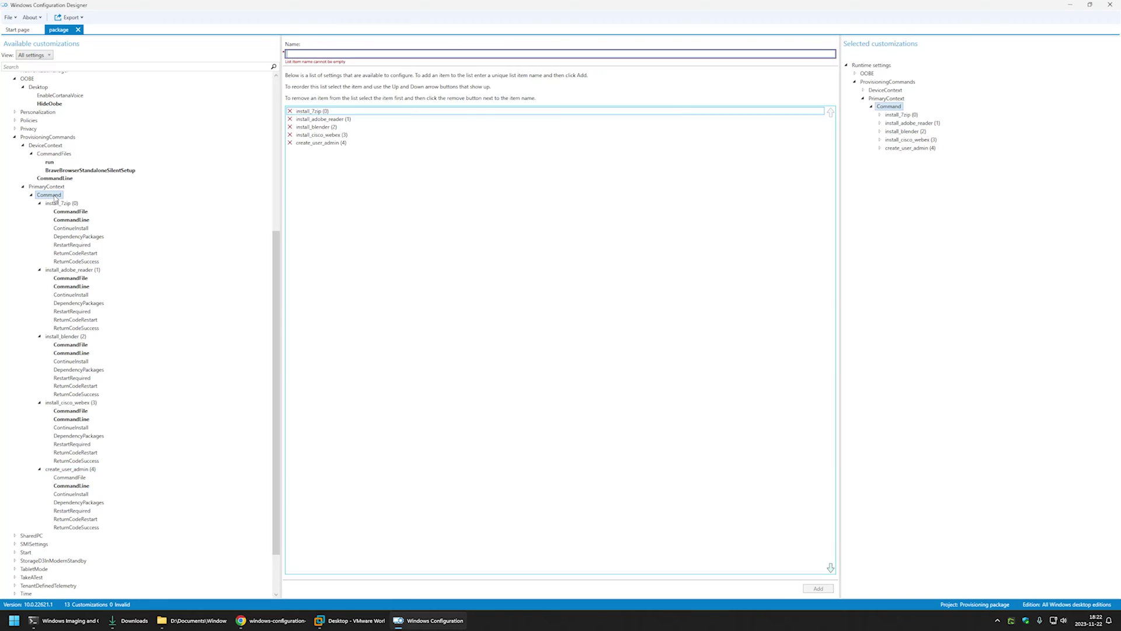
click(311, 53)
text(disa)
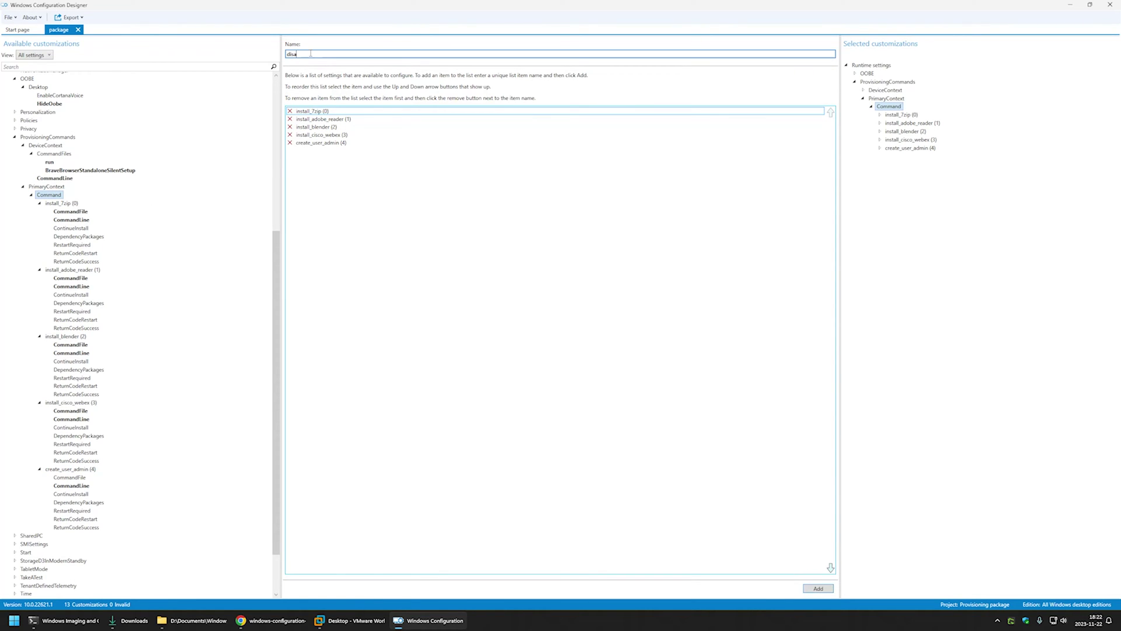
text(ble_privacy)
click(819, 588)
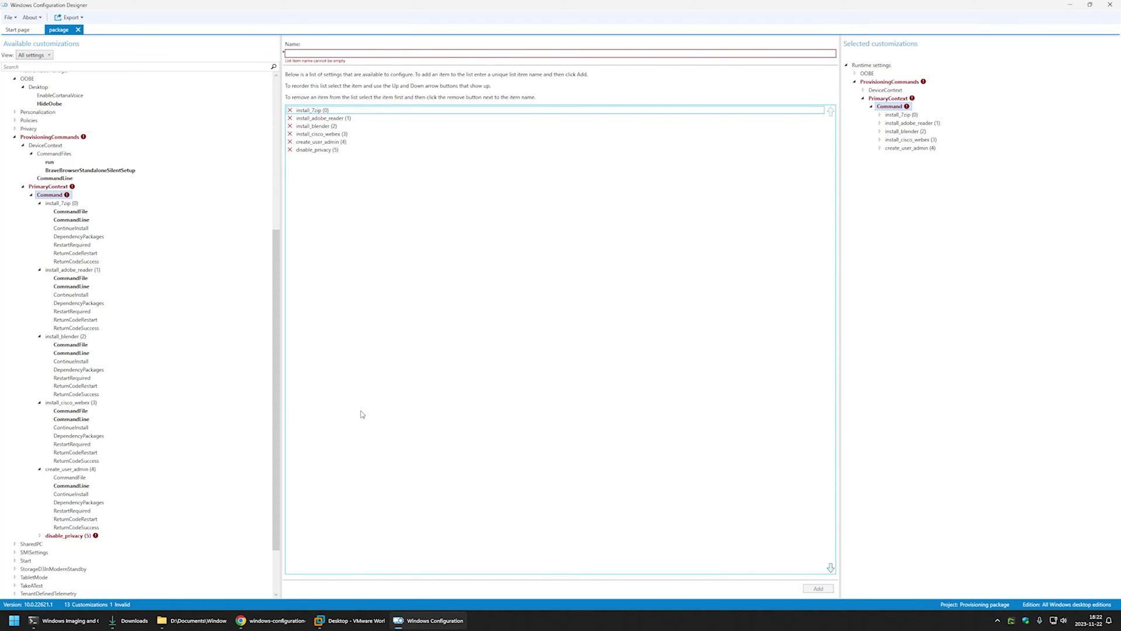
- Set disable_privacy's CommandLine to "reg add HKLM\SOFTWARE\Policies\Microsoft\Windows\OOBE /v DisablePrivacyExperience /t REG_DWORD /d 1"
click(71, 535)
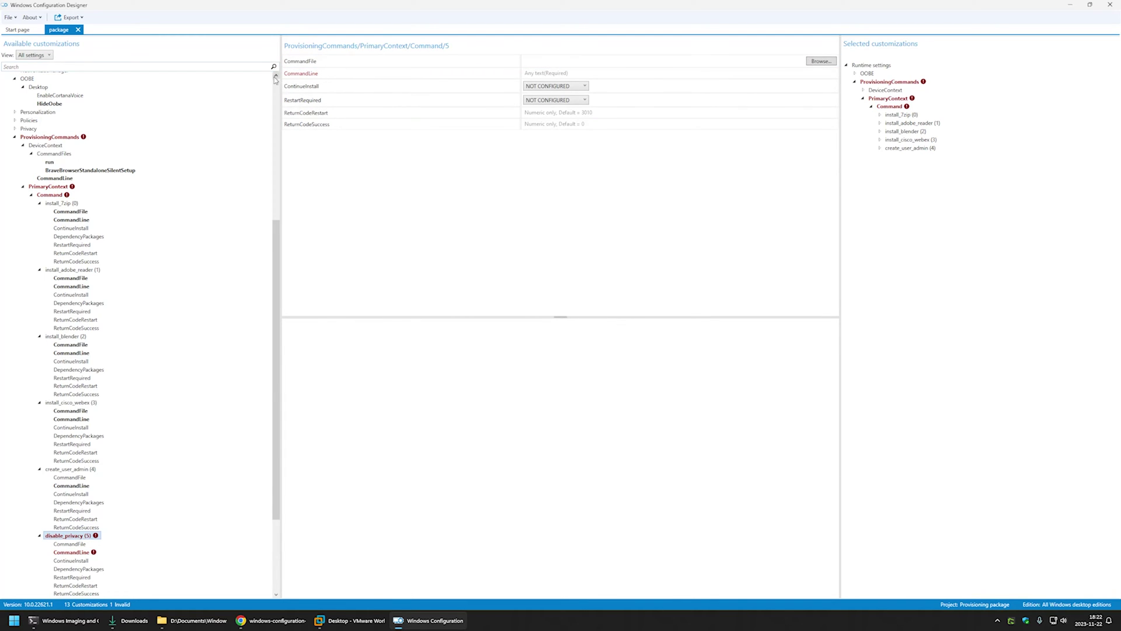
click(538, 74)
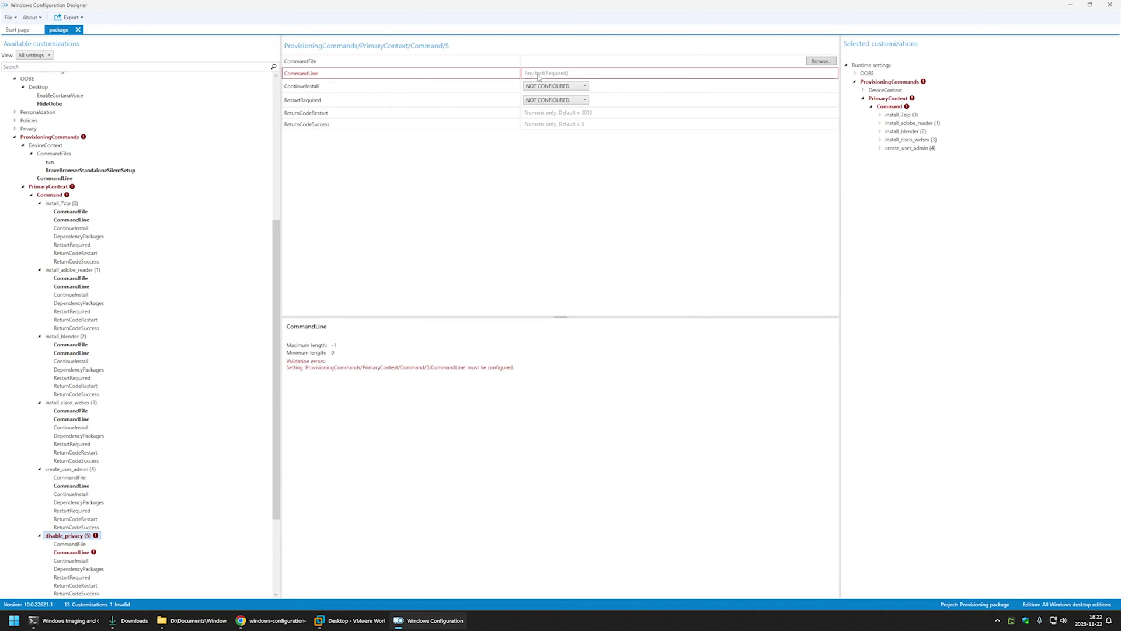
key(ctrl+v)
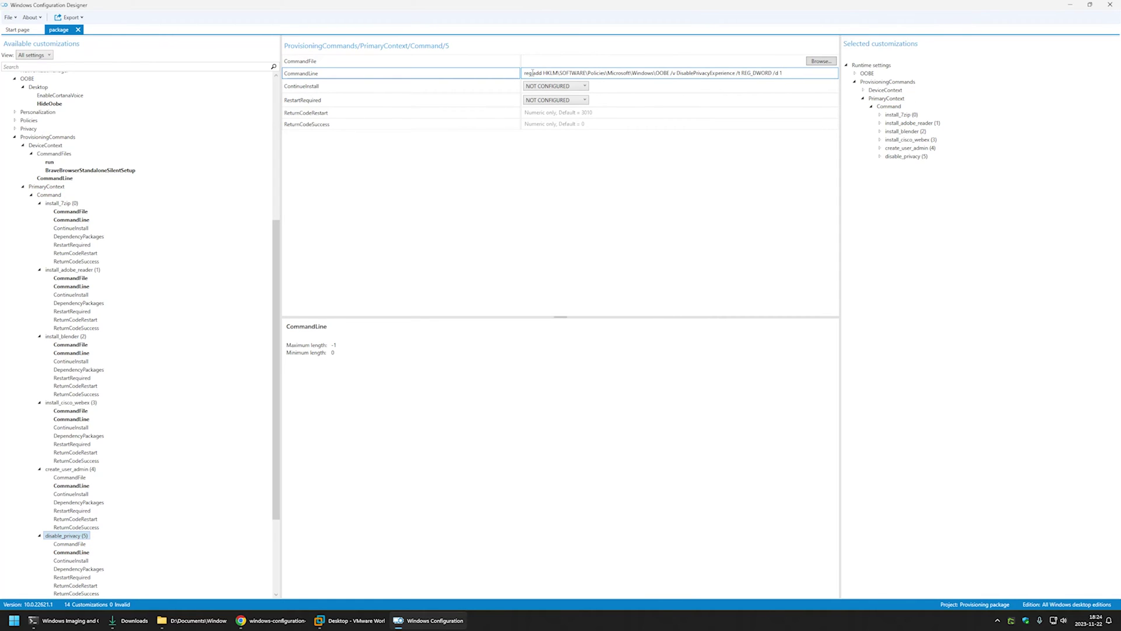
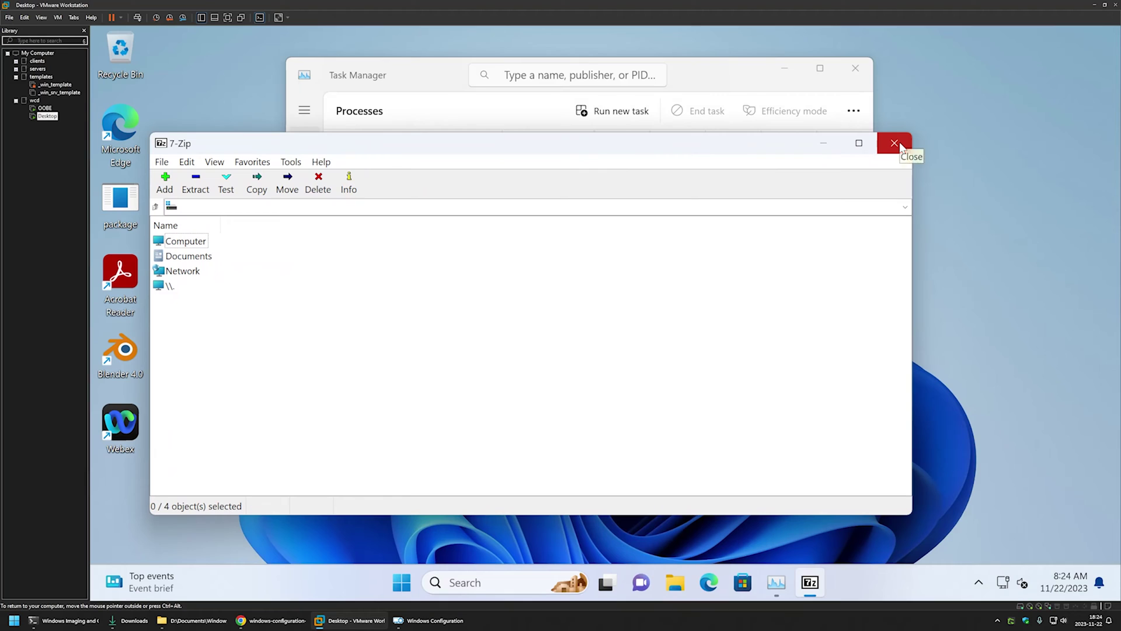
- Close 7-Zip and sign out of the admin account in the Desktop virtual machine
click(899, 146)
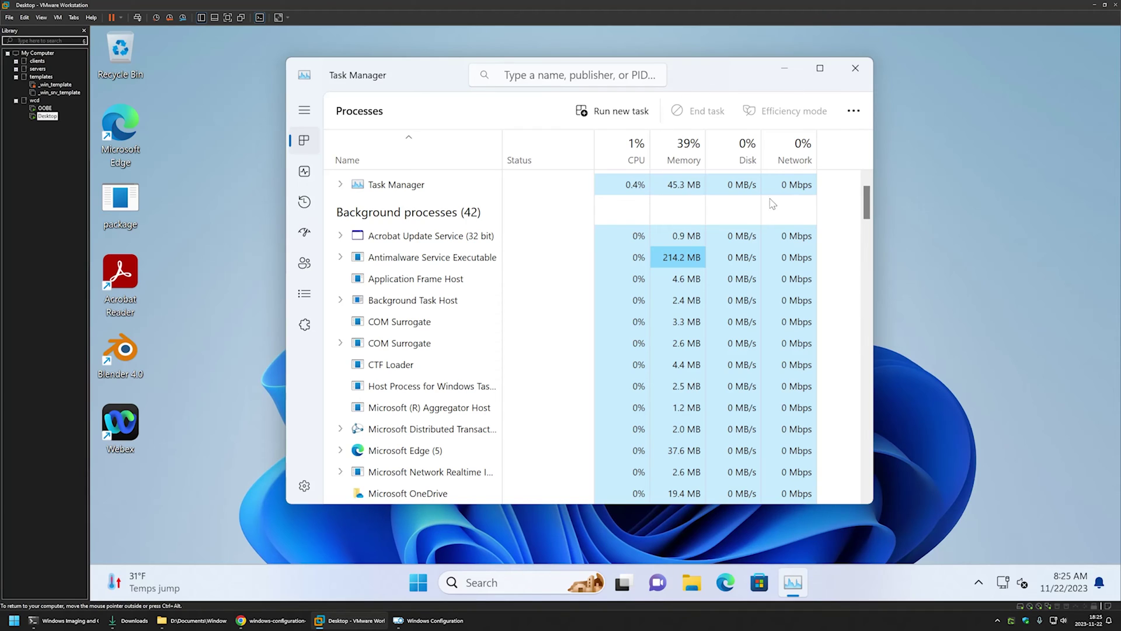
click(401, 581)
click(417, 582)
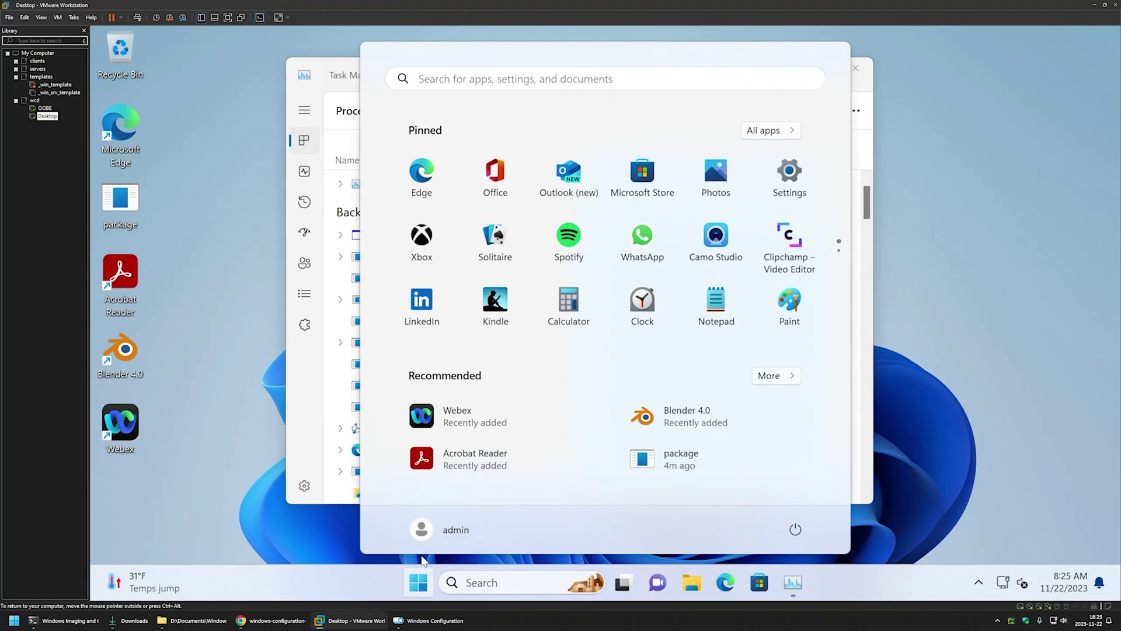
click(429, 528)
click(431, 500)
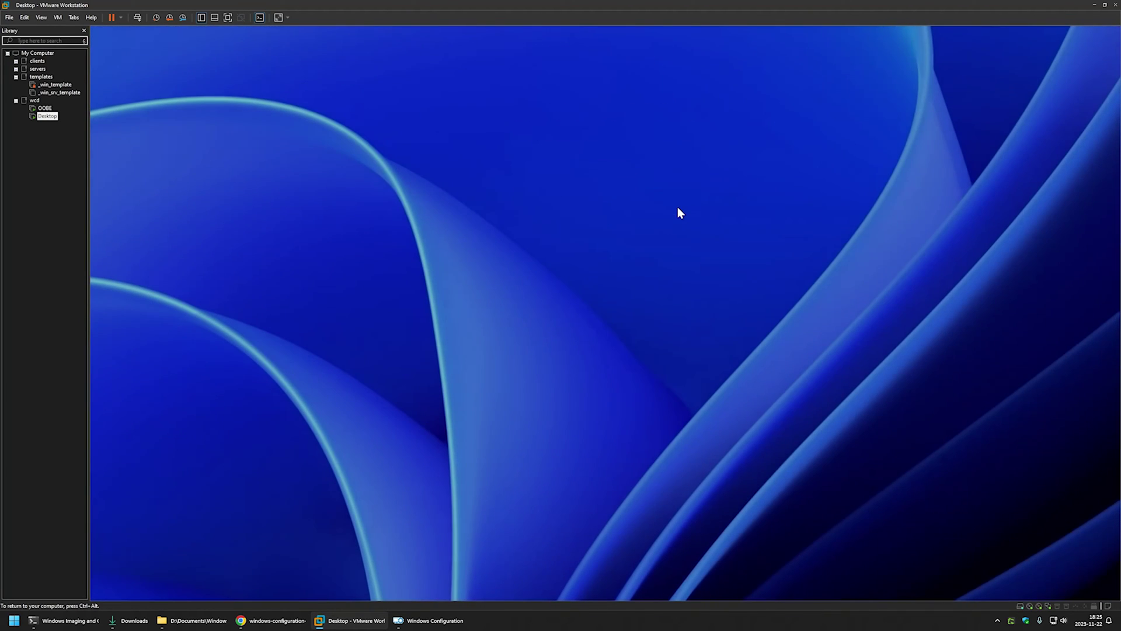
- Sign back in to the admin account by entering the account password
click(677, 213)
text(*******)
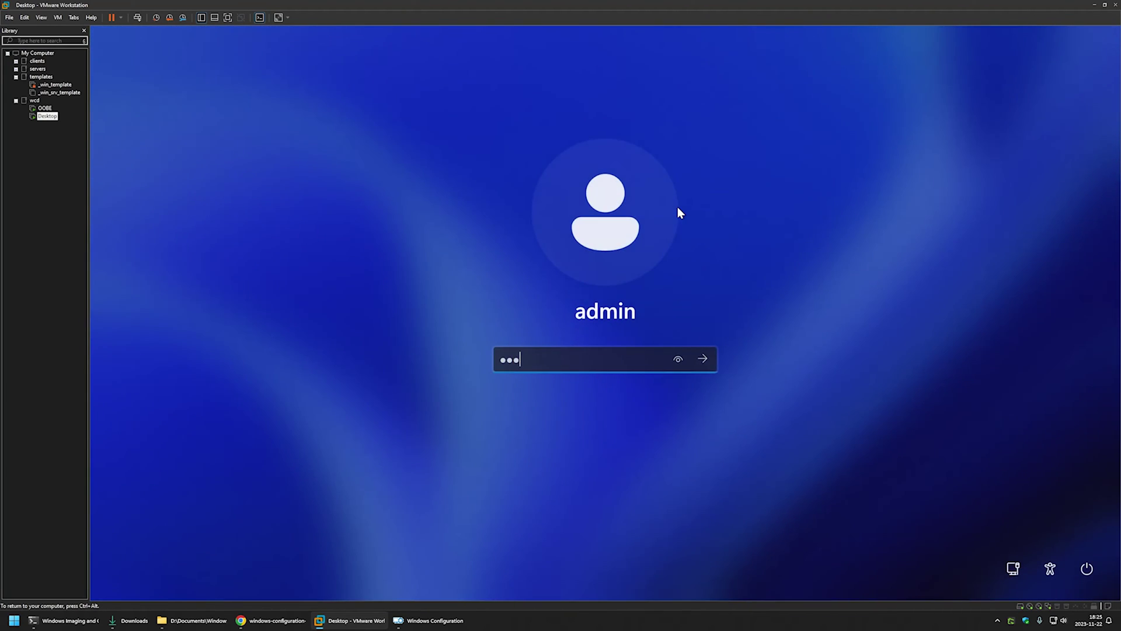
key(Return)
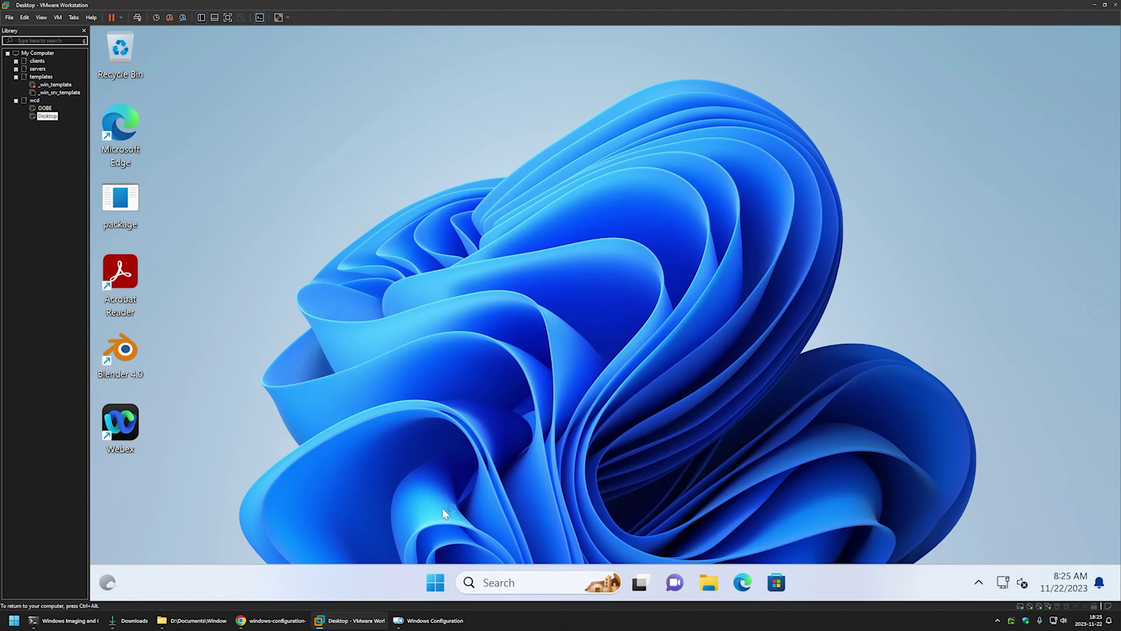
- Open Task Manager and examine the background processes for the Brave installer, selecting the Brave Software Update Setup process
right_click(435, 582)
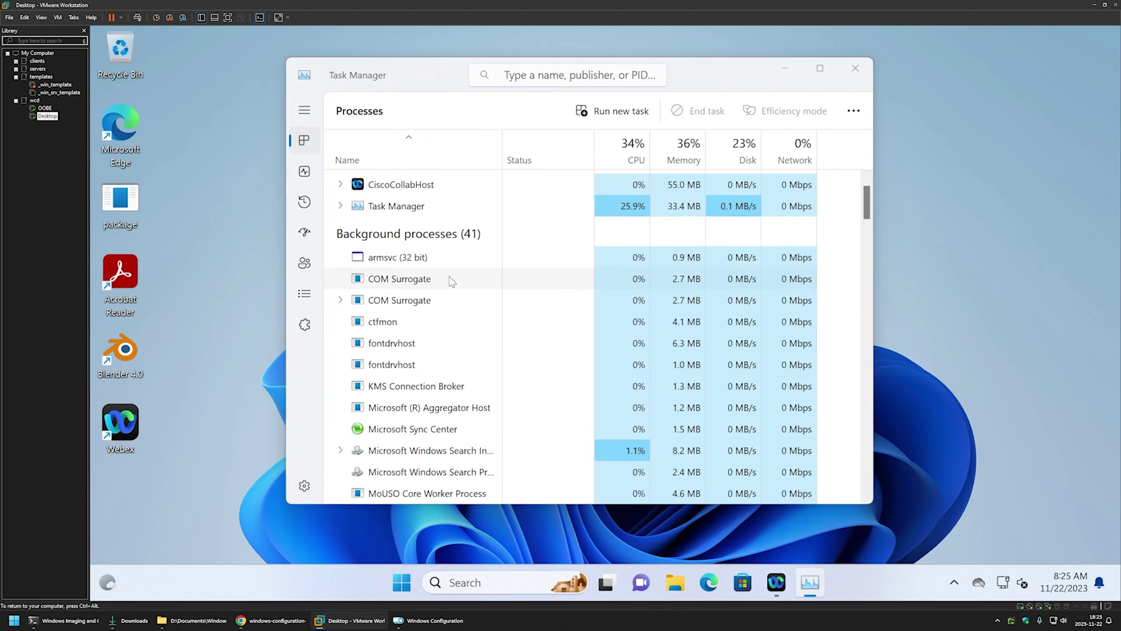
scroll(451, 282, down, 2)
scroll(451, 281, down, 6)
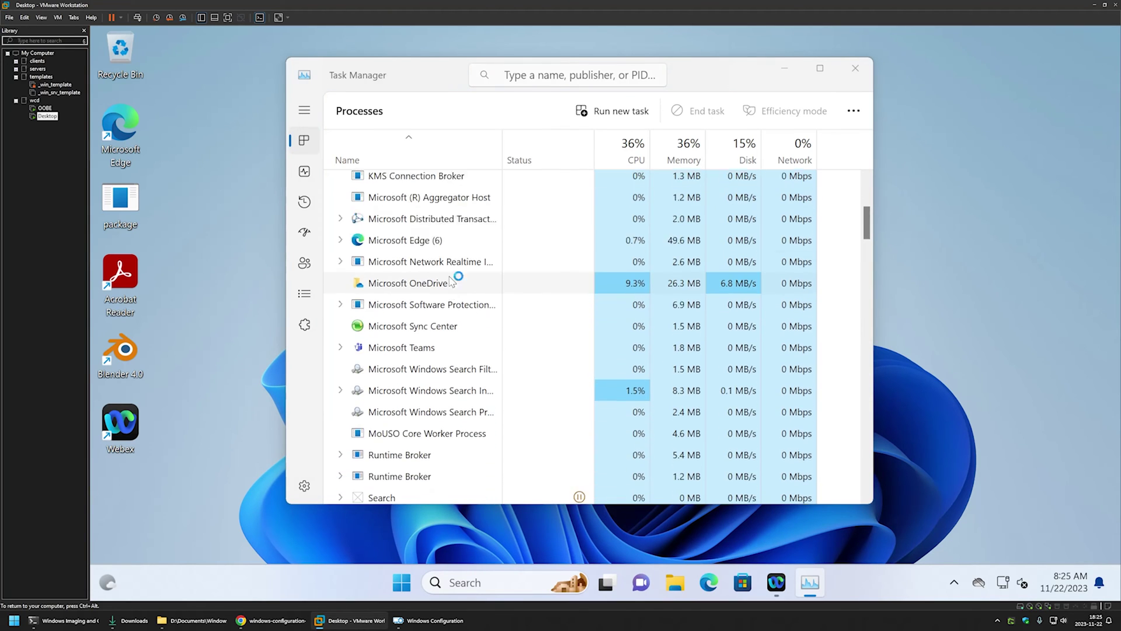
scroll(451, 282, down, 4)
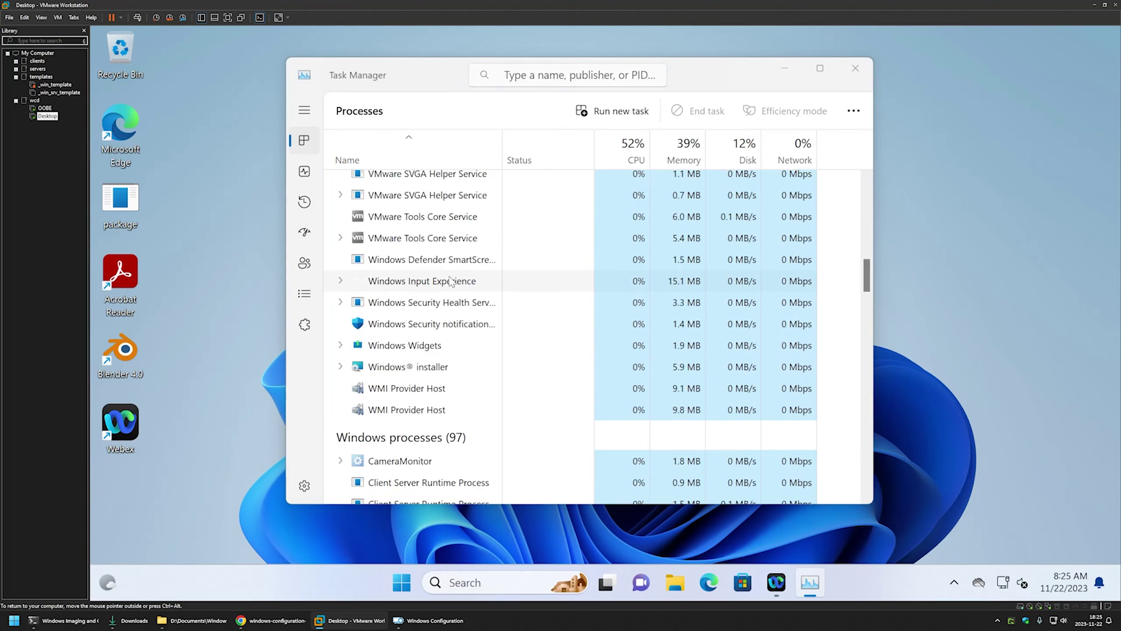
scroll(452, 282, up, 8)
scroll(451, 282, up, 4)
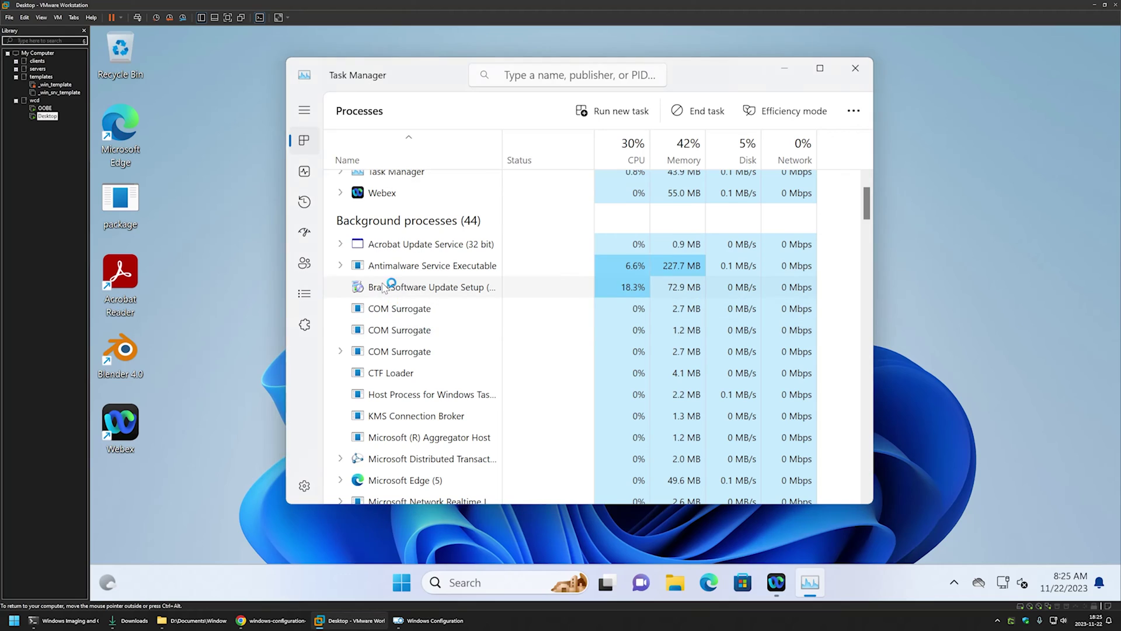
click(457, 292)
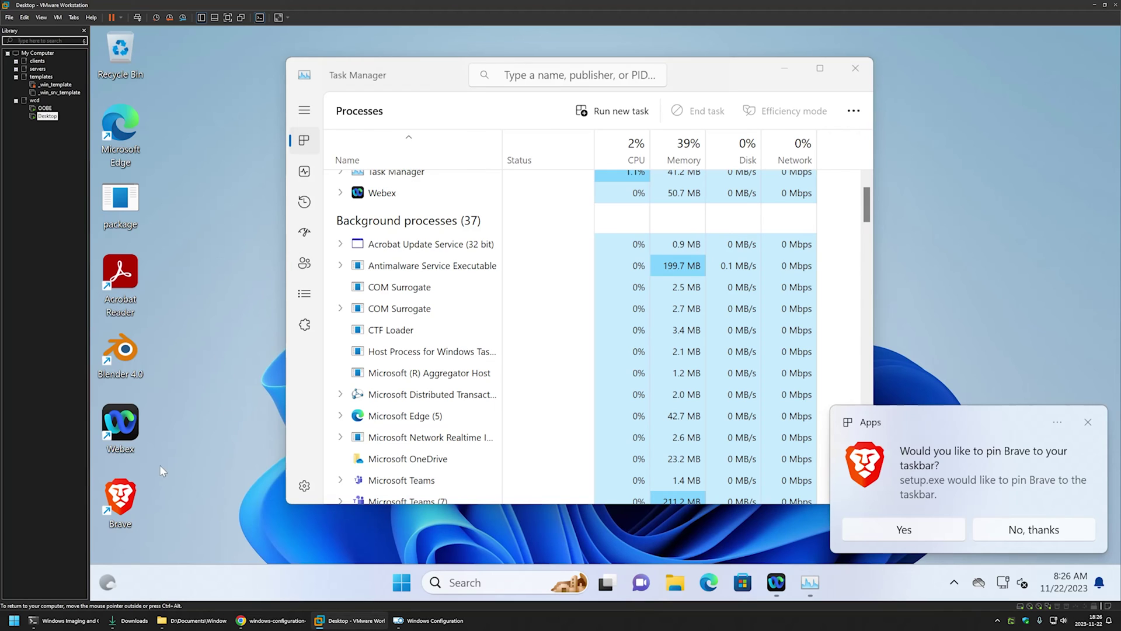
- Launch Brave from its desktop shortcut to test the installation, maximize its window, and minimize it
double_click(146, 502)
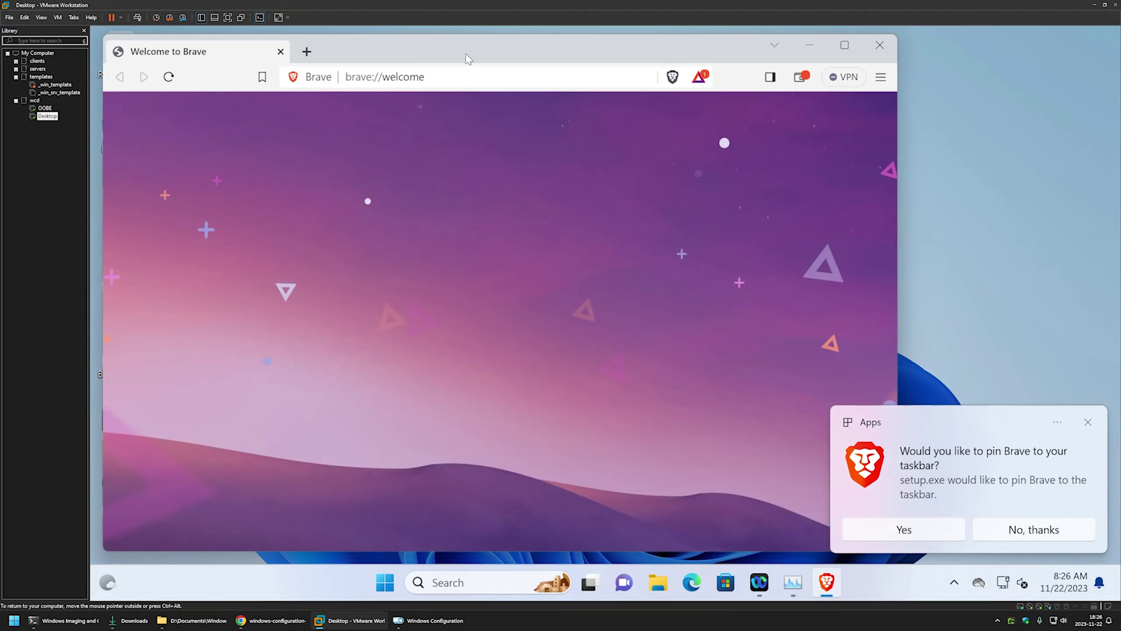
double_click(467, 58)
click(510, 60)
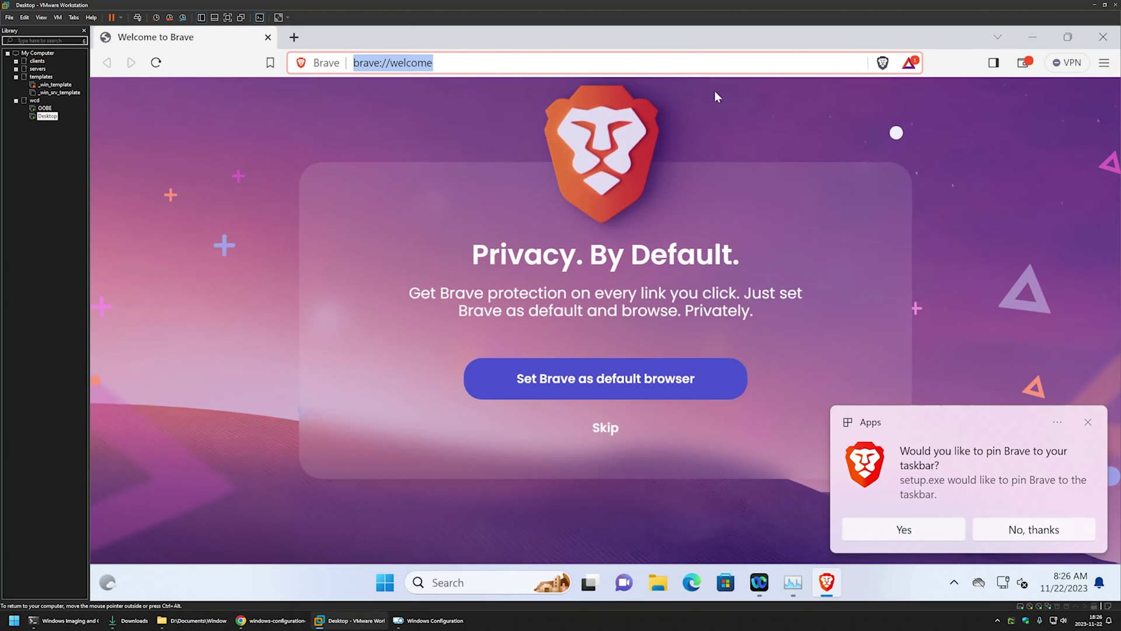
click(1032, 37)
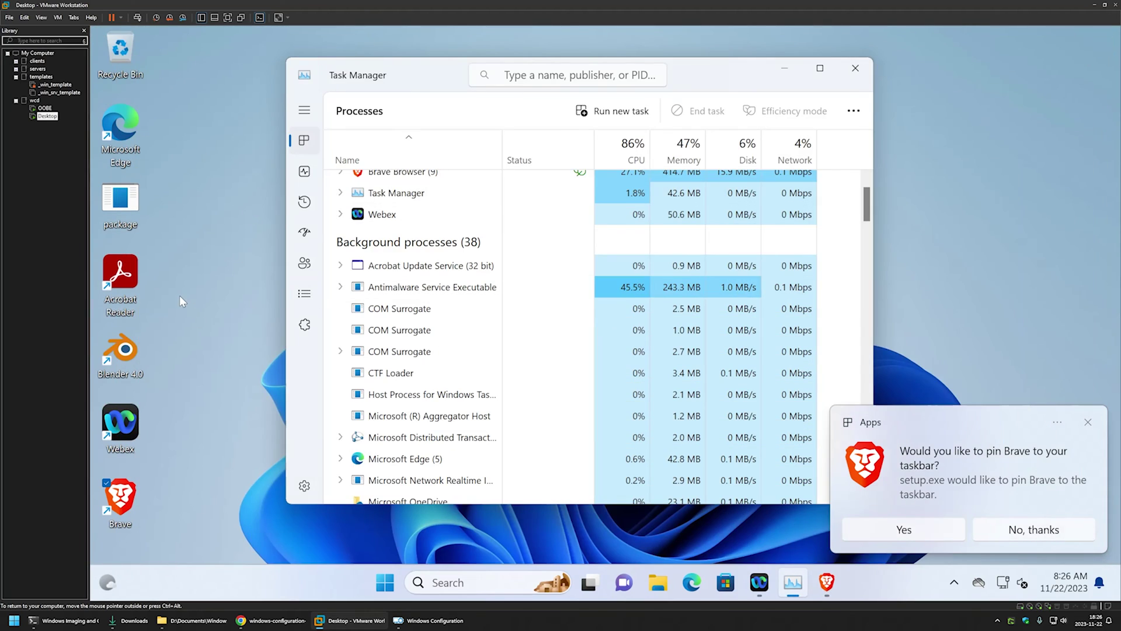
- Switch to Windows Configuration Designer and build the provisioning package as version 1.1, overwriting the existing package.ppkg
click(429, 620)
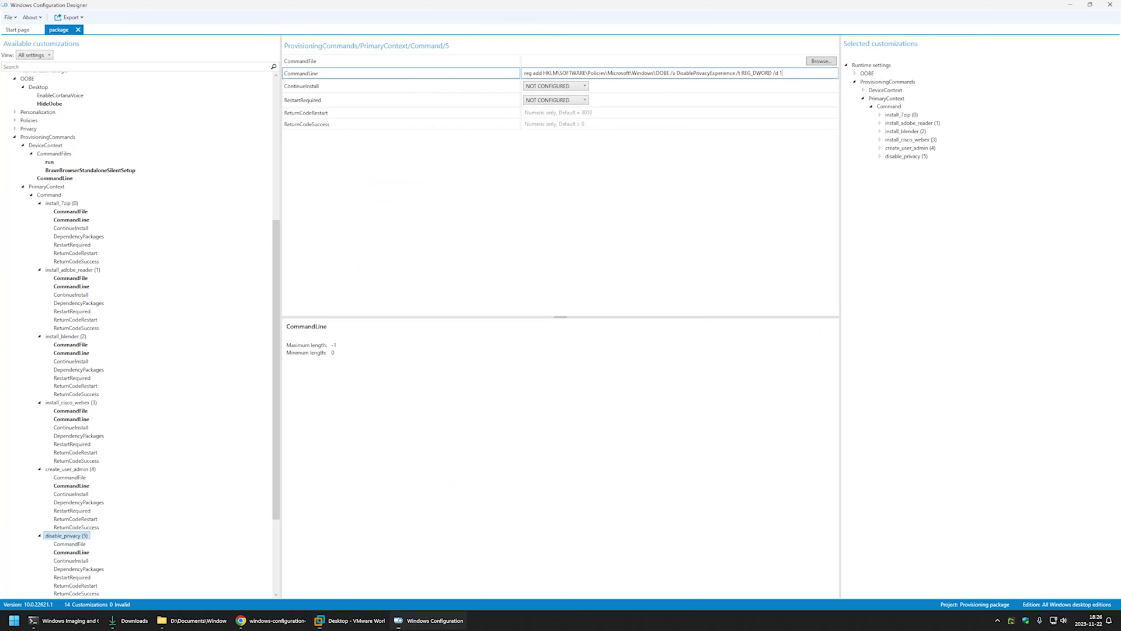
click(71, 18)
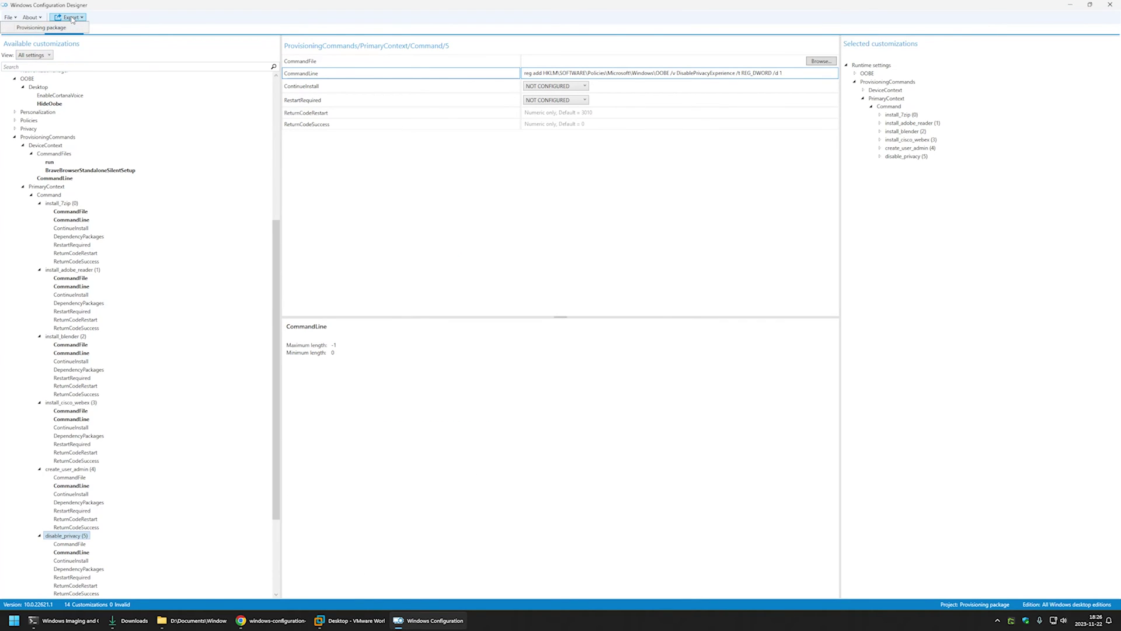
click(61, 28)
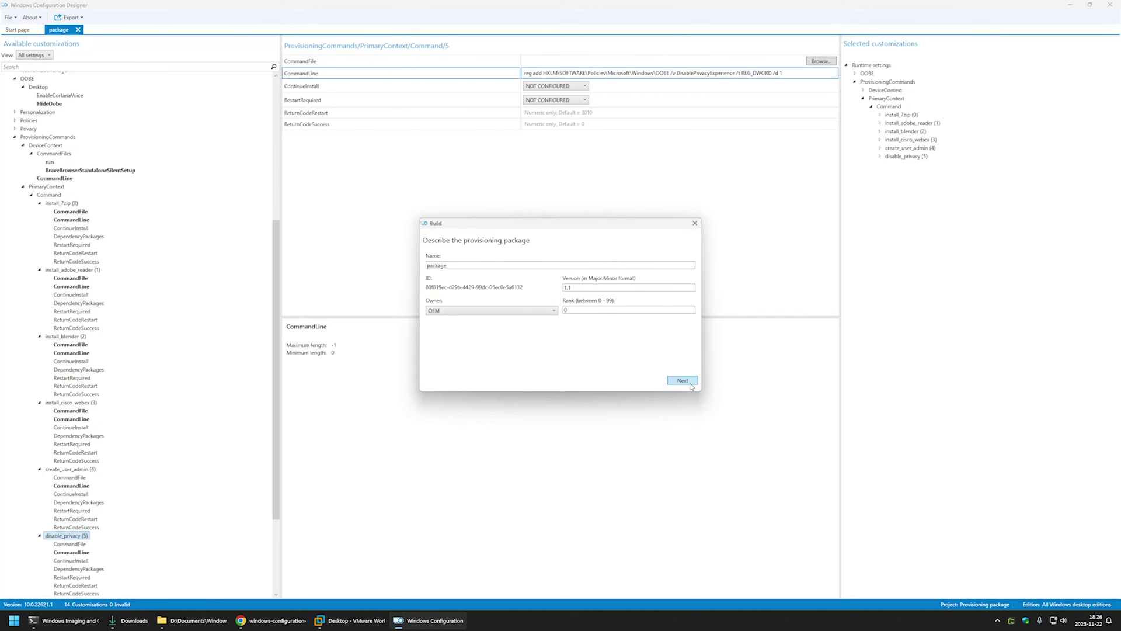
click(682, 380)
click(682, 380)
click(682, 380)
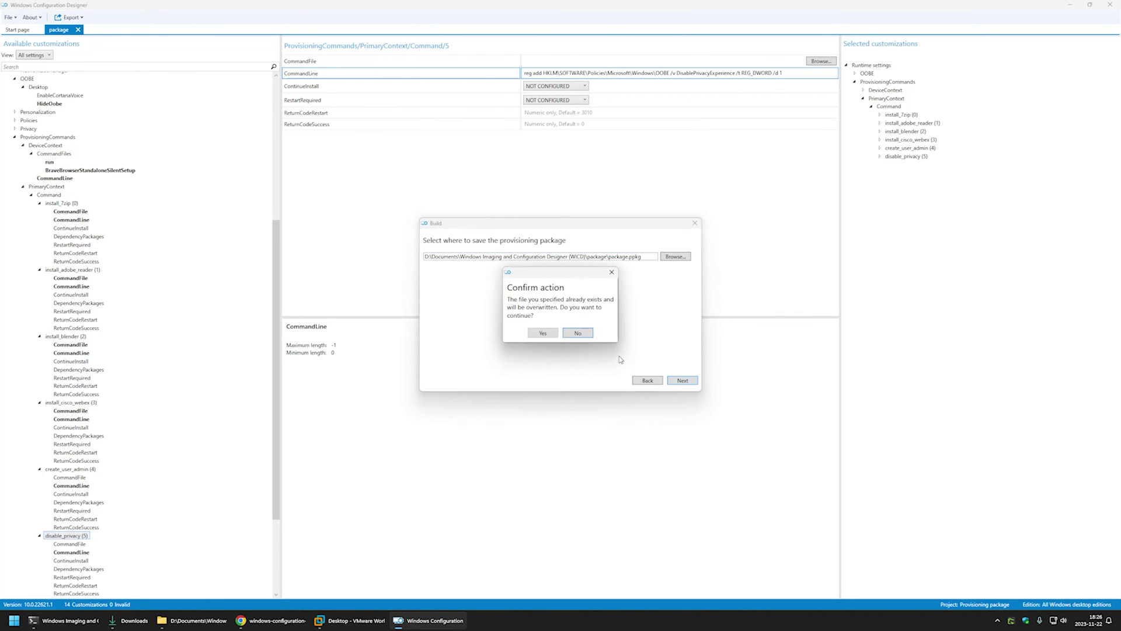
click(544, 334)
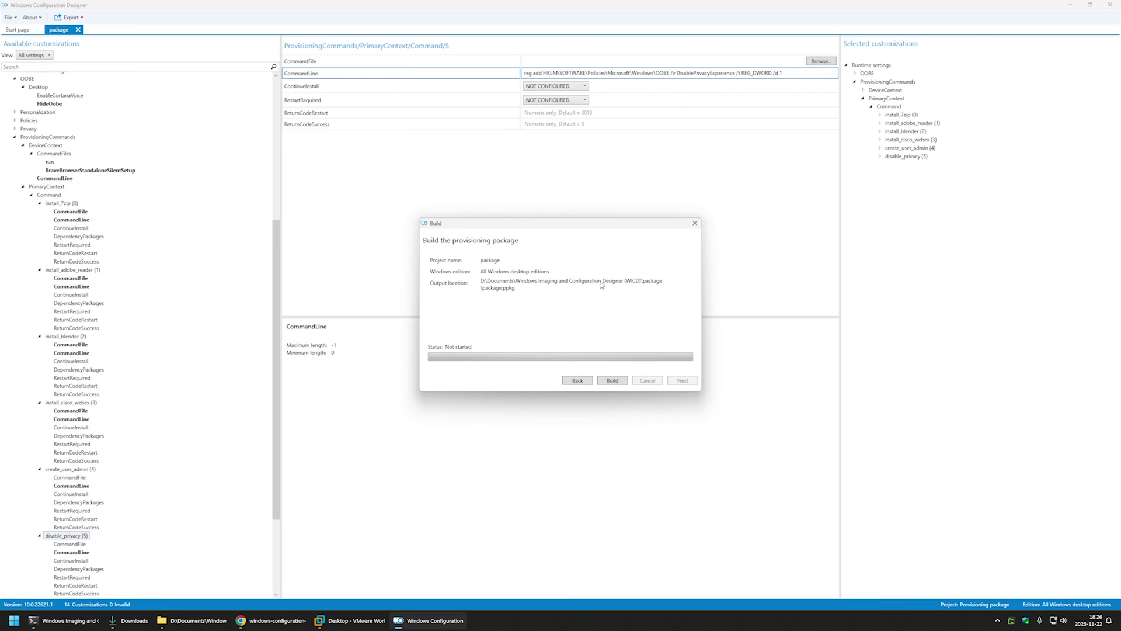
click(612, 381)
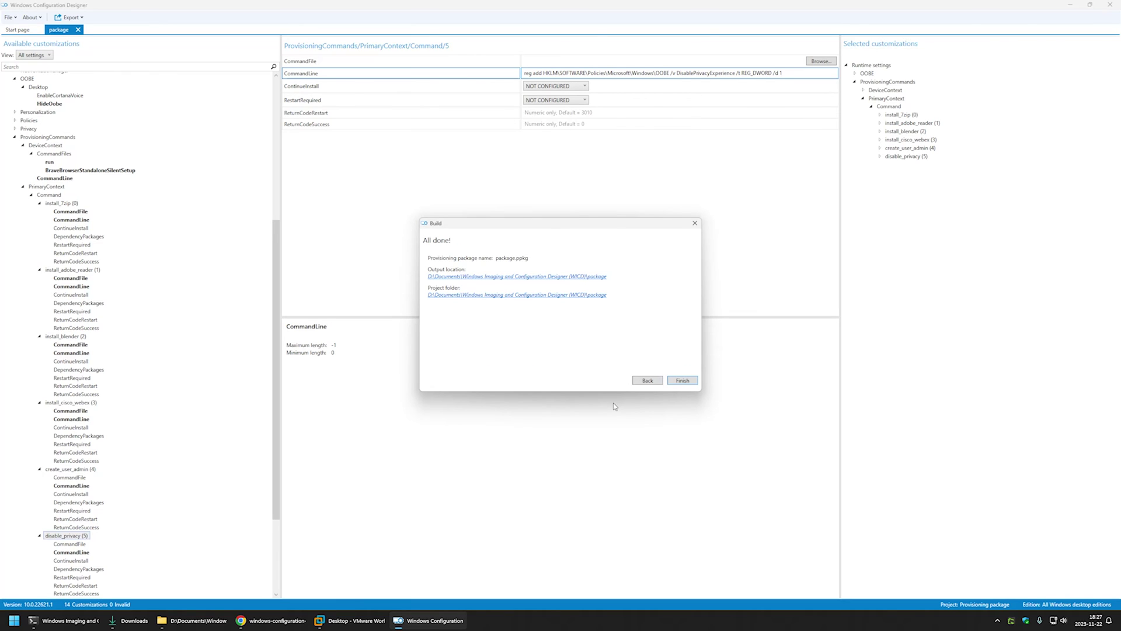
- Open the build's output folder and copy package.ppkg to the New Volume (E:) drive
click(517, 277)
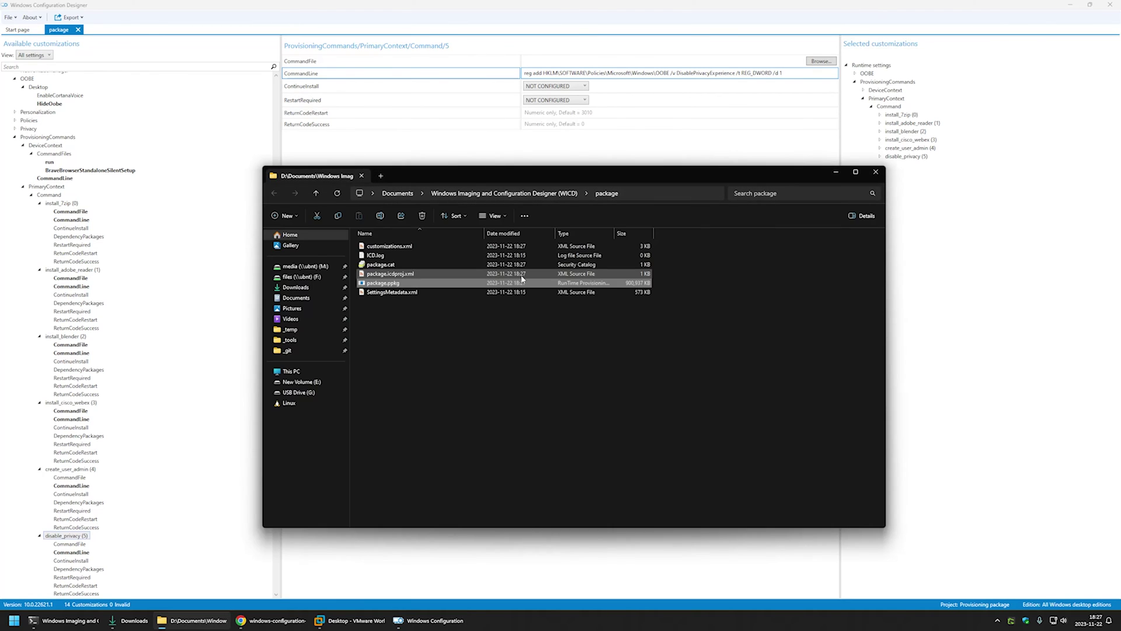
right_click(384, 284)
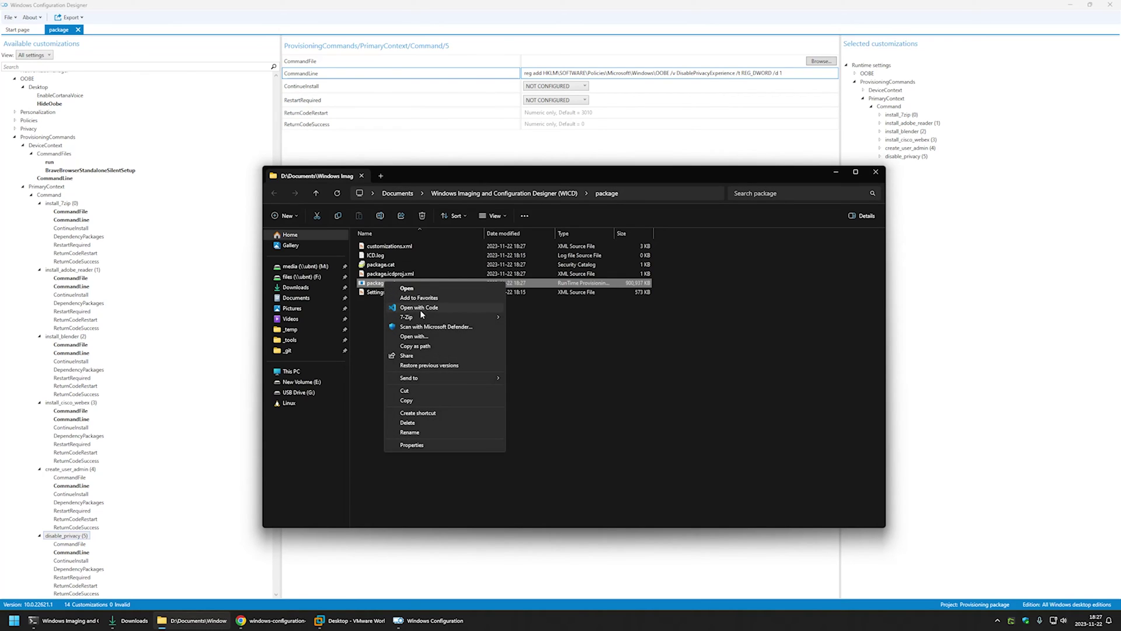
click(426, 400)
click(299, 382)
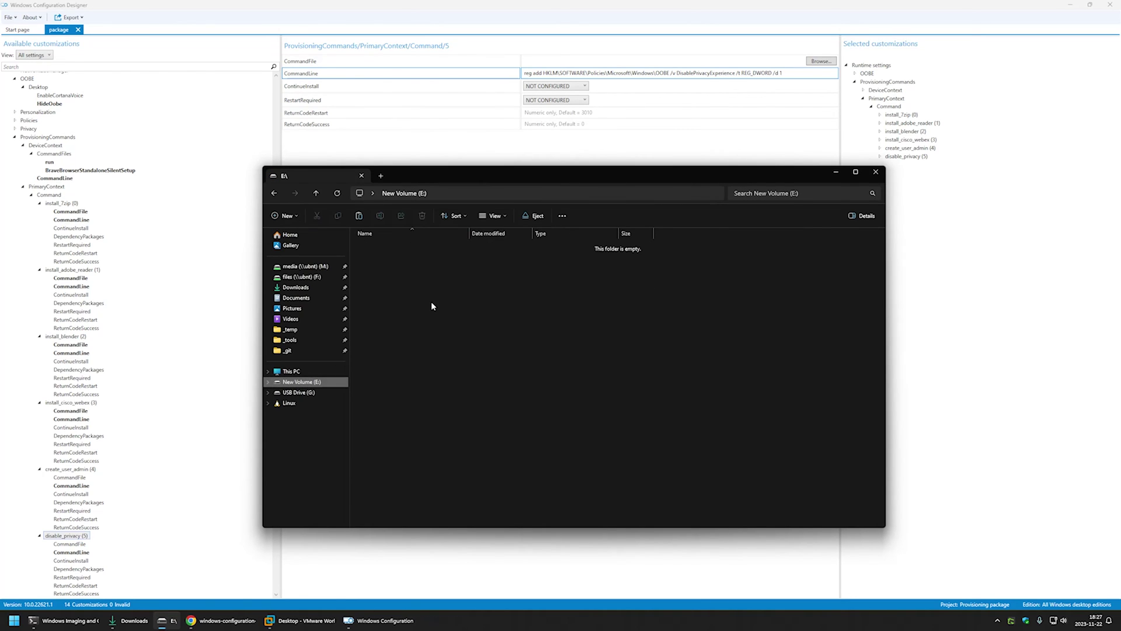
right_click(400, 257)
click(492, 318)
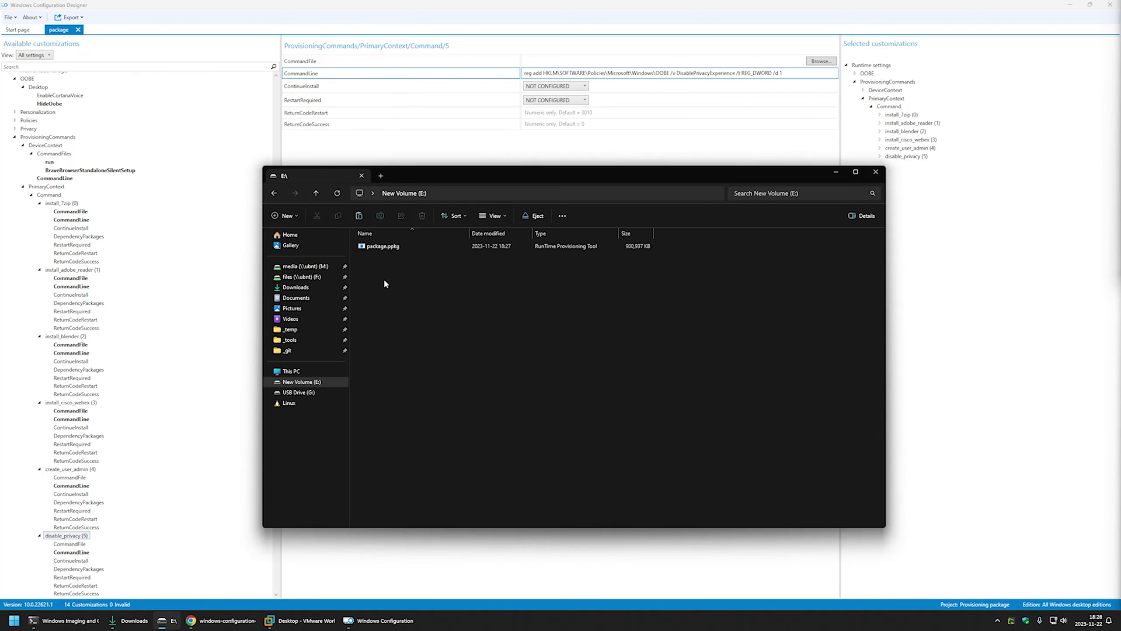
- Switch to VMware Workstation and connect the Silicon Motion Type-C USB device from the host to the OOBE virtual machine
click(305, 606)
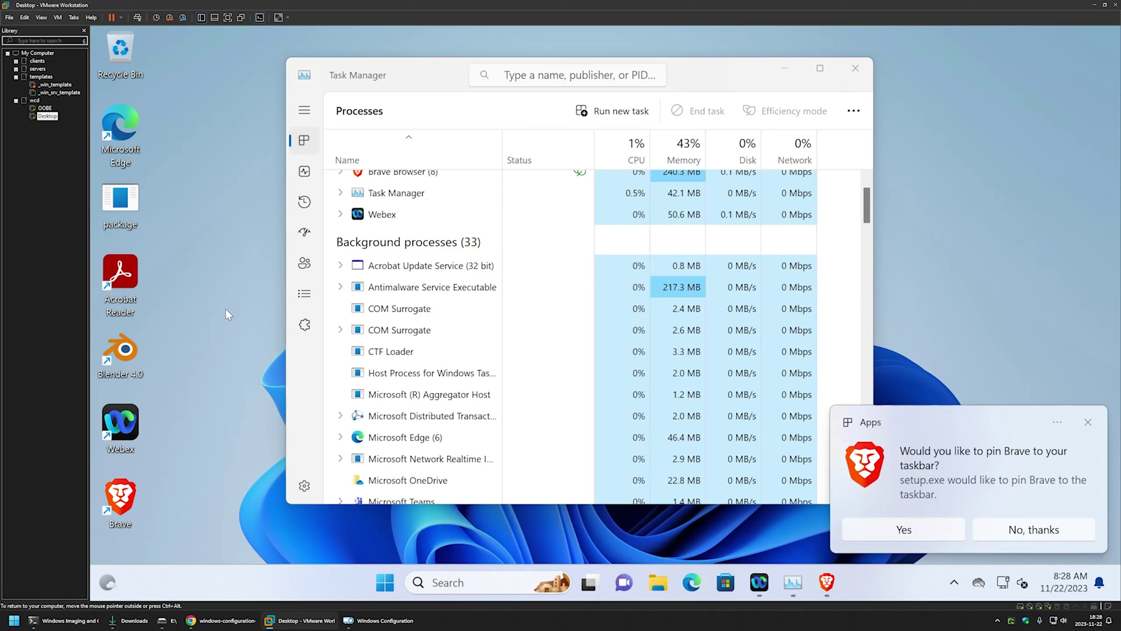
click(45, 108)
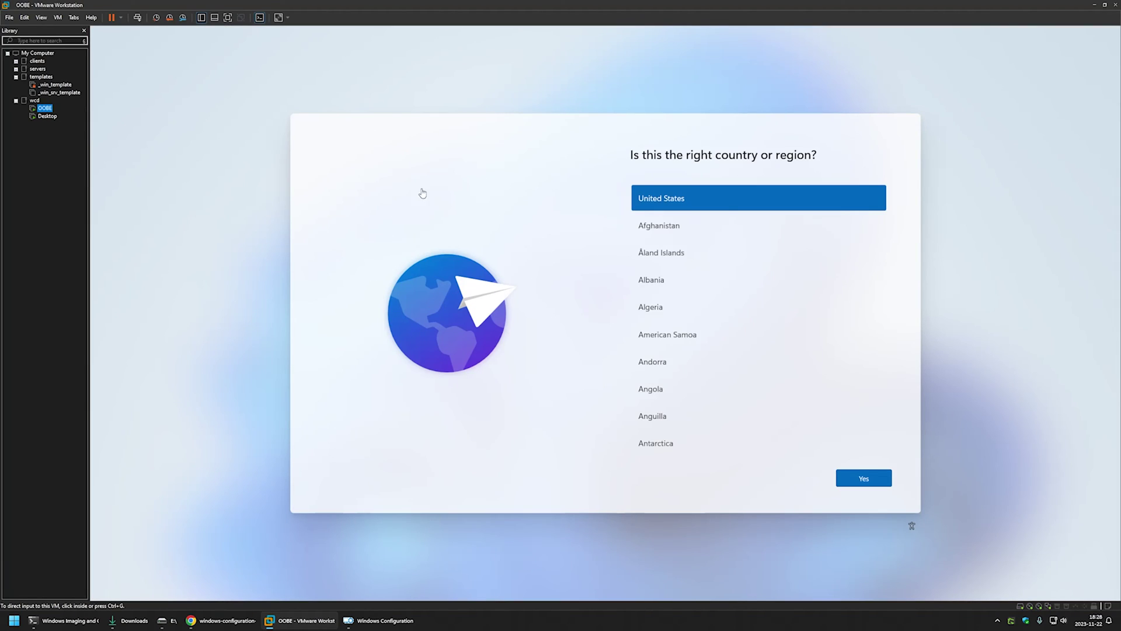
click(341, 320)
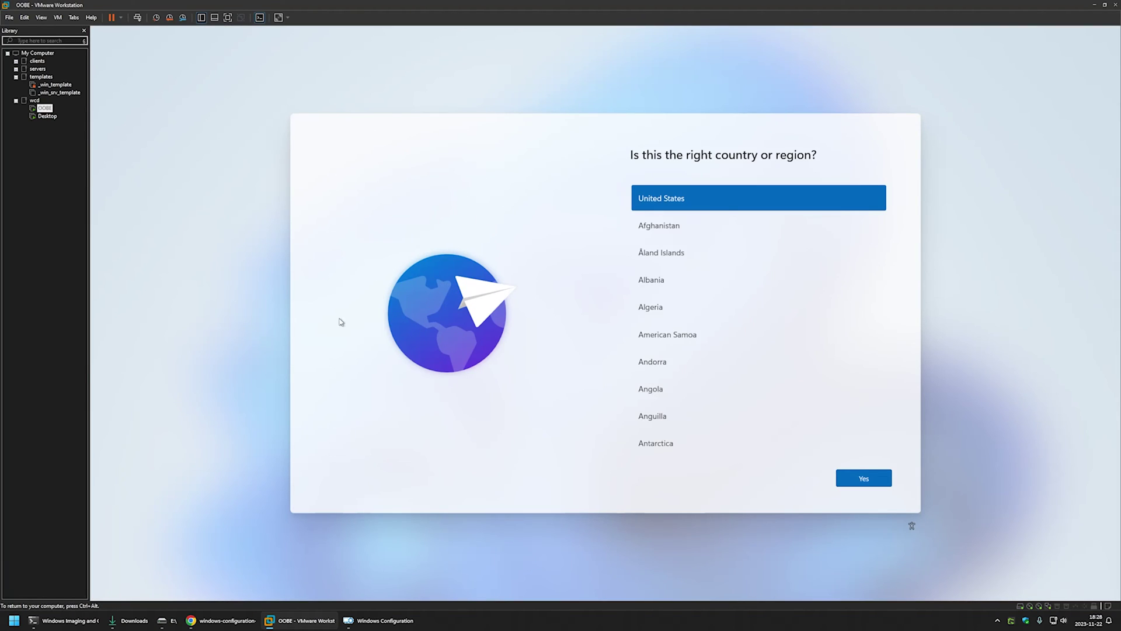
click(57, 18)
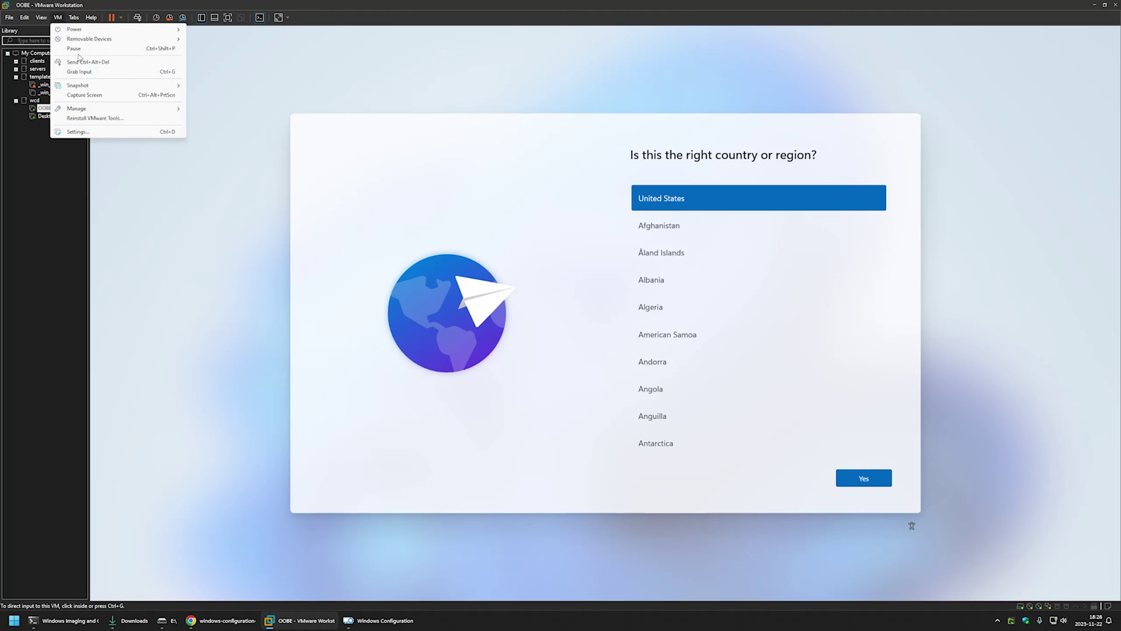
mouse_move(91, 42)
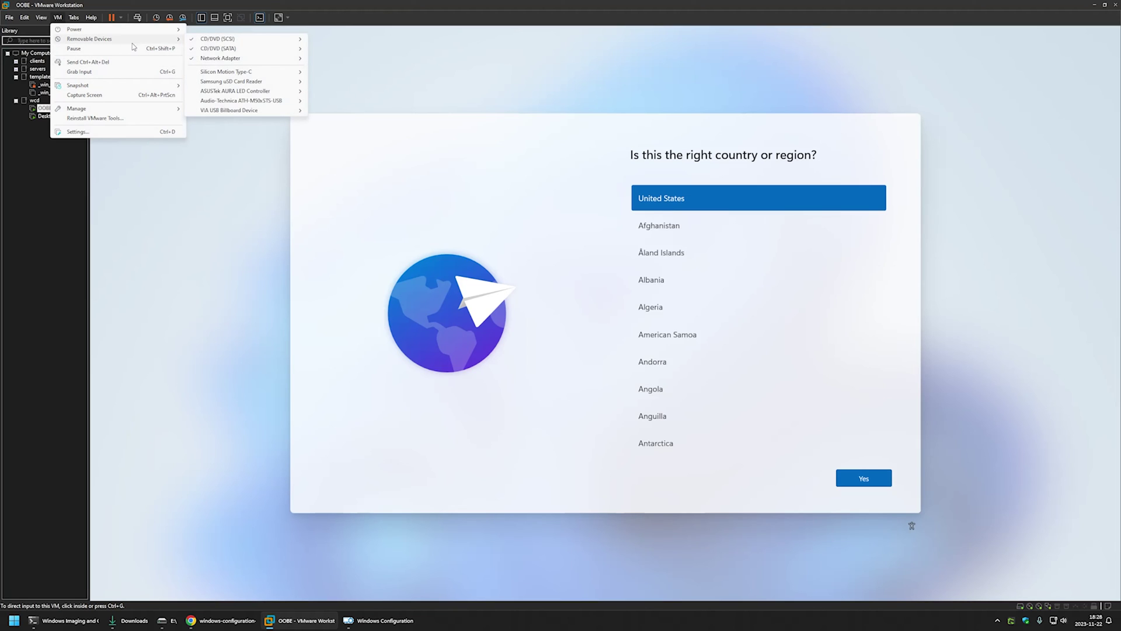
mouse_move(232, 75)
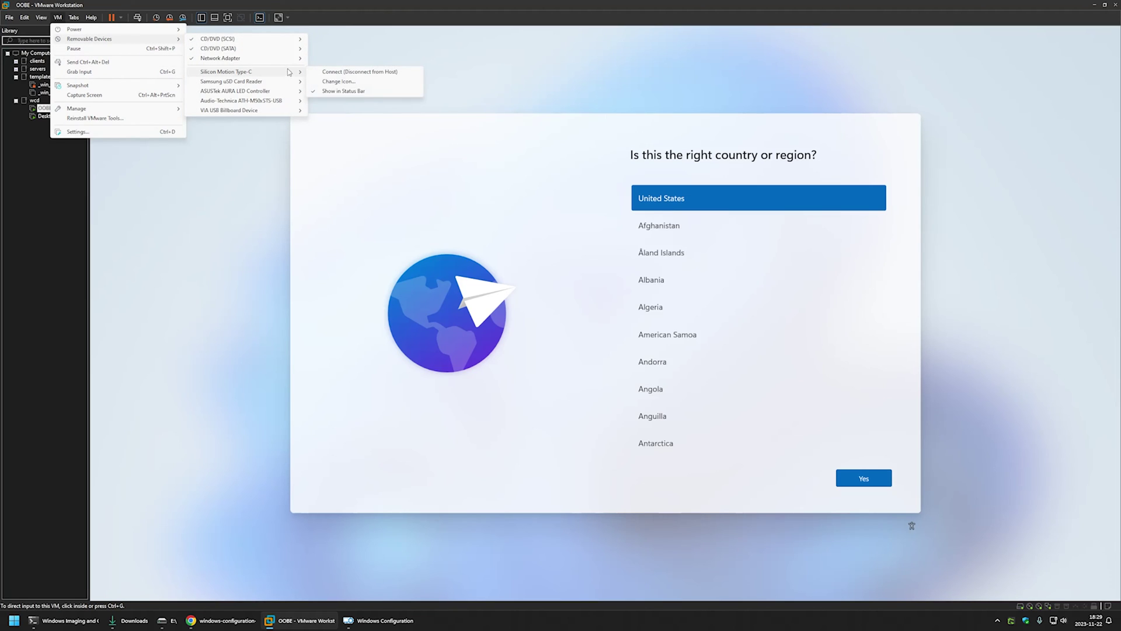
click(357, 73)
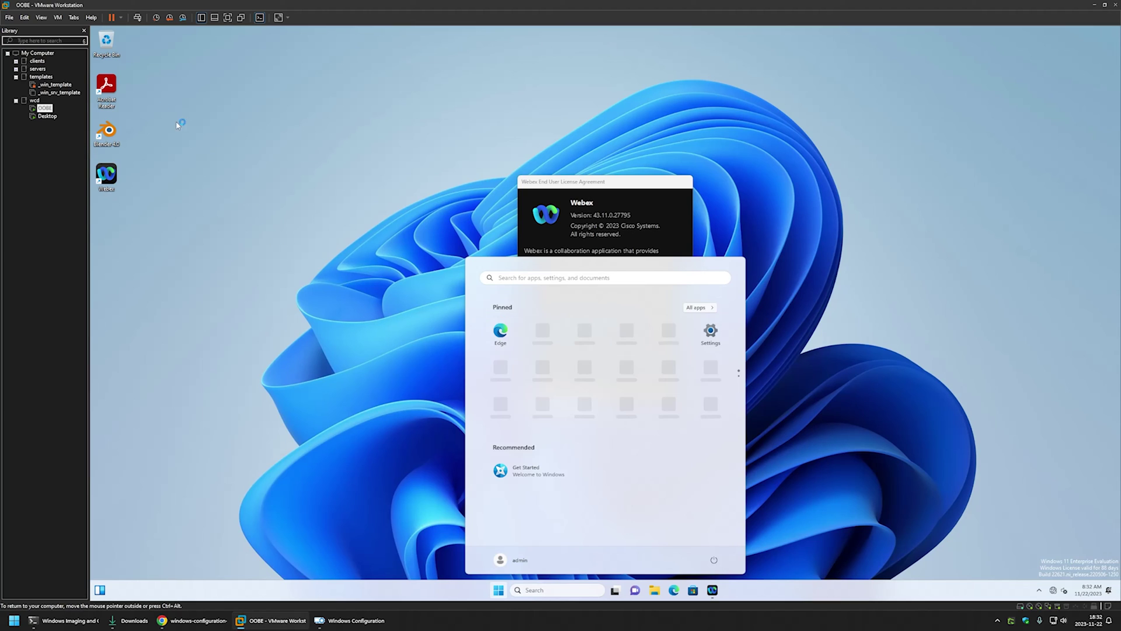
- Dismiss the Start menu and check the Acrobat Reader, Blender and Webex shortcuts on the OOBE virtual machine's desktop
click(191, 78)
drag(192, 214, 93, 75)
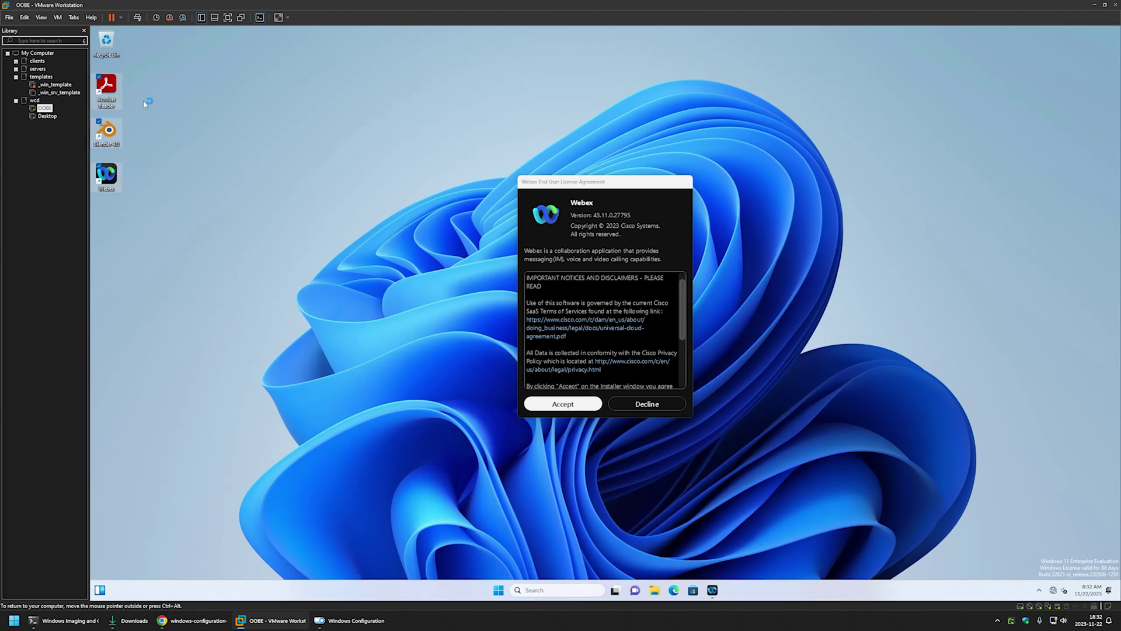
click(286, 333)
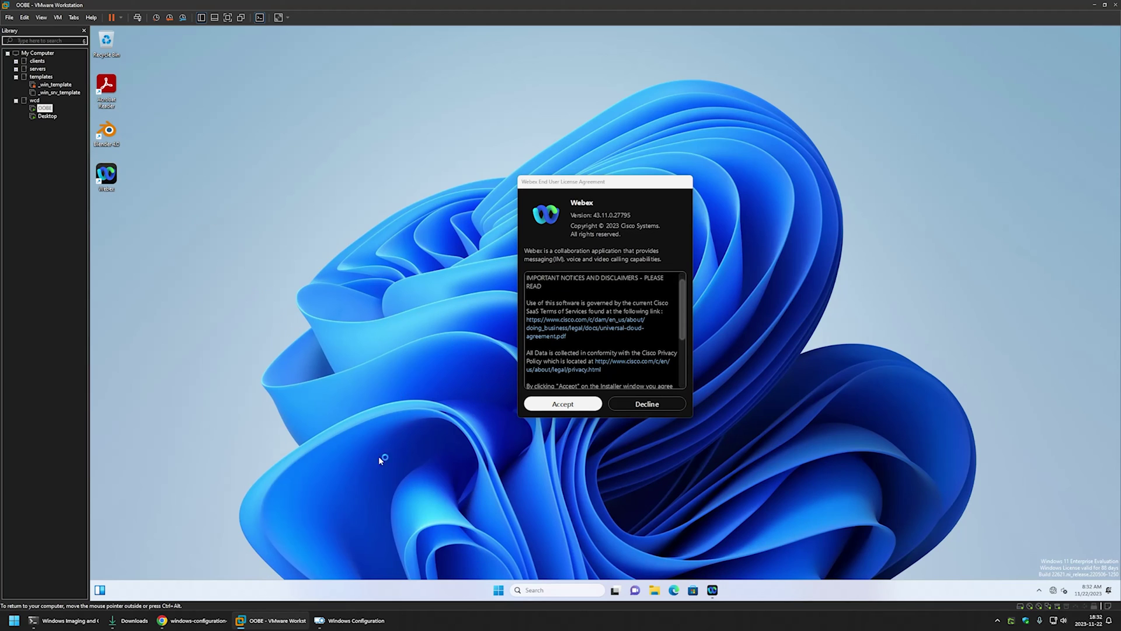
- Search for Control Panel in the OOBE virtual machine and open it
click(498, 590)
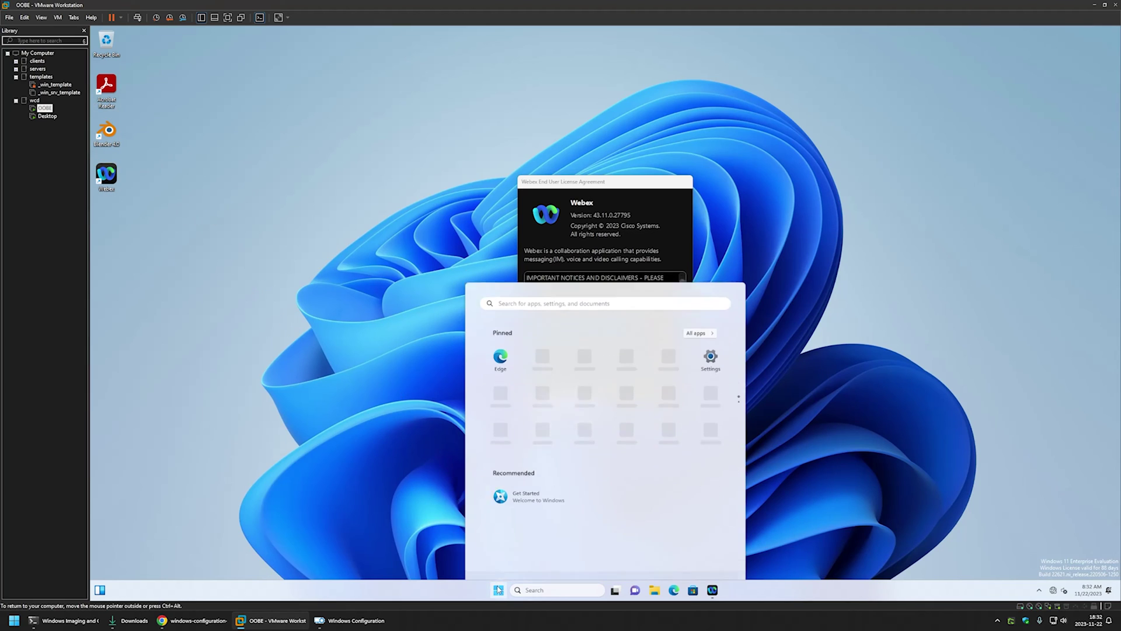
text(control Panel)
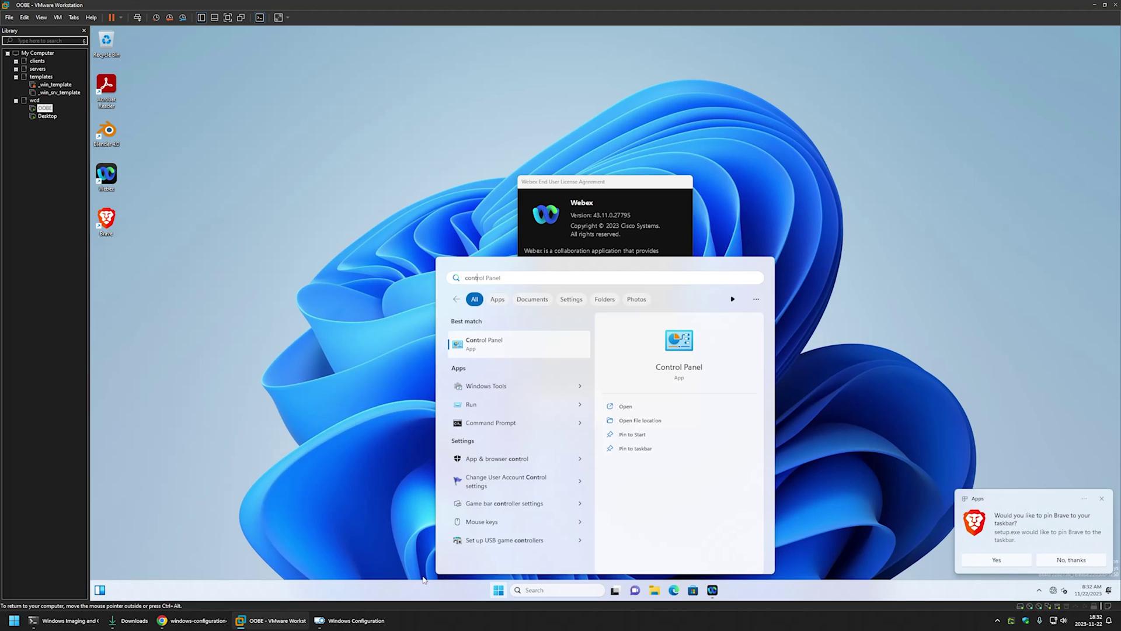
click(524, 349)
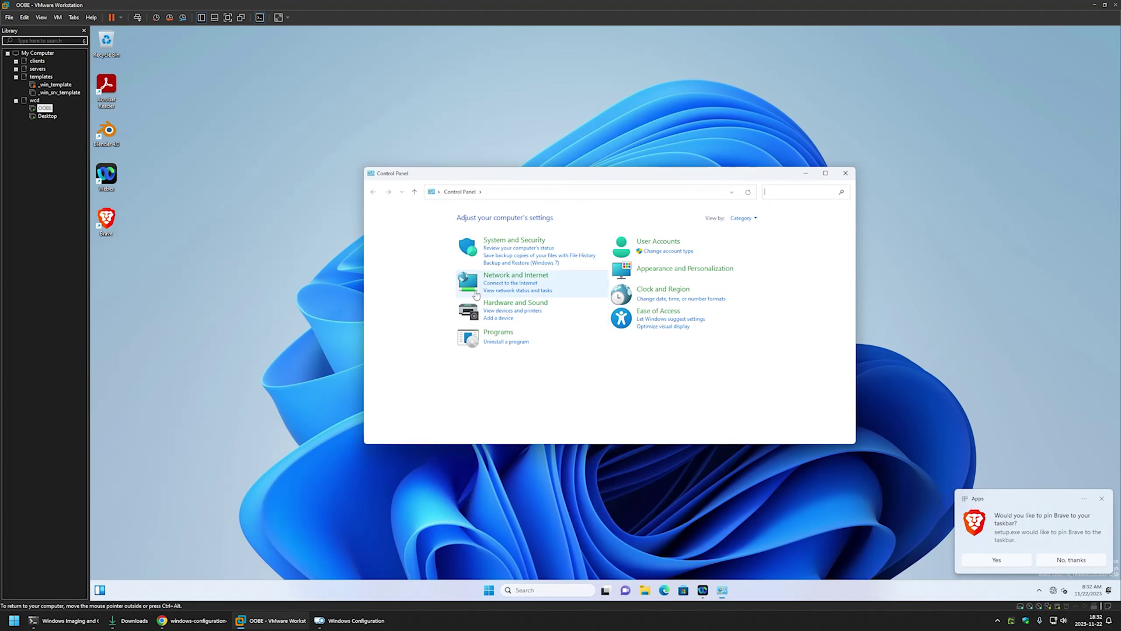
- Open the installed programs list and check the entries for 7-Zip, Adobe Acrobat Reader, blender, Brave and Webex
click(526, 342)
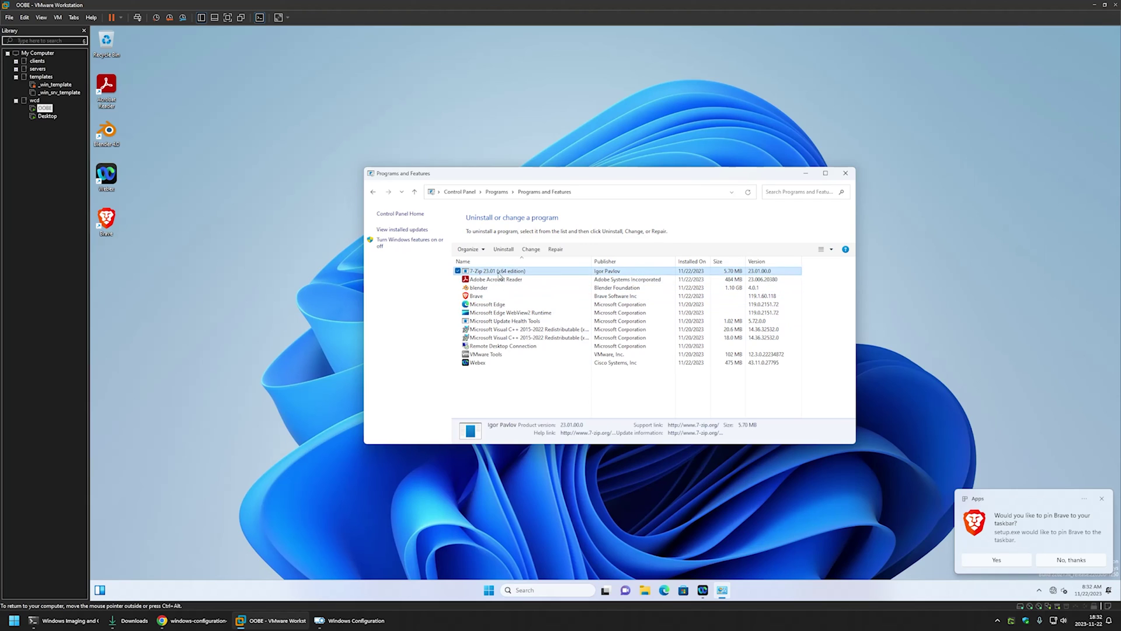
click(497, 279)
click(479, 287)
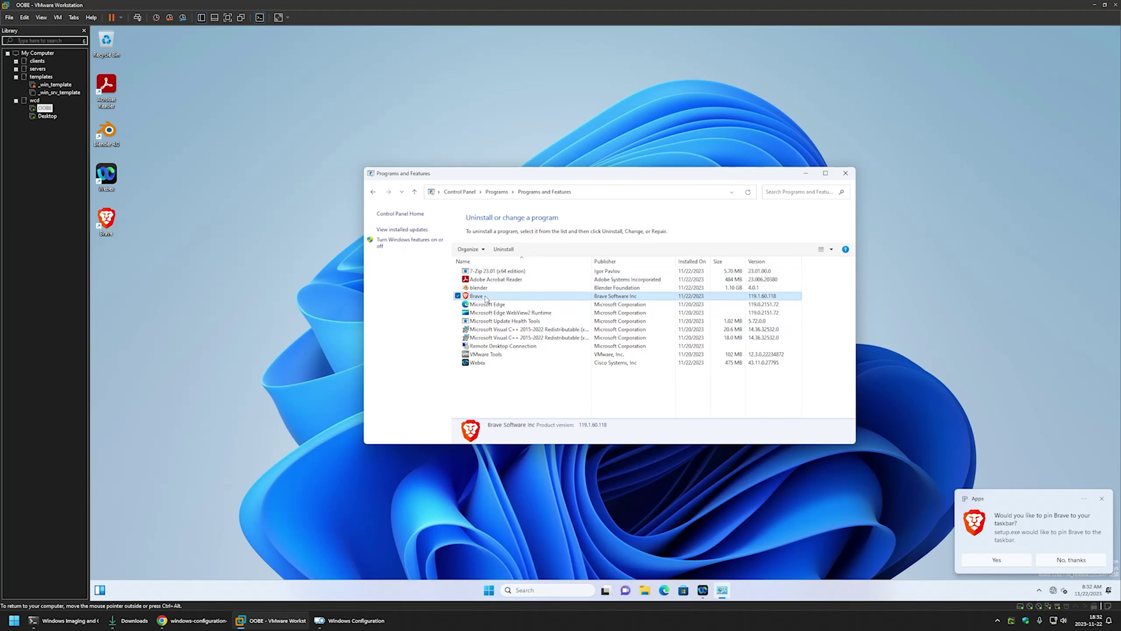
click(479, 362)
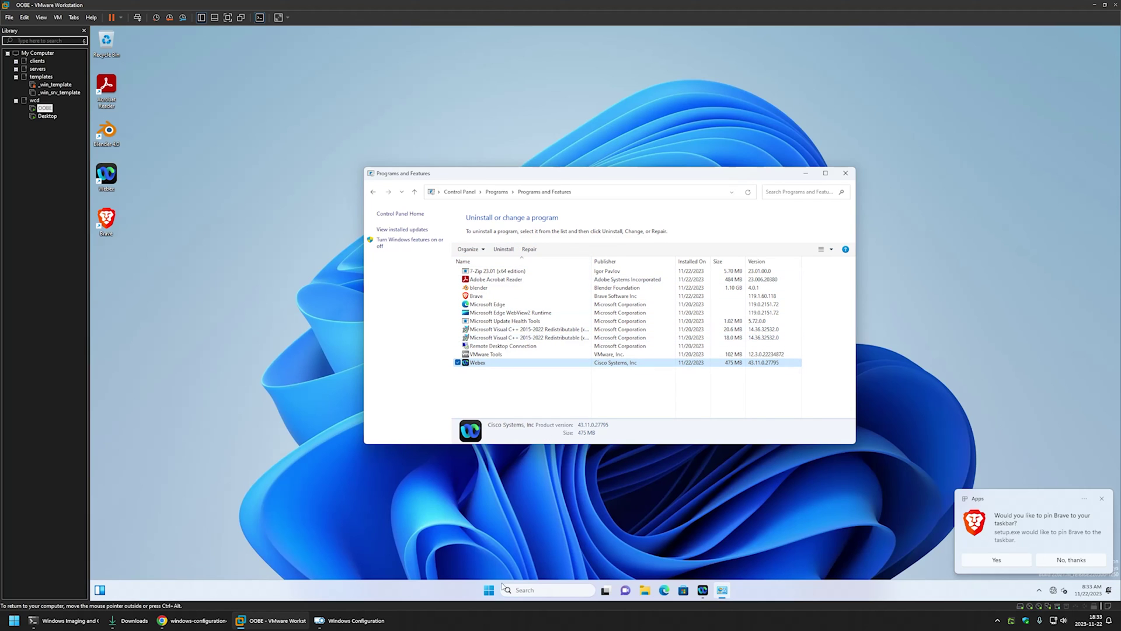
- Search for mmc in the OOBE virtual machine and open an empty management console, approving the elevation request
key(super)
text(mmc)
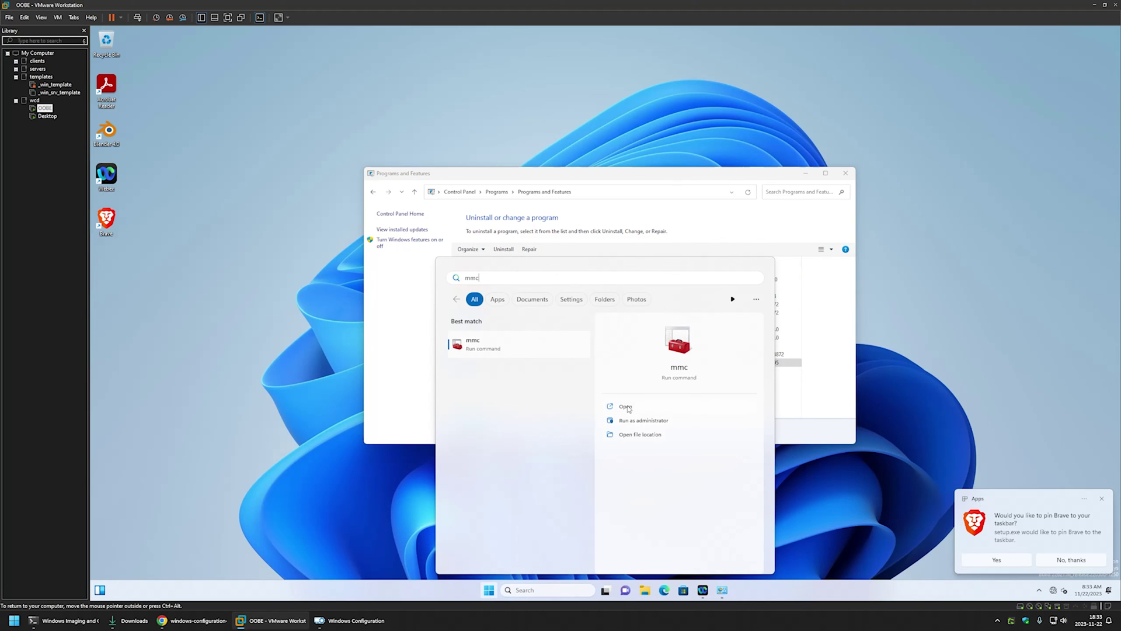
click(625, 407)
click(551, 374)
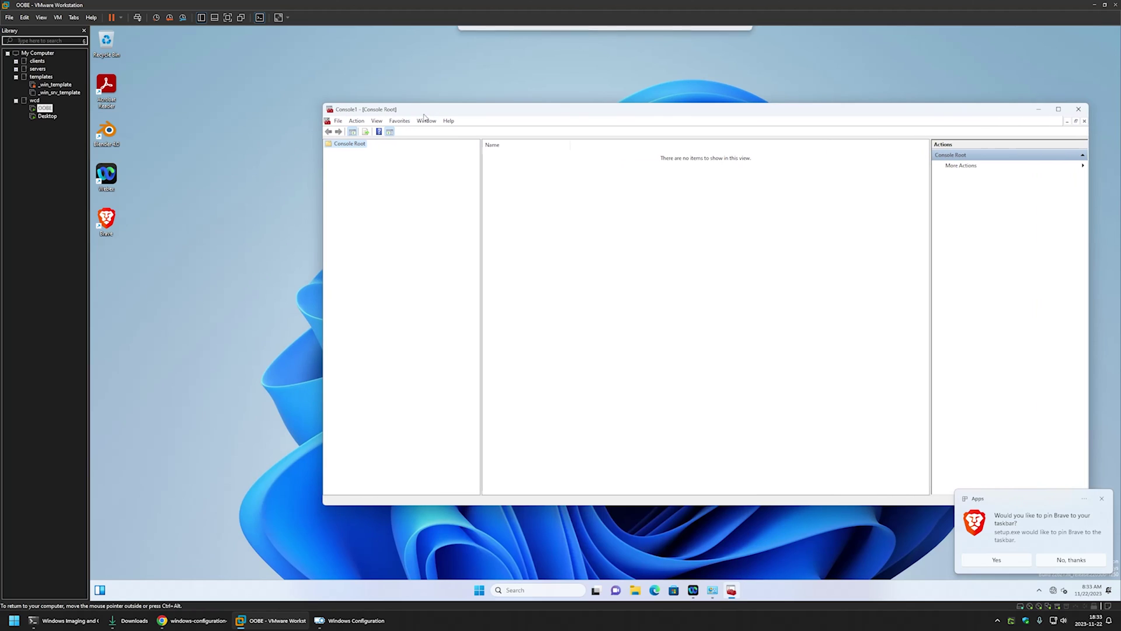
- Add the Local Users and Groups snap-in for the local computer to the console
click(338, 121)
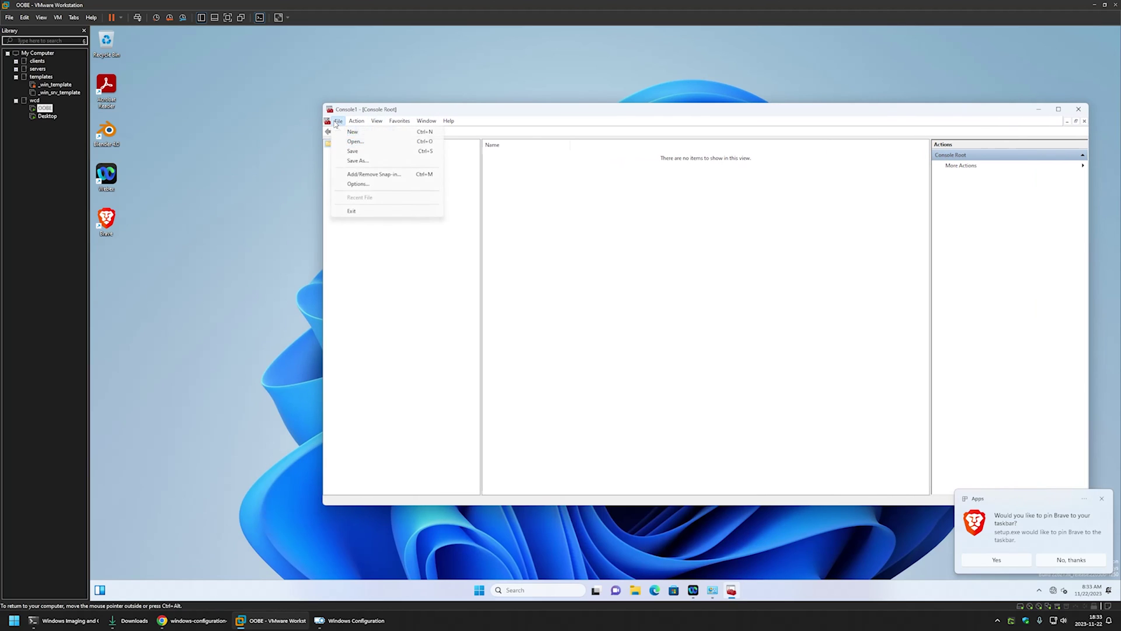
click(365, 175)
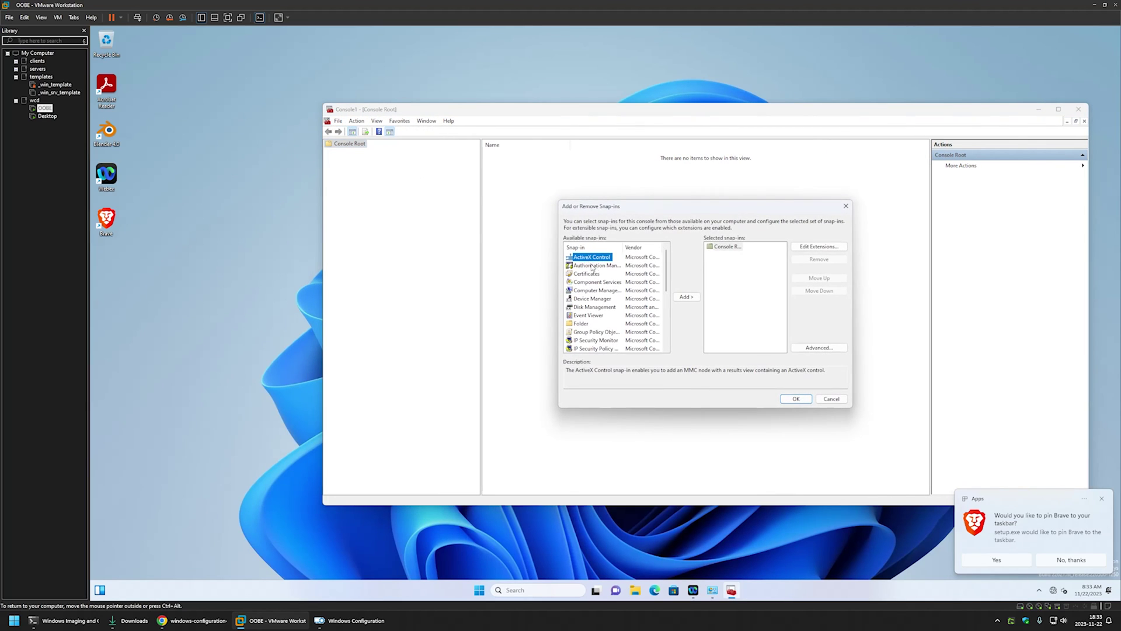
scroll(605, 288, down, 1)
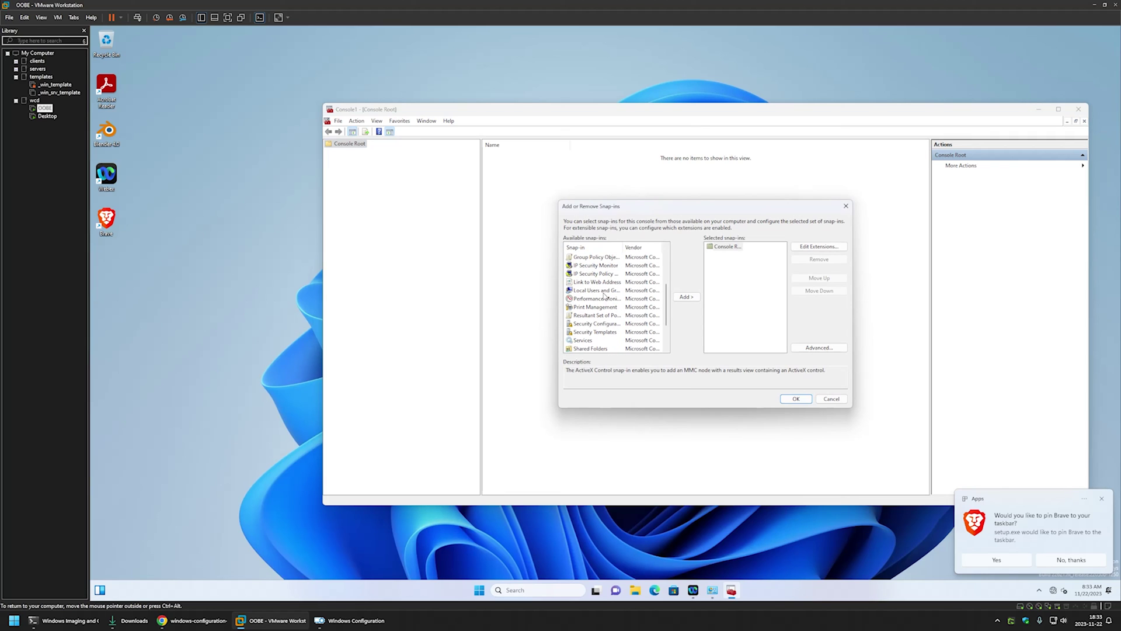
click(603, 291)
click(686, 297)
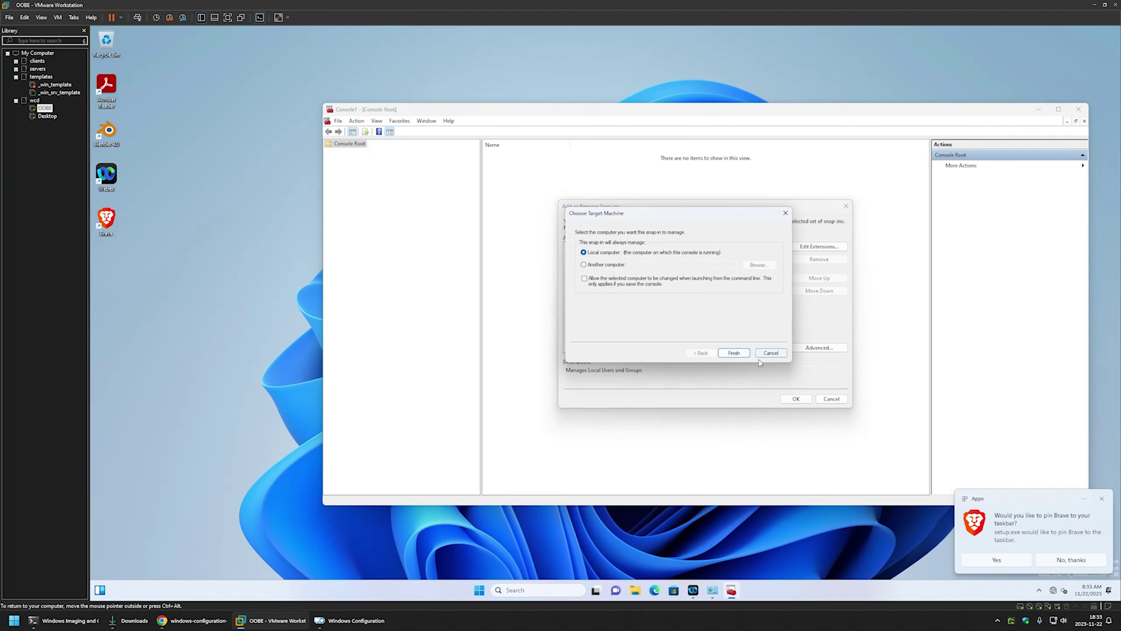
click(734, 353)
click(795, 399)
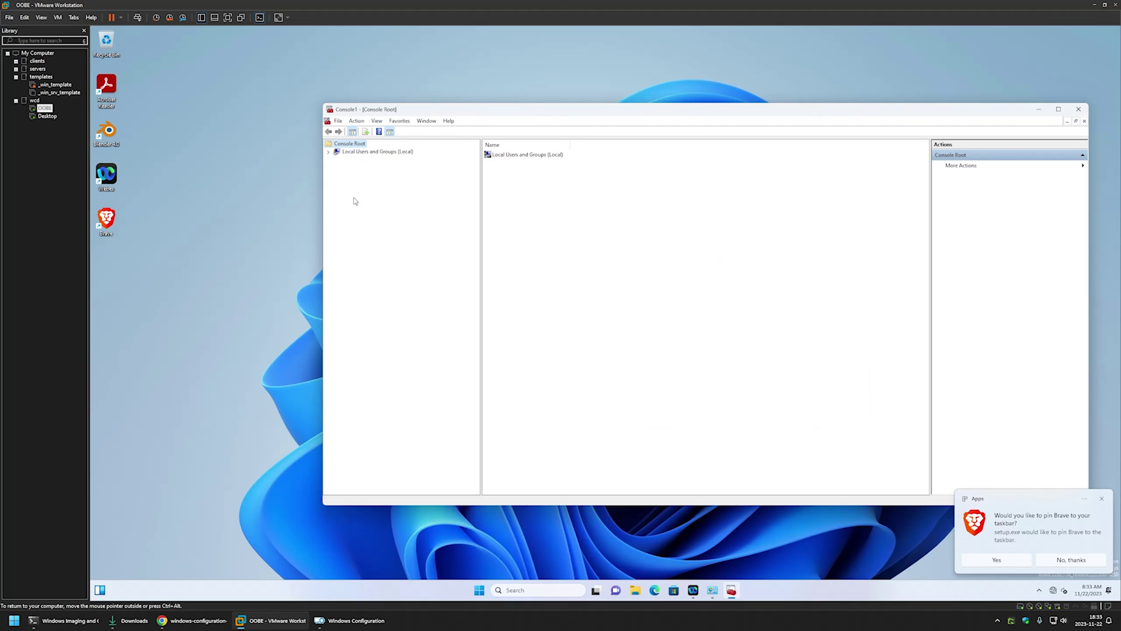
- Open the properties of the Administrators group under Local Users and Groups and check its members for the admin user
double_click(355, 152)
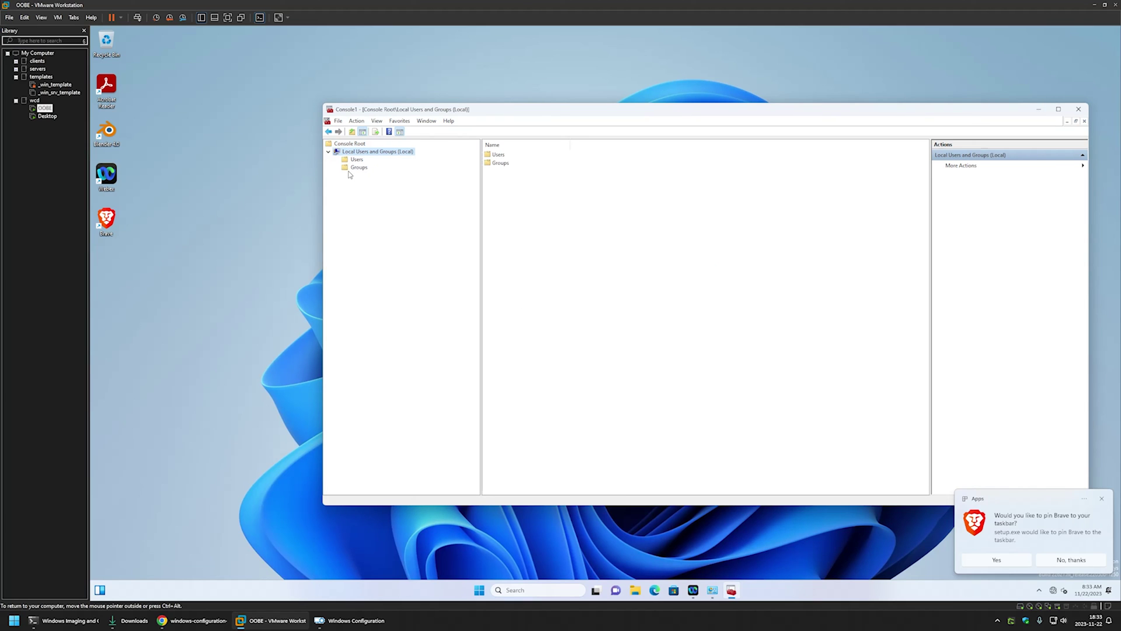
click(358, 168)
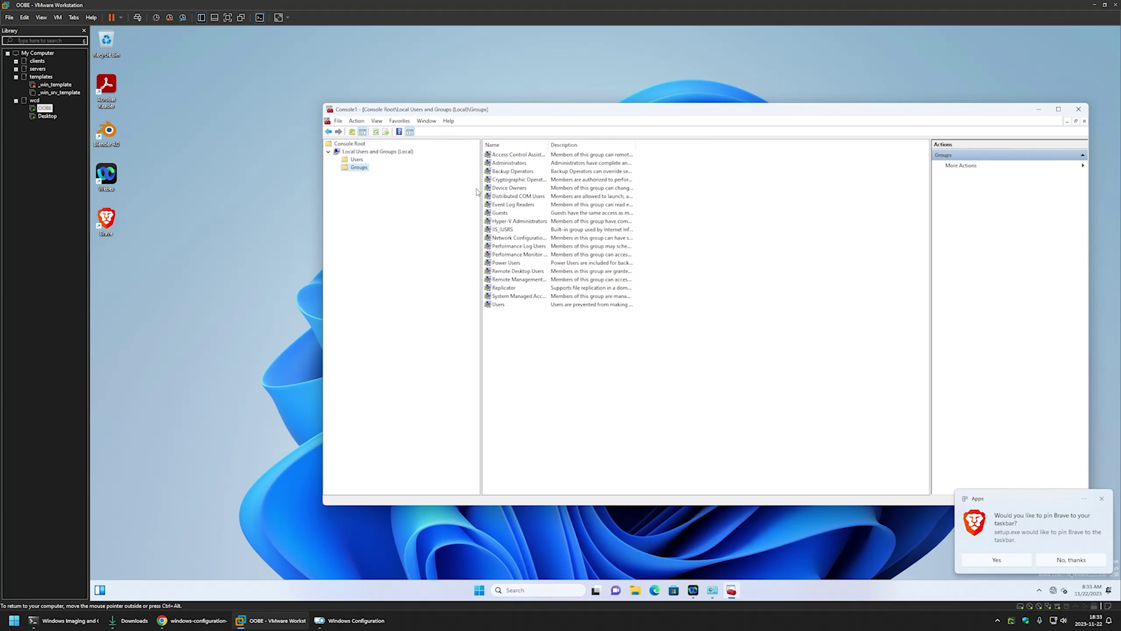
double_click(510, 164)
drag(675, 224, 521, 179)
click(485, 249)
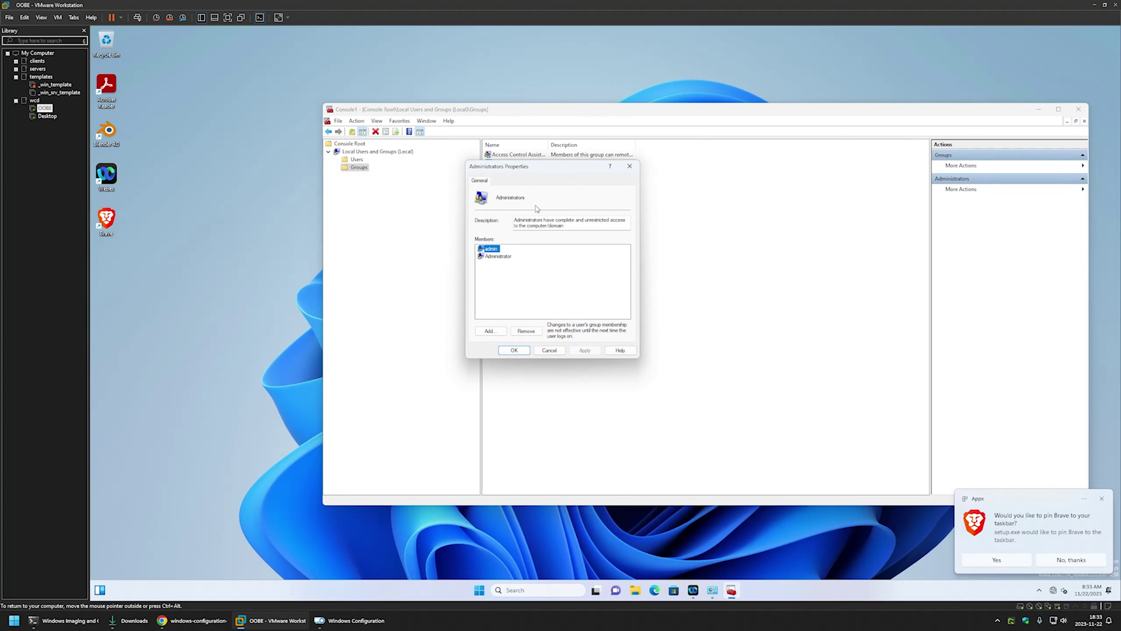
click(490, 267)
key(ctrl+alt)
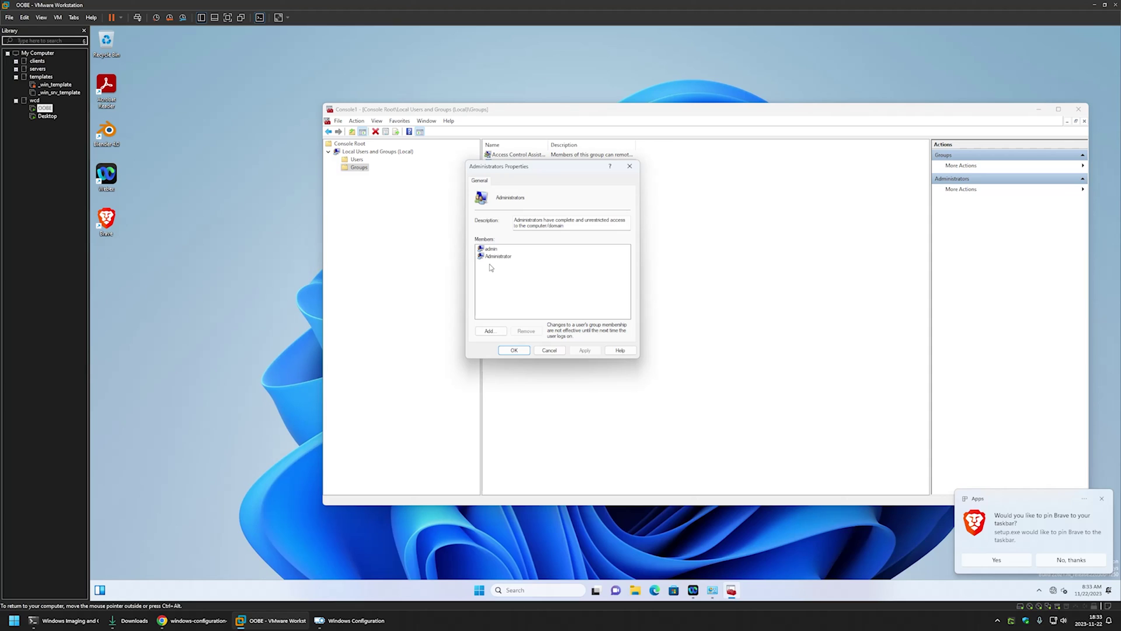